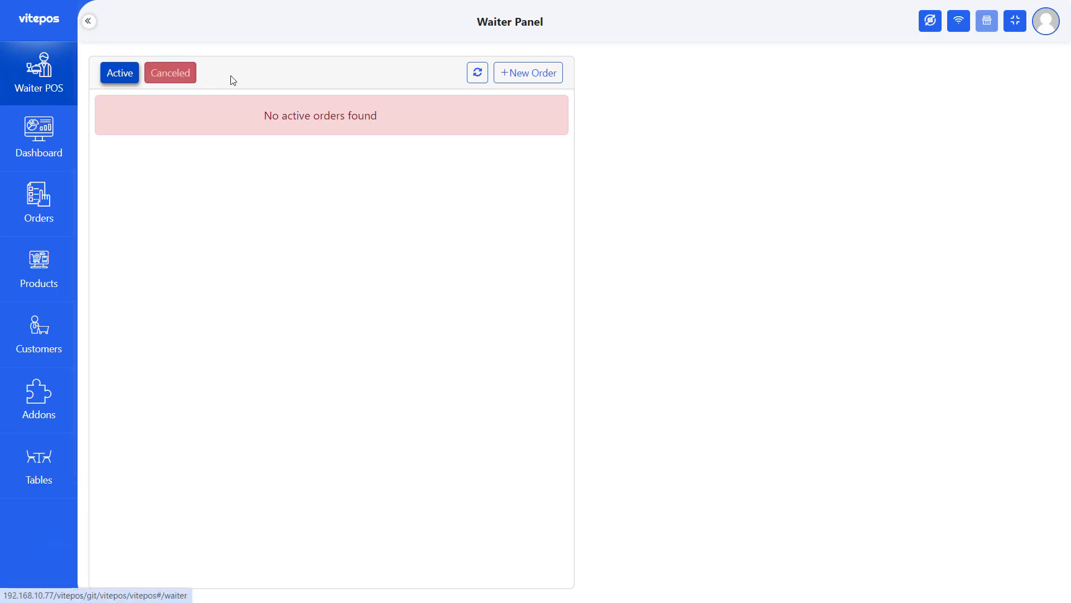
- Create a new order seated at Table no 1 and Table no 2
click(522, 73)
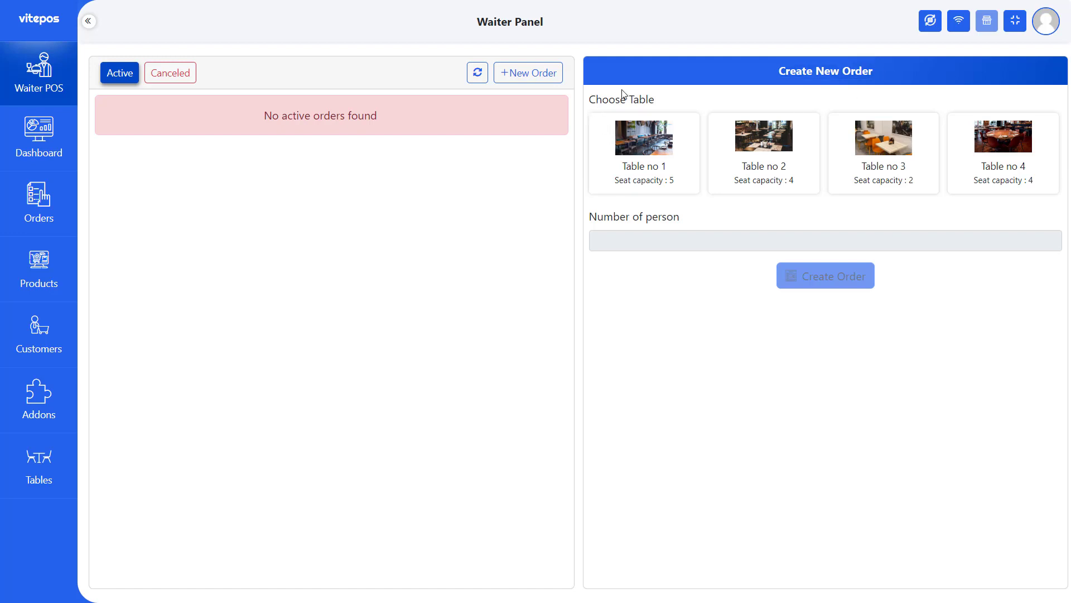
drag(586, 102, 670, 100)
click(673, 103)
click(664, 154)
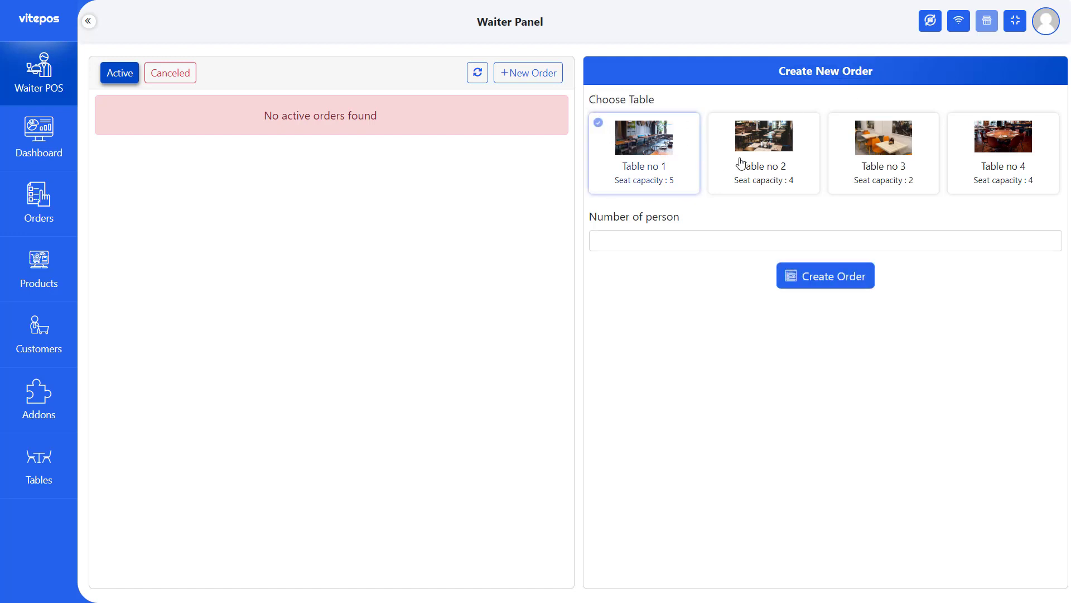
click(754, 154)
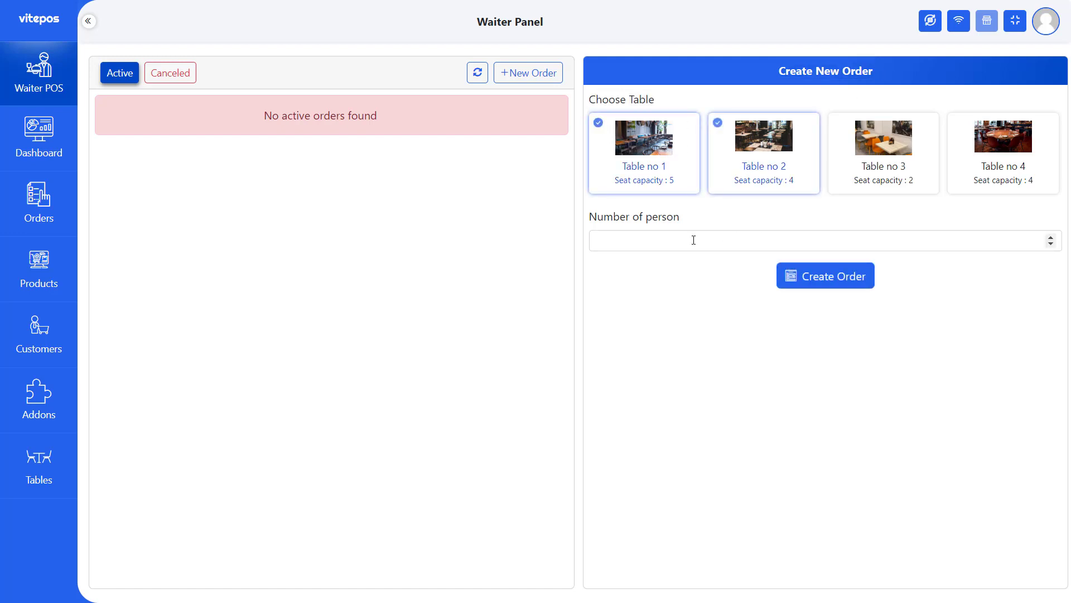
click(829, 286)
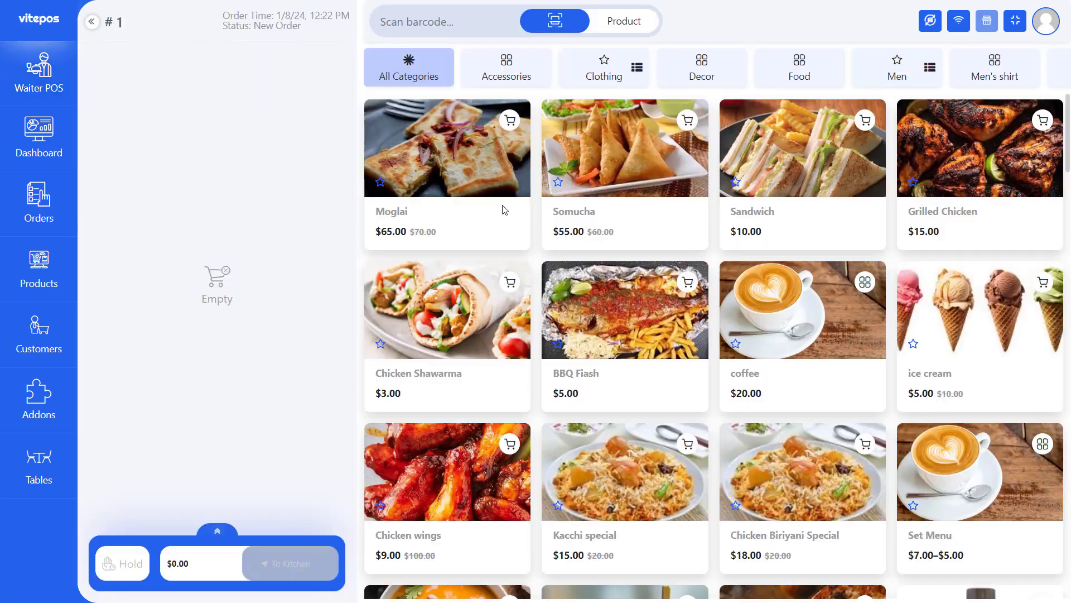
- Add Moglai, Somucha and Sandwich to the cart, each with 20 gm Mayonnaise
click(627, 231)
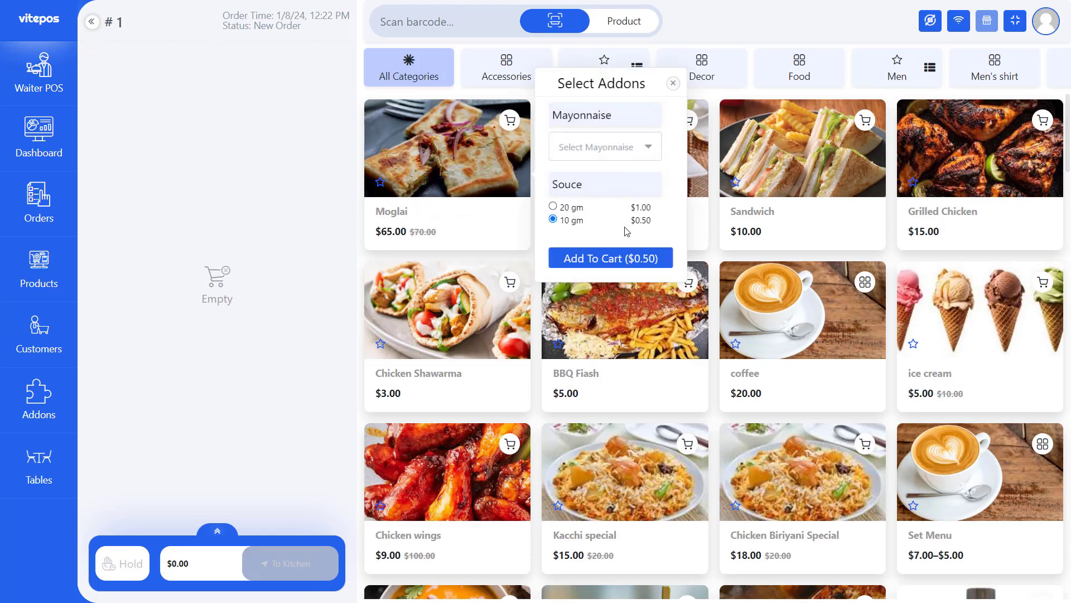
click(565, 151)
click(576, 174)
click(611, 258)
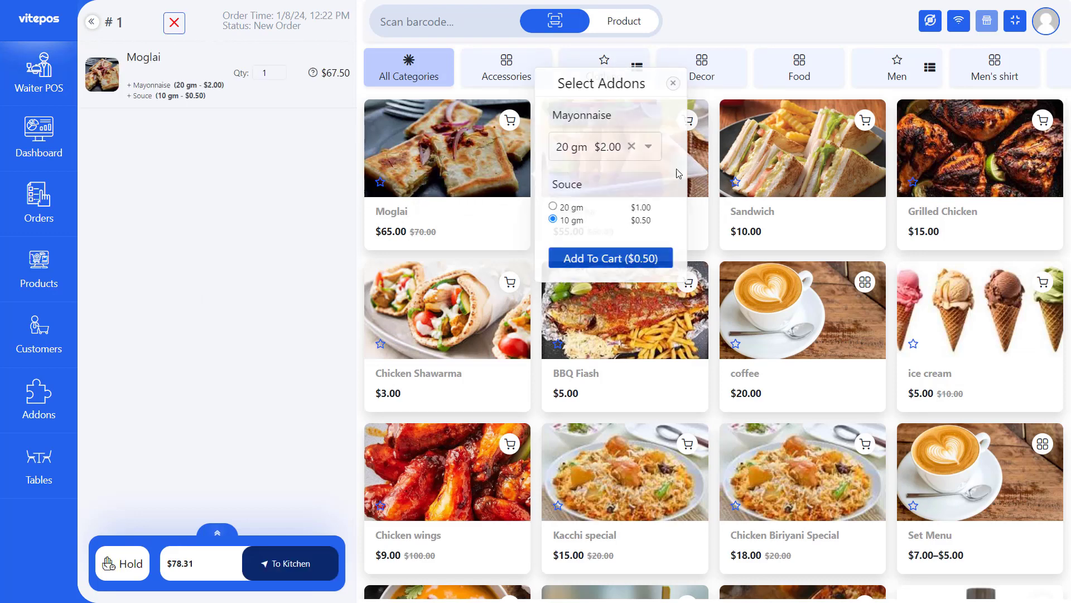
click(762, 216)
click(778, 159)
click(778, 172)
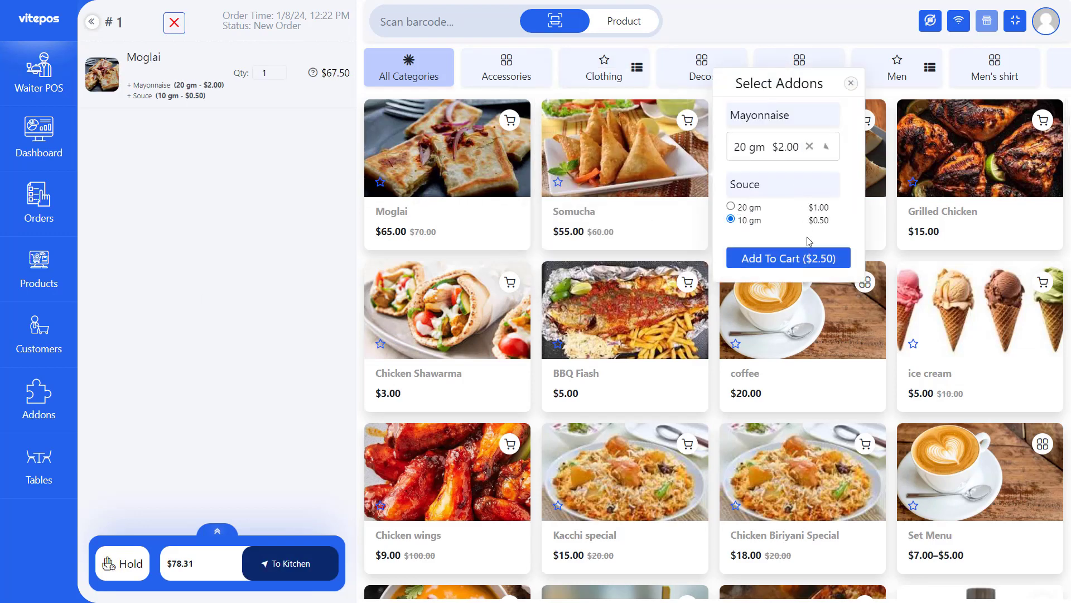
click(823, 259)
click(938, 218)
click(951, 146)
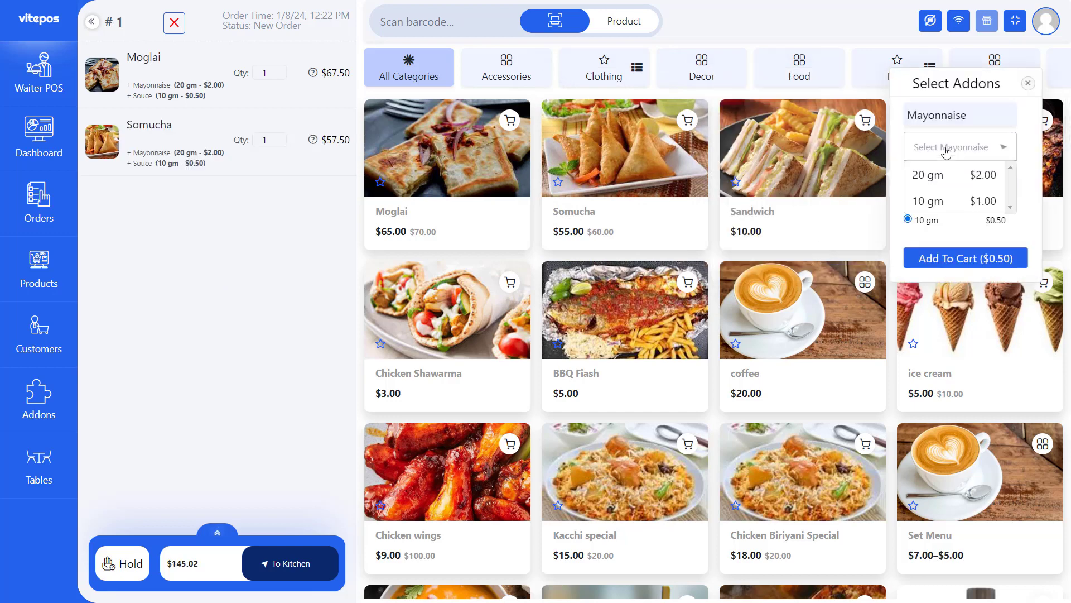
click(953, 175)
click(966, 258)
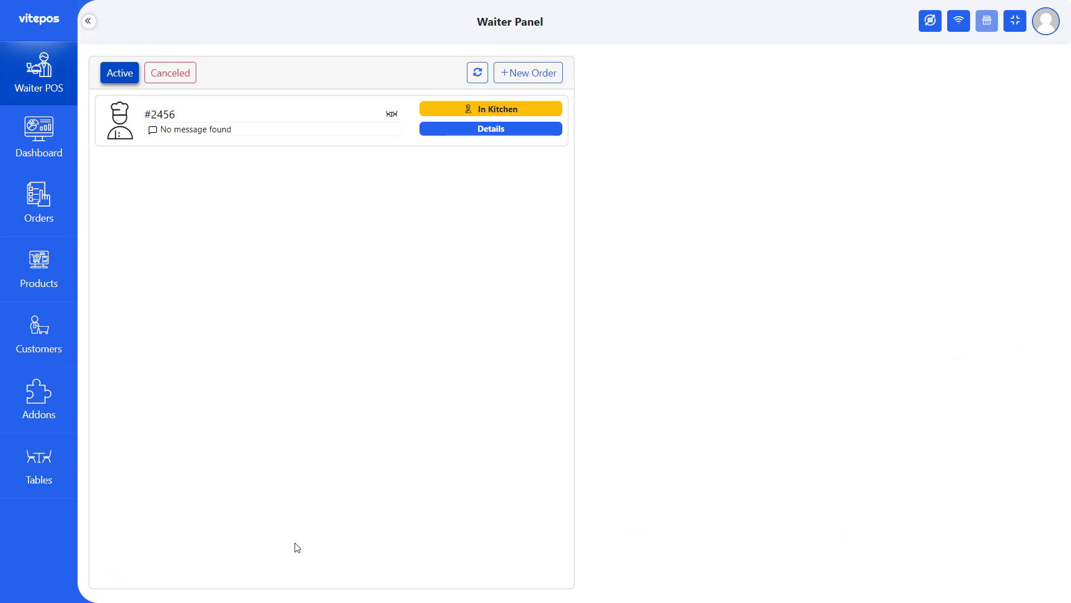
- Open order #2456's details and review its item statuses
click(372, 127)
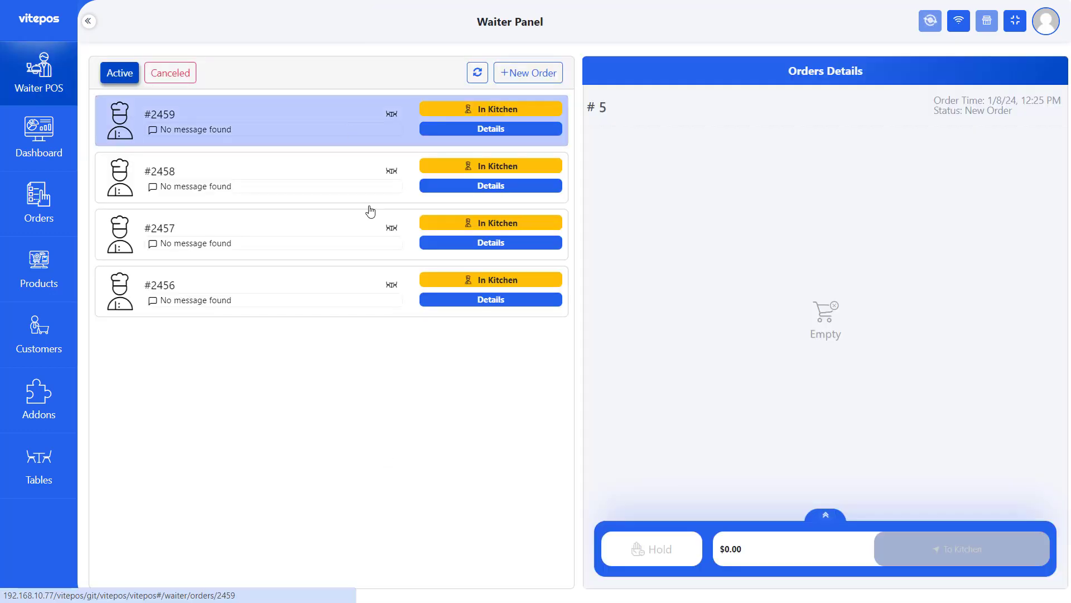
click(361, 279)
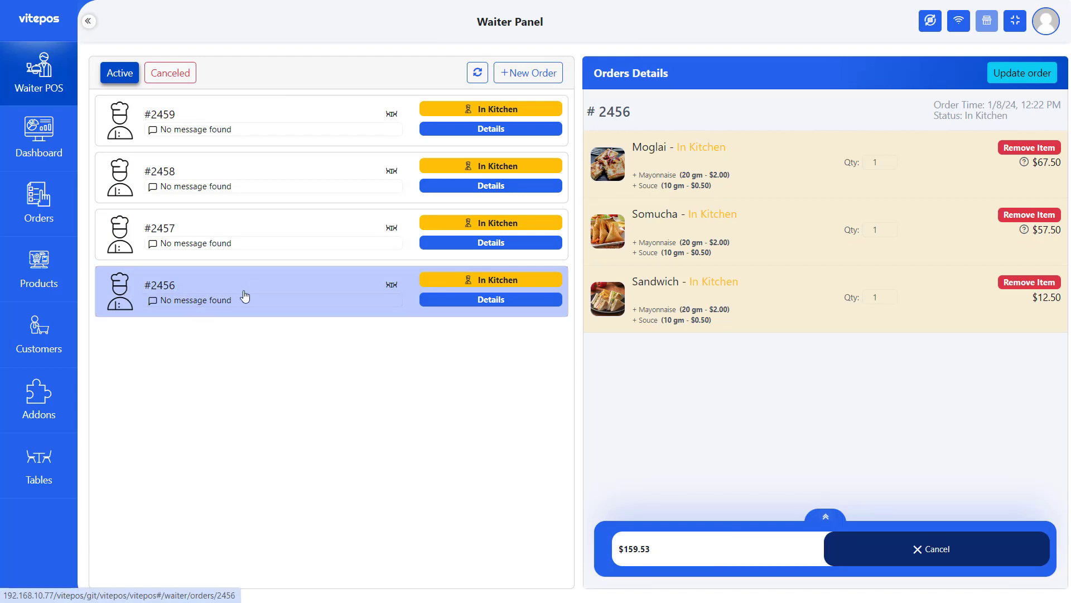
click(259, 229)
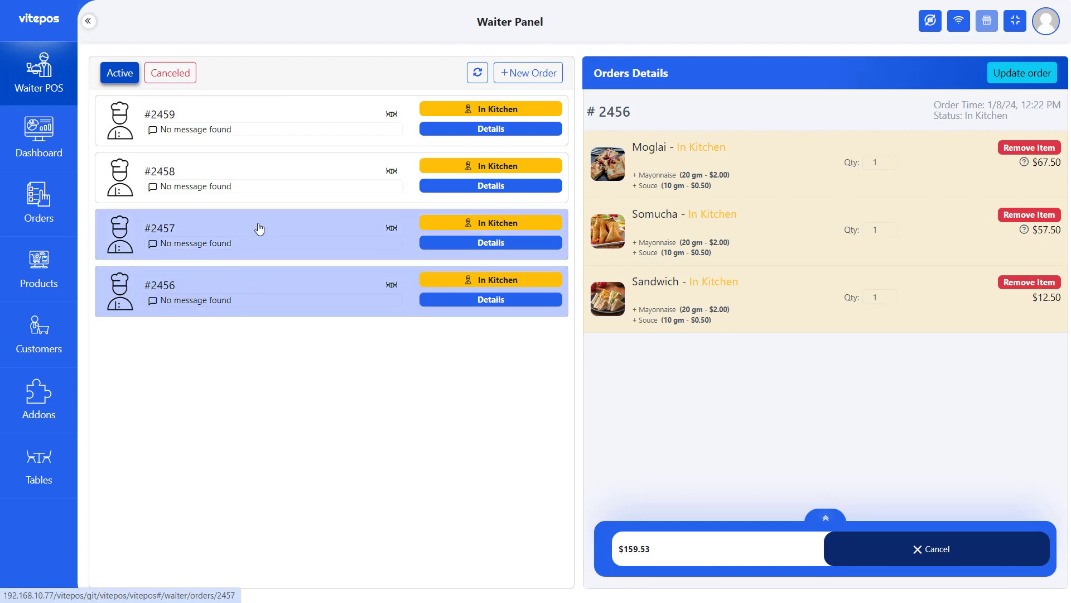
click(265, 289)
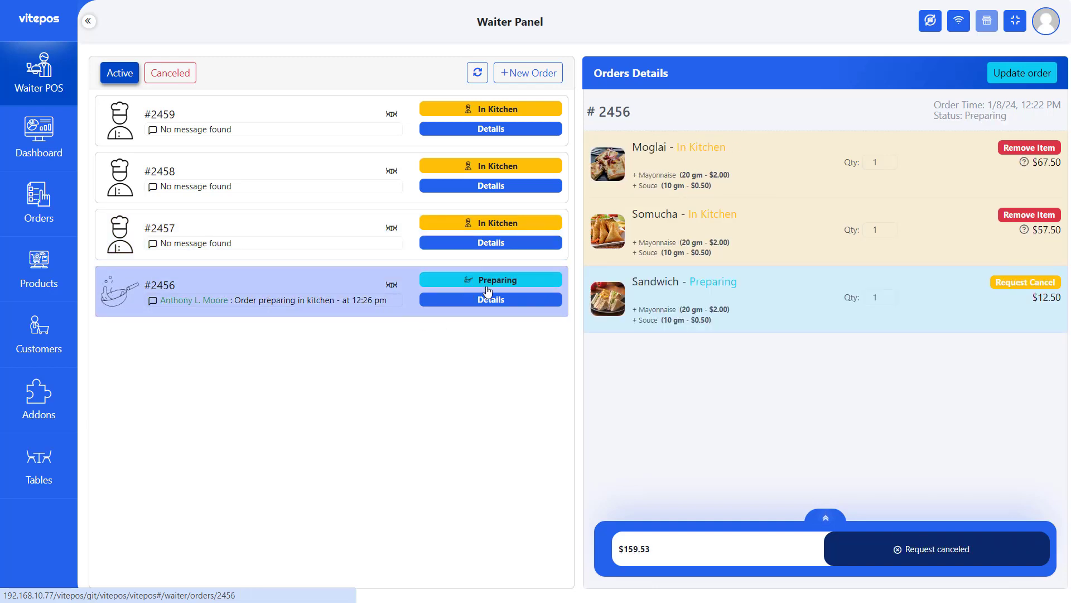
double_click(706, 283)
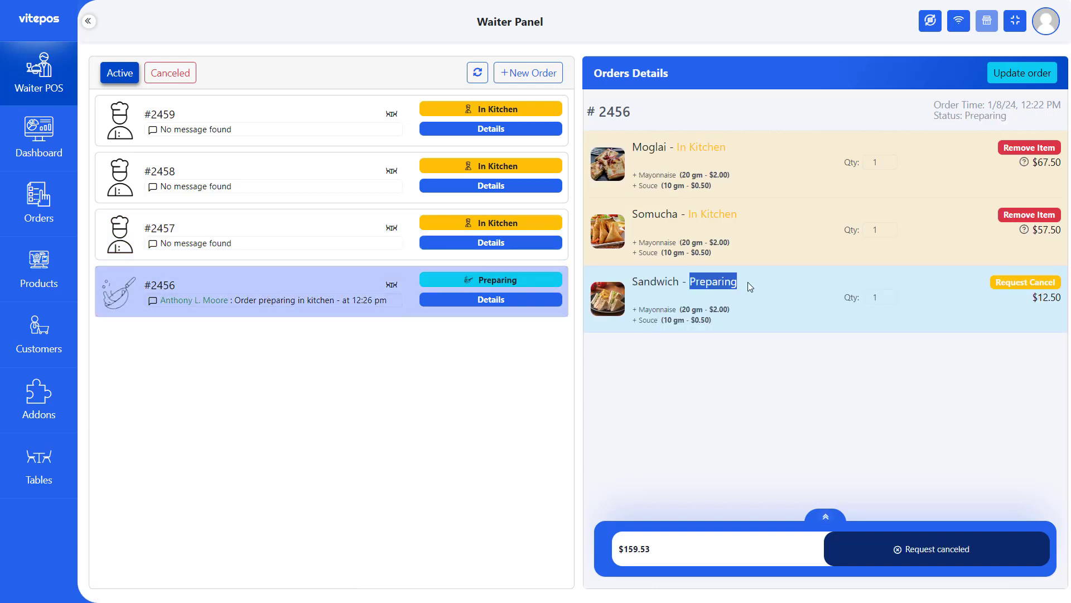
click(748, 284)
drag(969, 114, 1016, 119)
click(1011, 137)
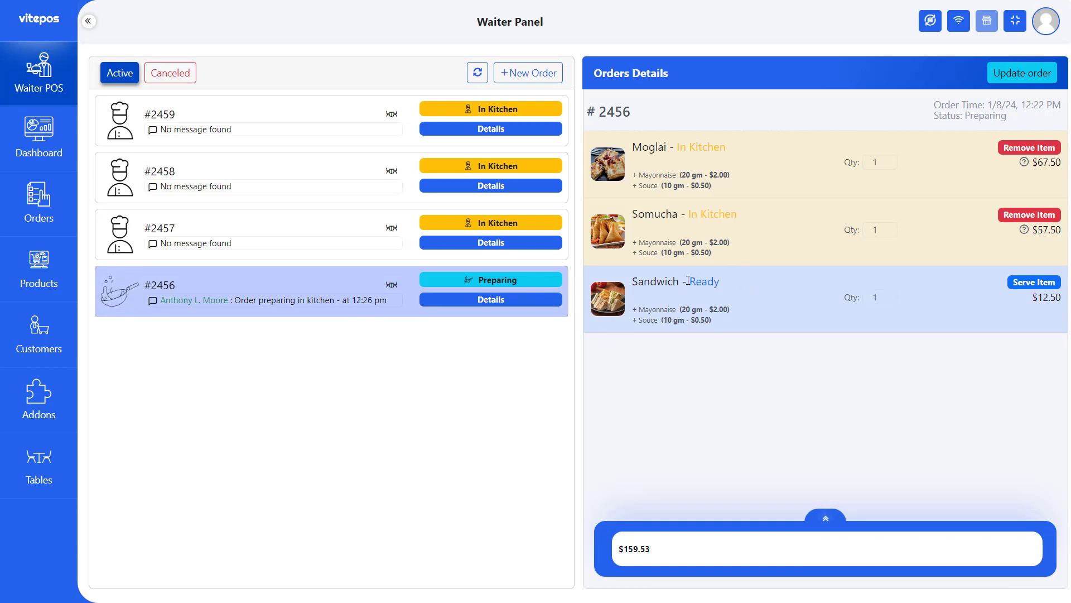
drag(689, 281, 744, 283)
click(661, 282)
- Serve the Sandwich and then the whole order #2456, then open order #2457's details
click(1038, 283)
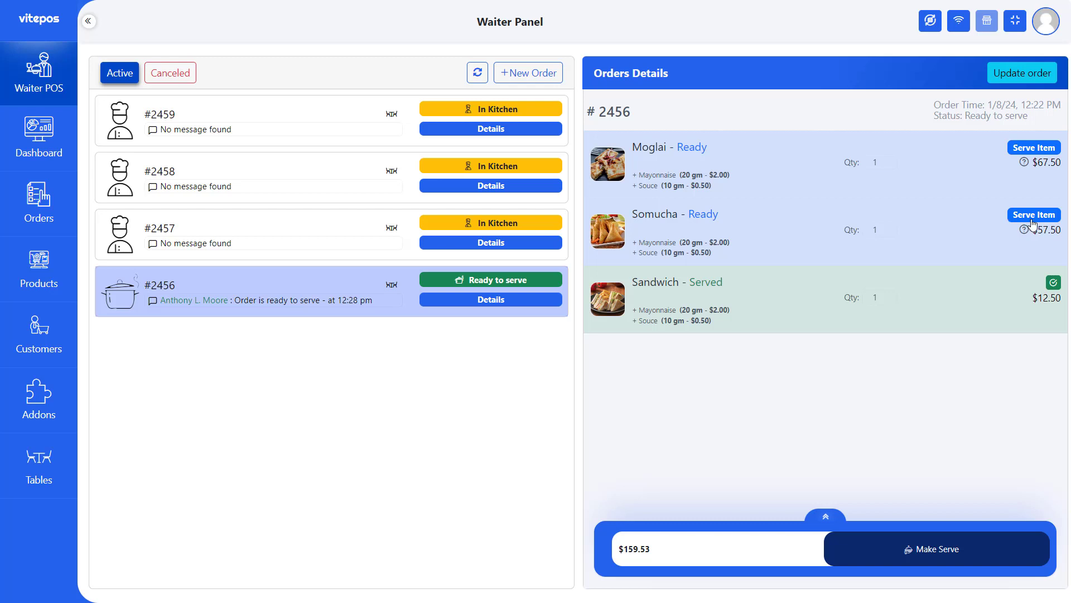
click(928, 552)
click(522, 380)
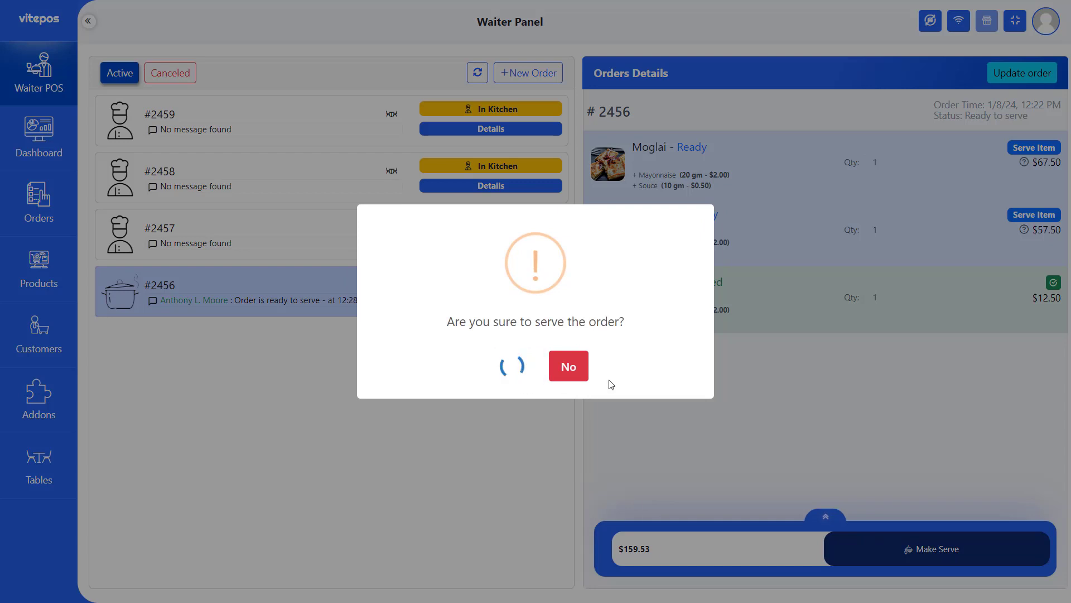
click(545, 378)
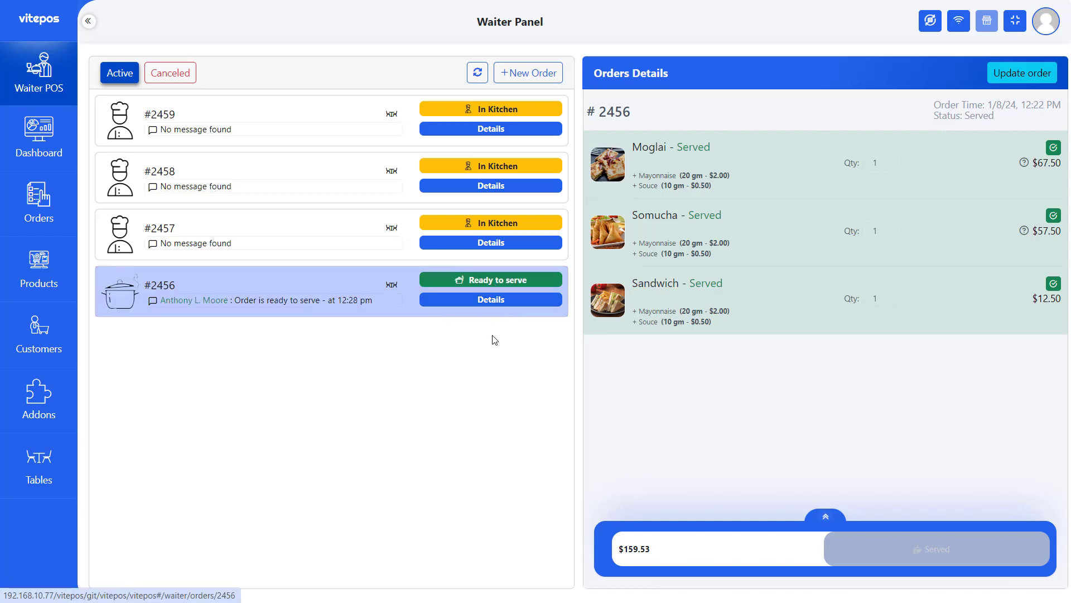
click(491, 242)
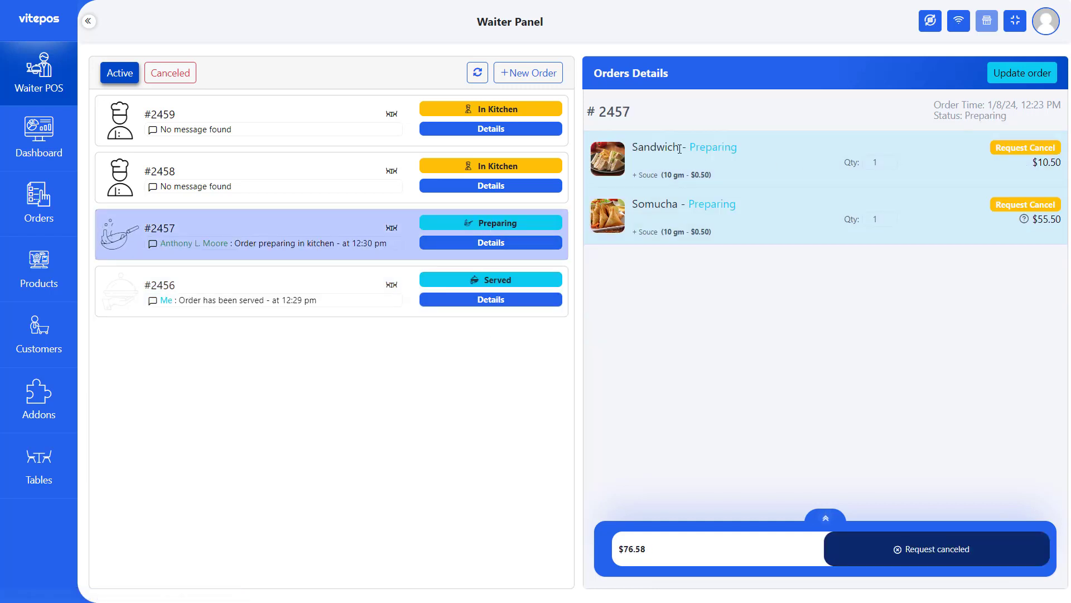
- Request cancellation of the Sandwich and the Somucha in order #2457
drag(680, 149, 765, 150)
click(764, 152)
drag(682, 207, 755, 208)
click(758, 207)
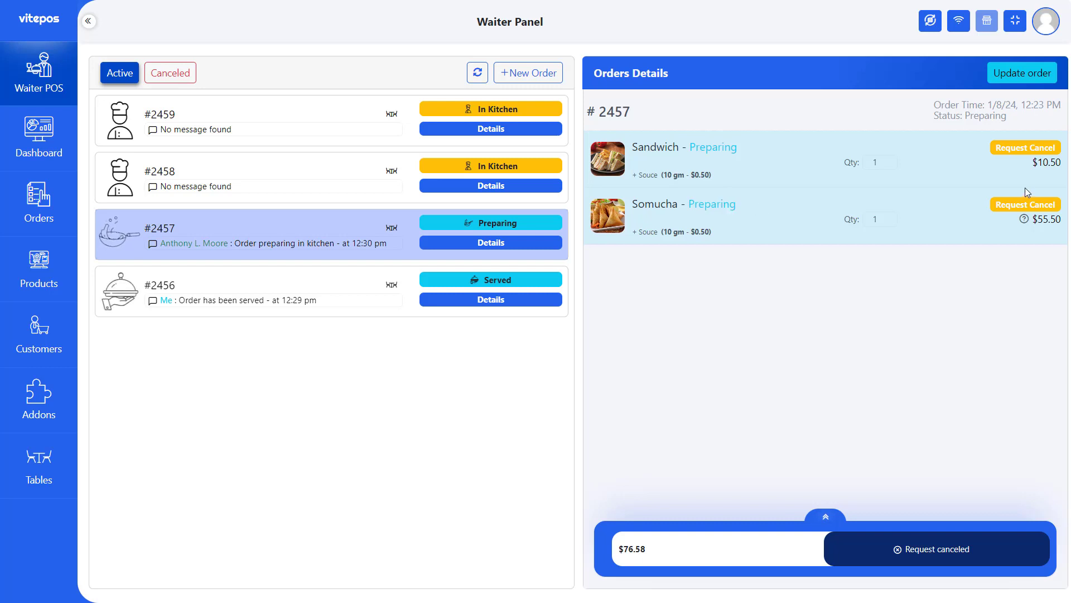
click(1026, 148)
click(512, 365)
click(535, 369)
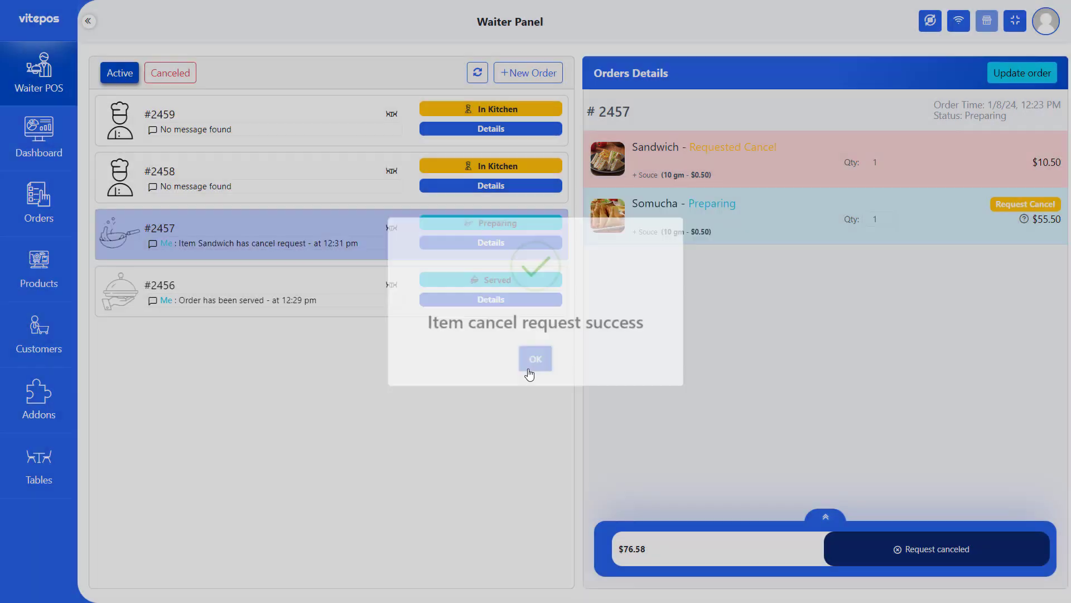
click(1025, 205)
click(512, 365)
click(534, 368)
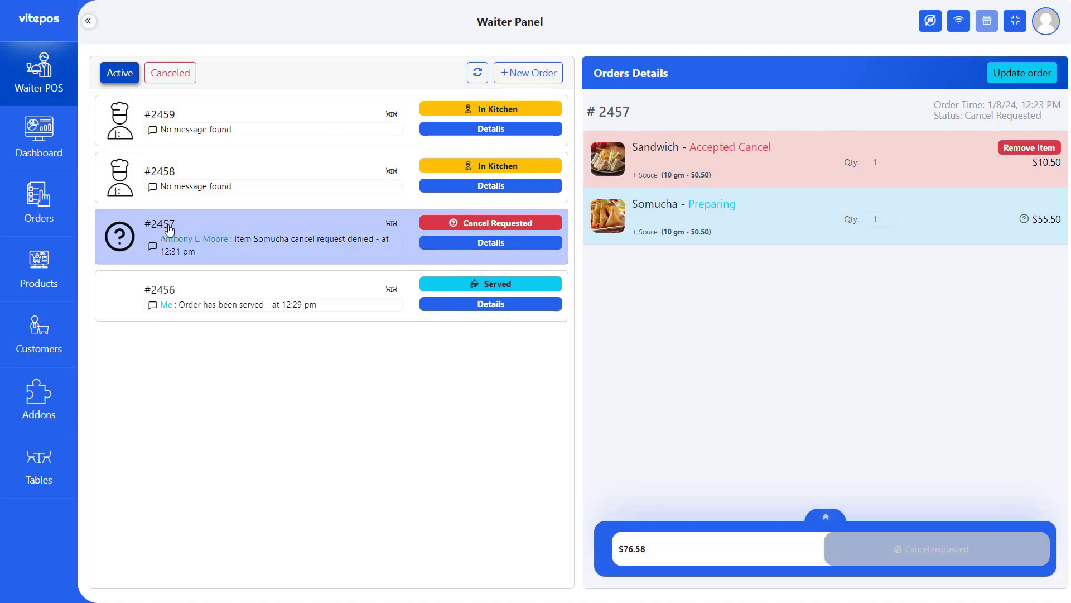
- Remove the cancelled Sandwich from order #2457, then open order #2458's details
drag(692, 150, 781, 149)
click(685, 145)
click(696, 149)
drag(686, 149, 775, 150)
drag(686, 204, 785, 201)
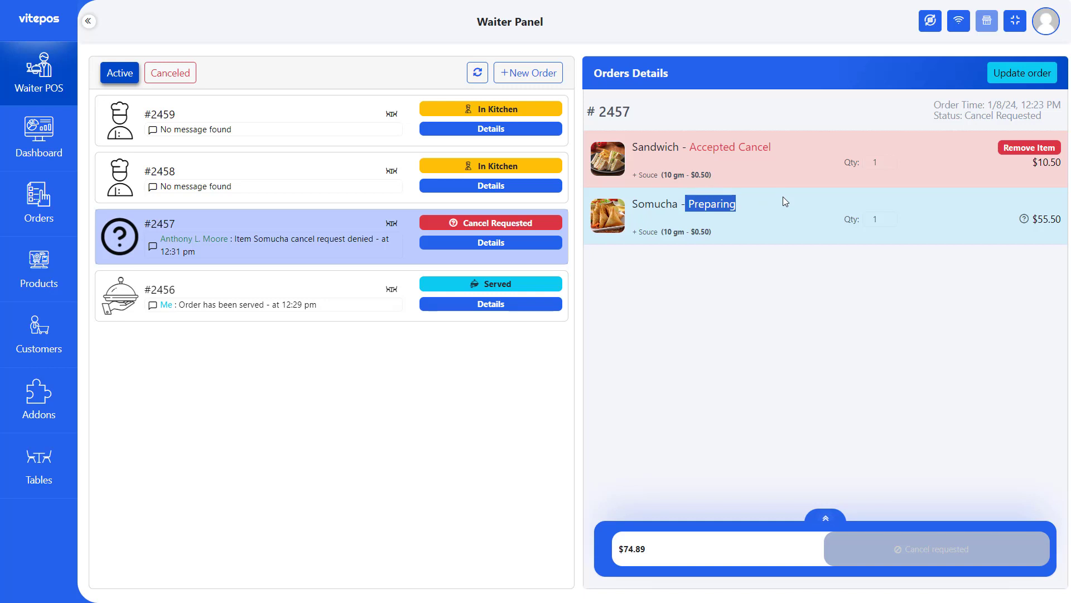
click(759, 206)
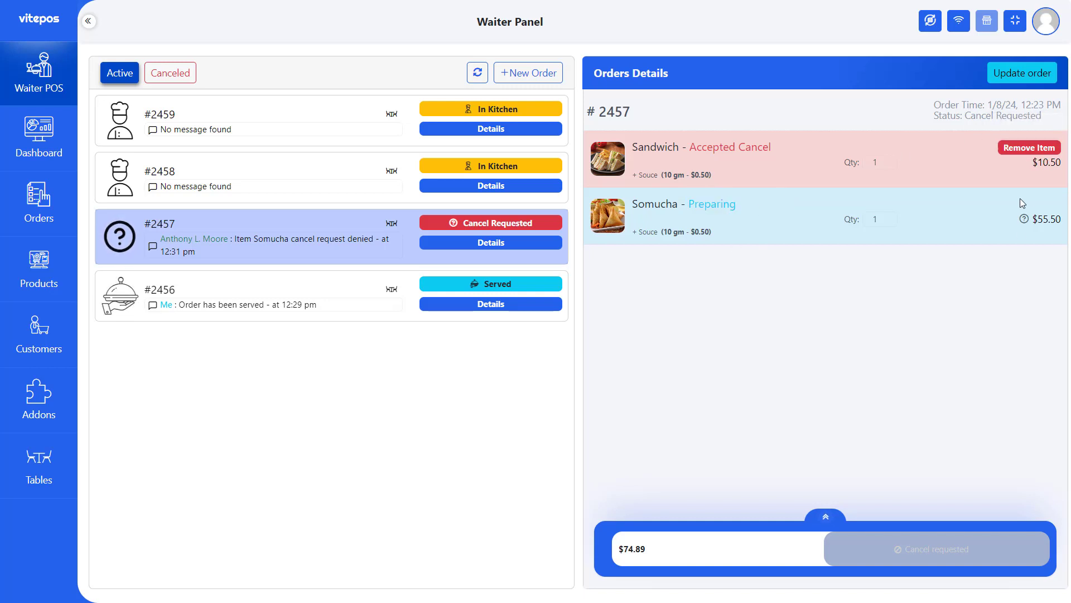
drag(699, 151, 784, 150)
click(796, 152)
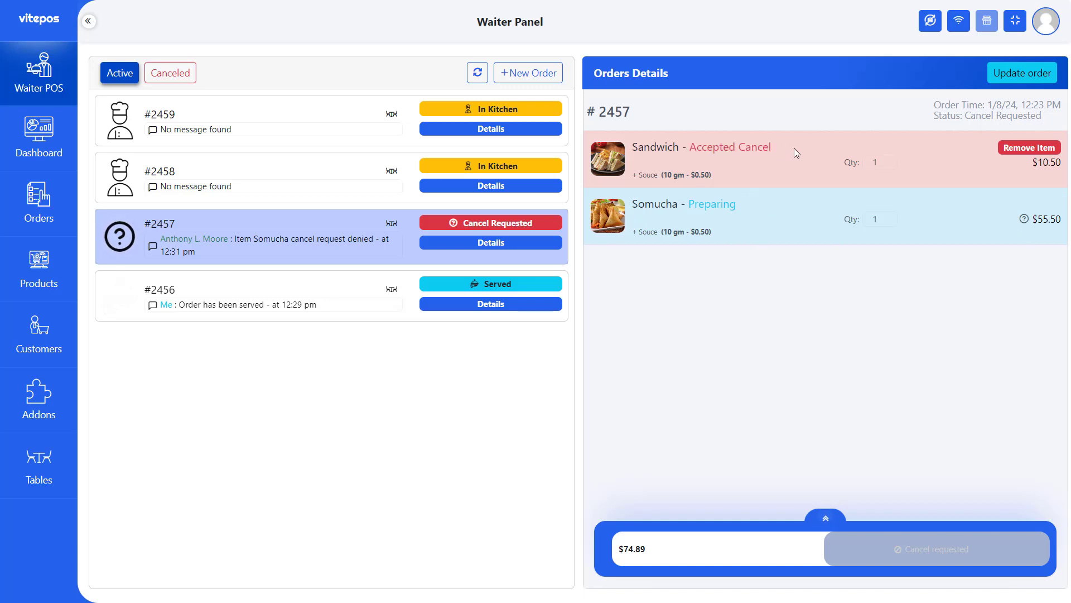
click(1013, 155)
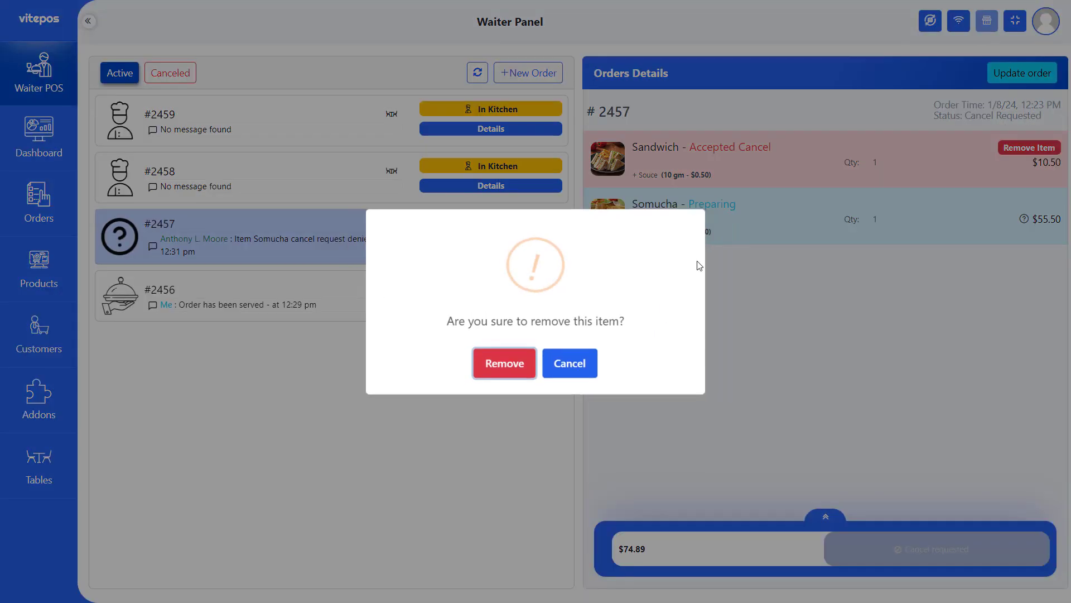
click(512, 374)
click(412, 175)
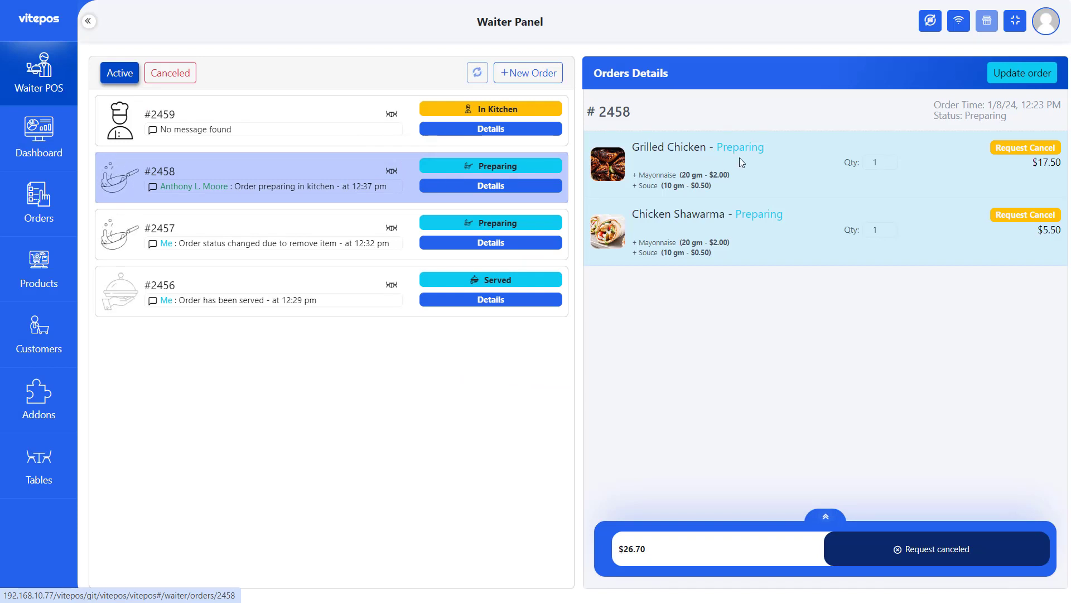
- Request cancellation of order #2458 and confirm it
drag(713, 148, 809, 153)
click(760, 211)
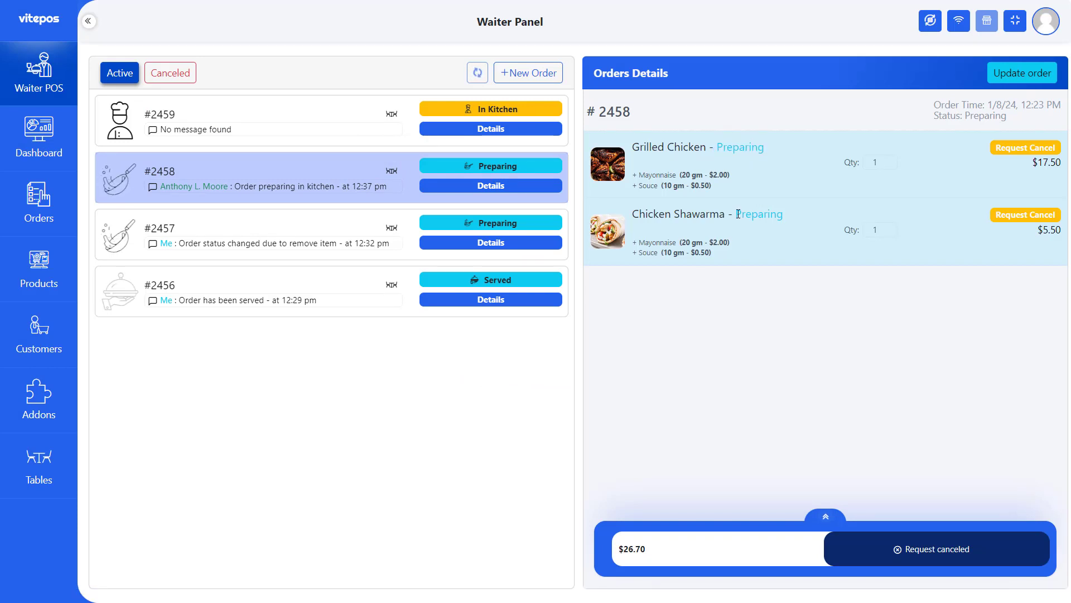
drag(738, 214, 801, 211)
click(799, 219)
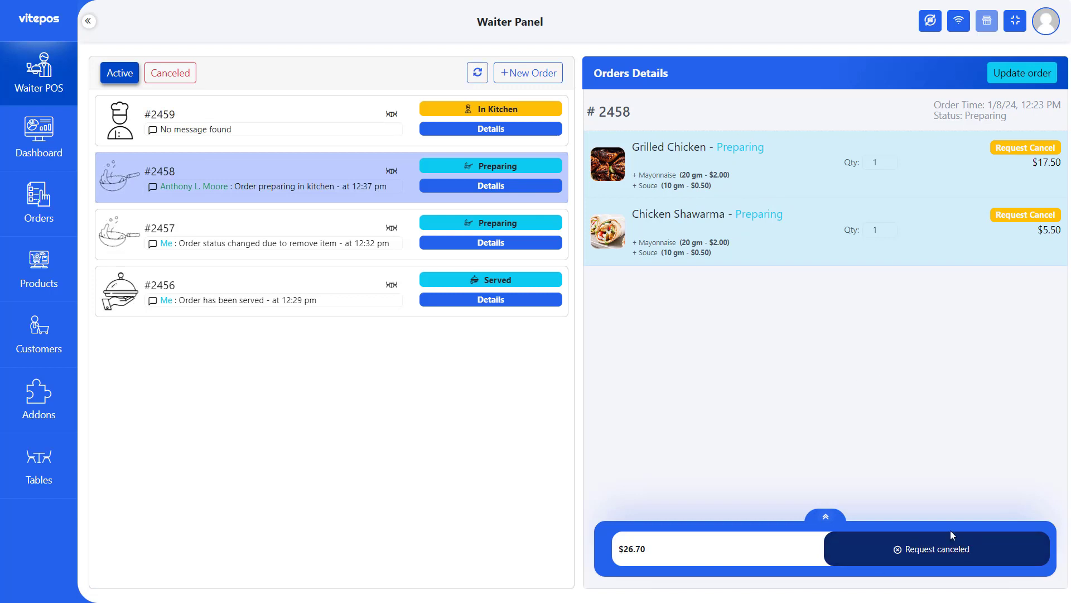
click(949, 553)
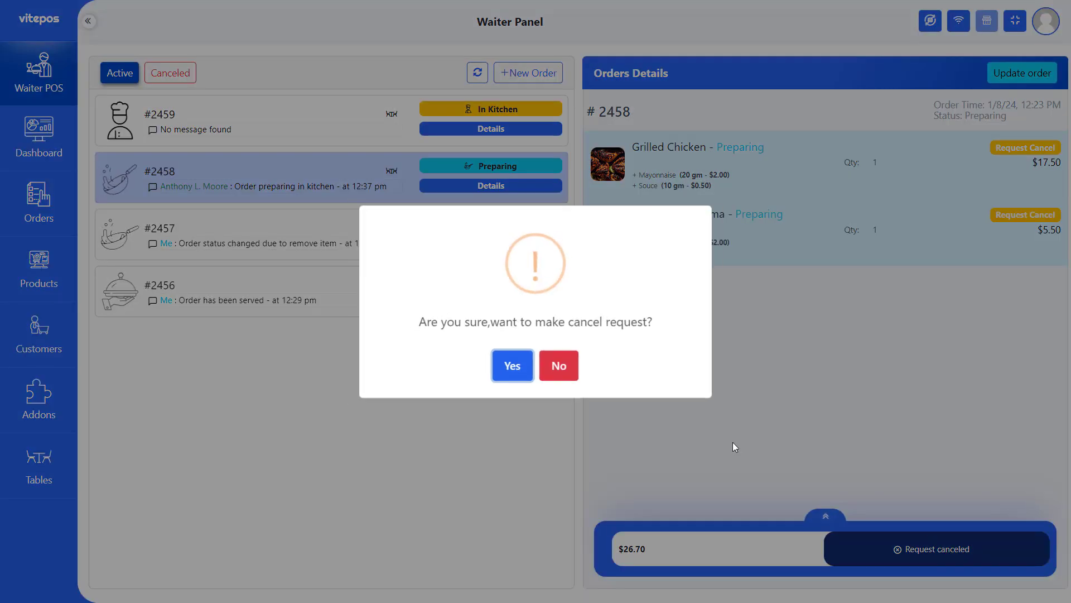
click(505, 369)
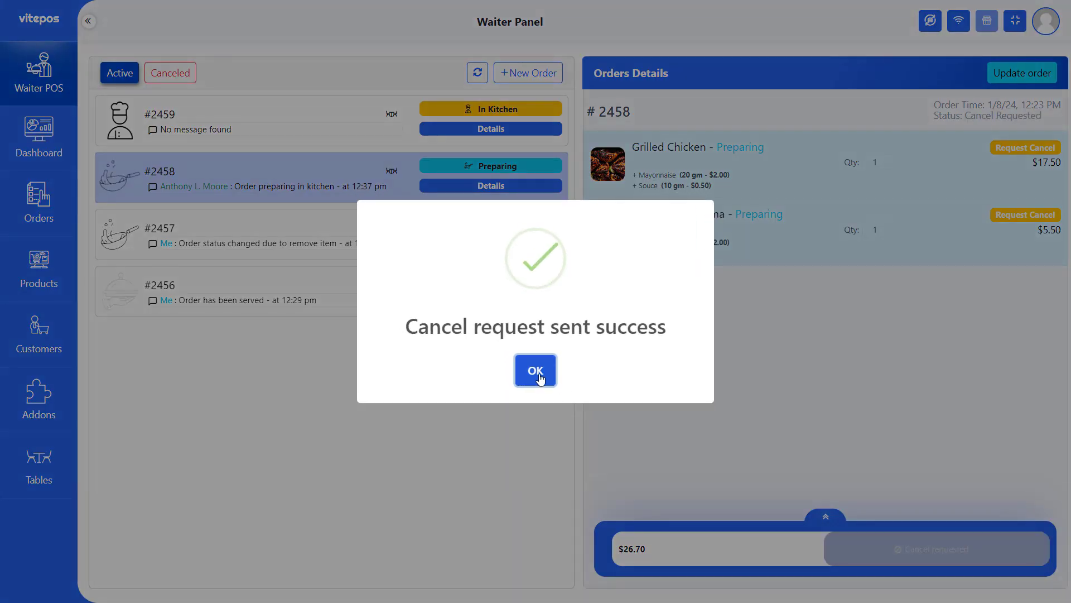
click(540, 373)
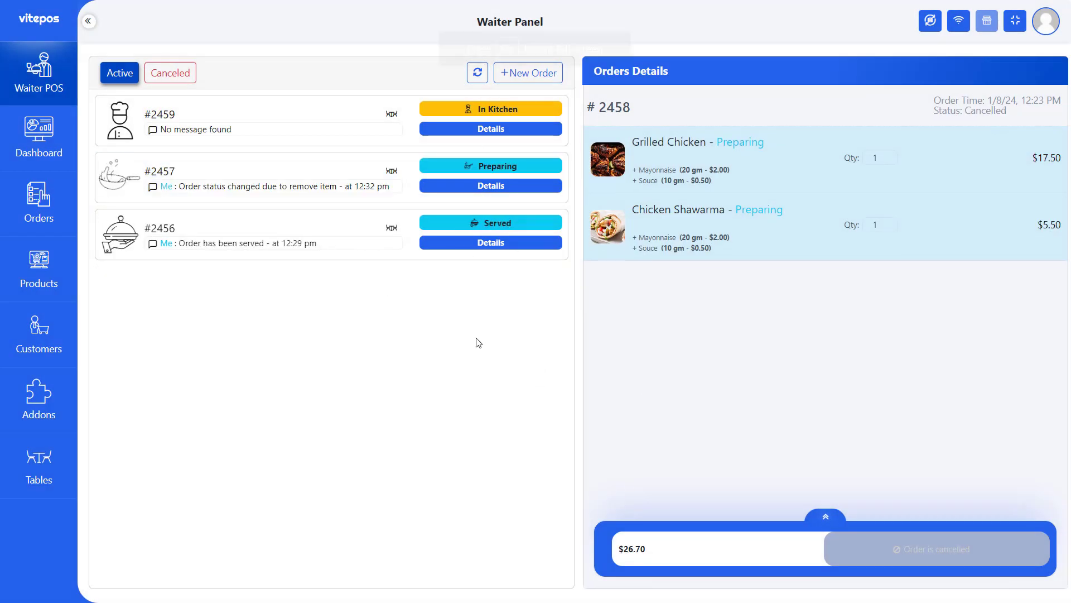
- Check the cancelled orders list, then request cancellation of order #2459
click(159, 83)
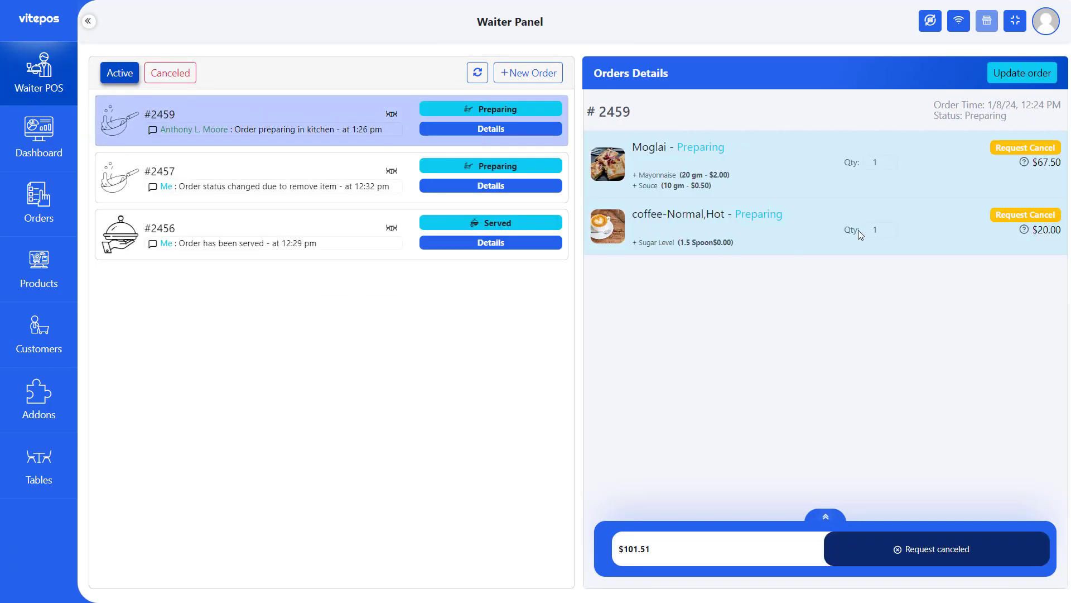
click(954, 548)
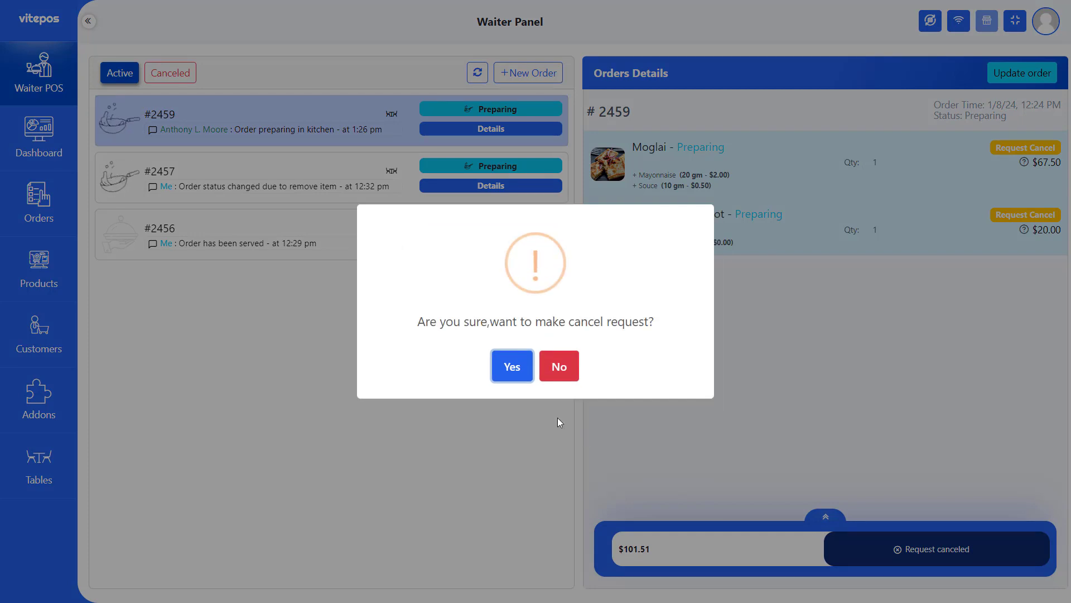
click(512, 367)
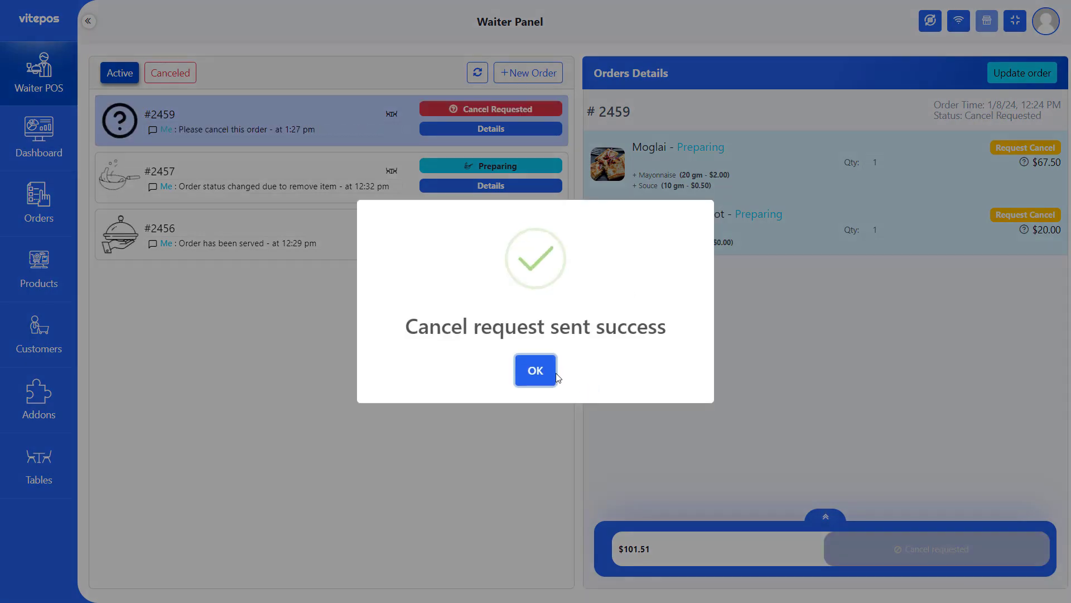
click(536, 370)
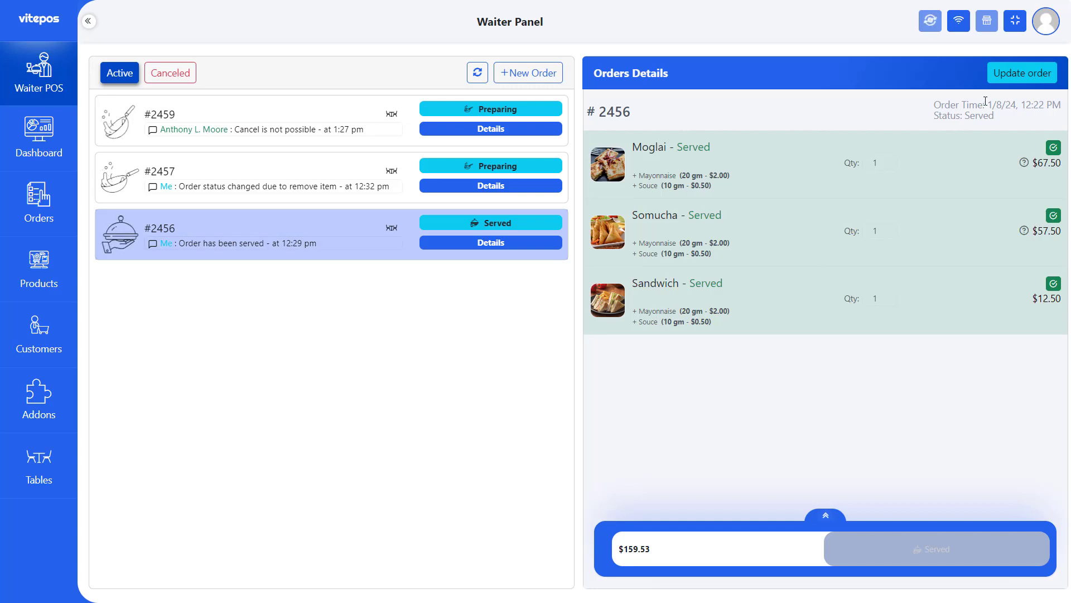
- Add two Chicken wings with 20 gm Mayonnaise to order #2456 and save it
click(1023, 72)
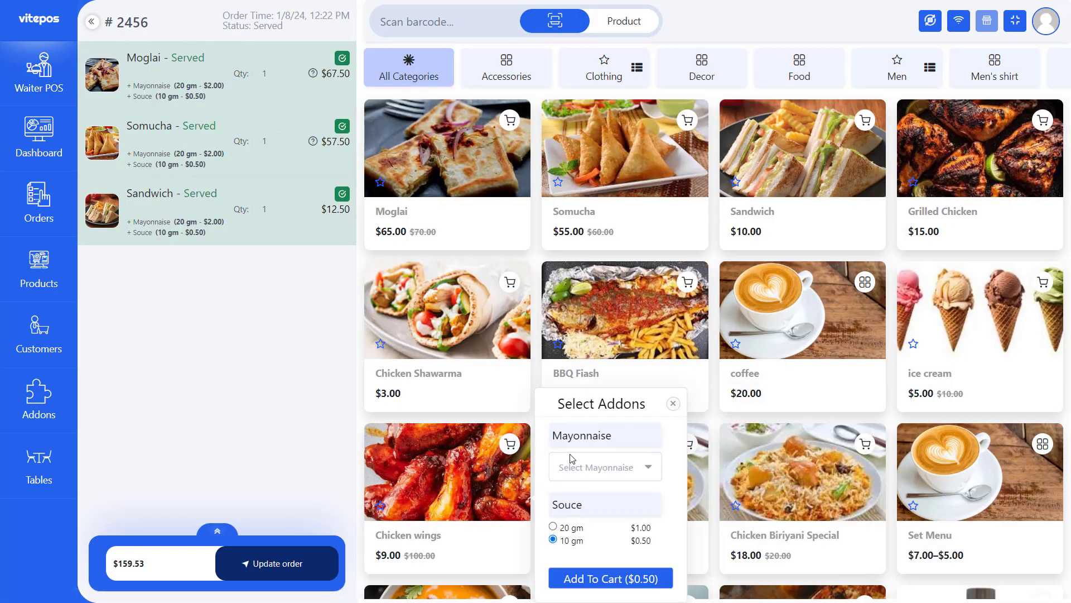
click(604, 477)
click(578, 494)
click(611, 579)
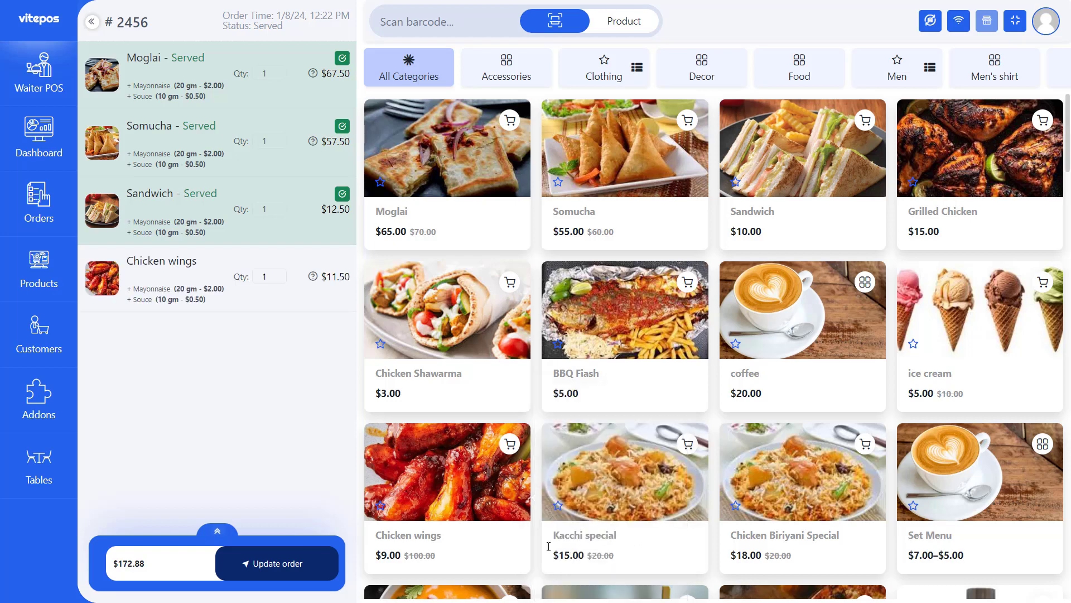
click(610, 578)
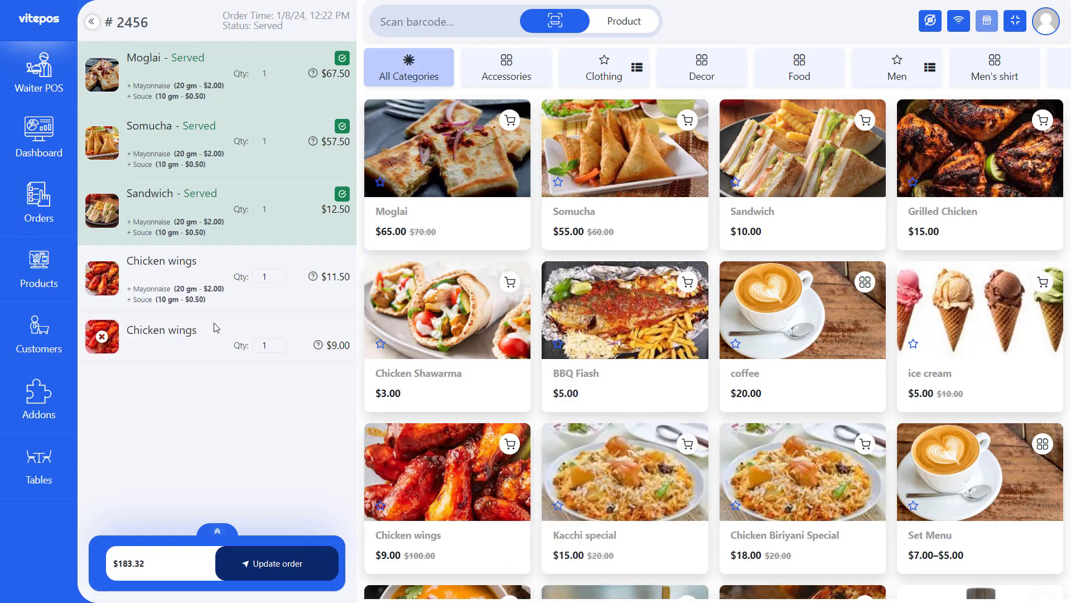
click(306, 566)
click(239, 227)
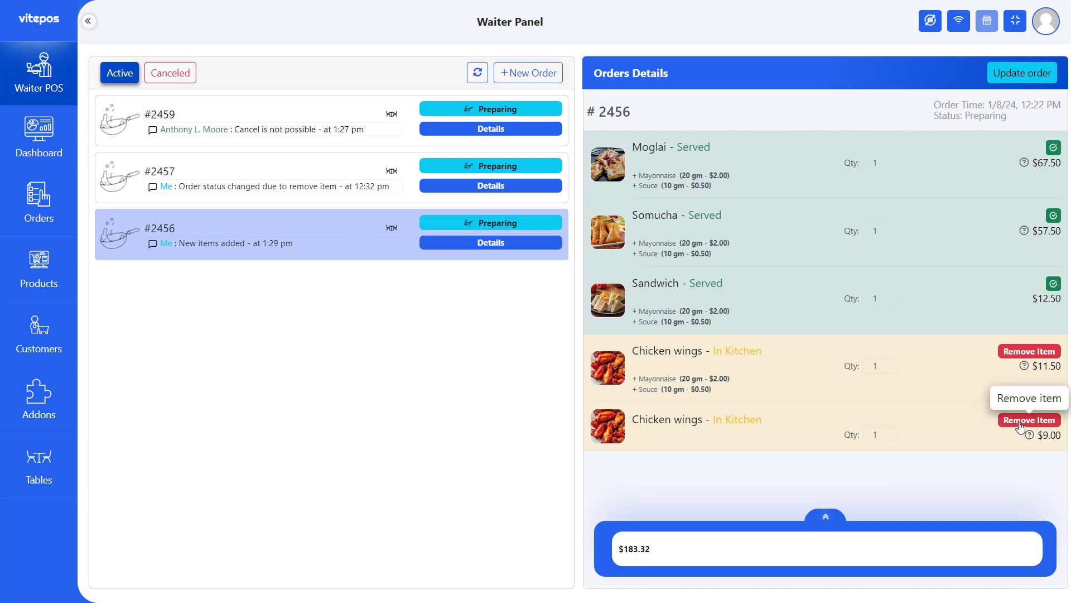
- Add Chicken wings and Chicken Shawarma with addons to order #2457 and save it
click(311, 162)
click(1022, 72)
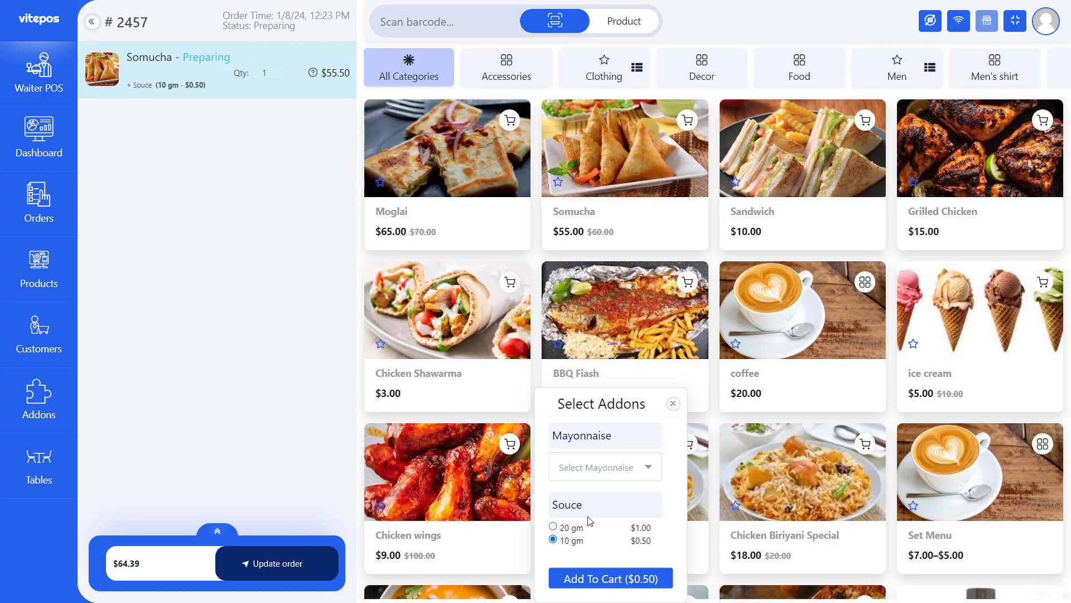
click(610, 577)
click(480, 312)
click(588, 316)
click(588, 335)
click(611, 419)
click(300, 564)
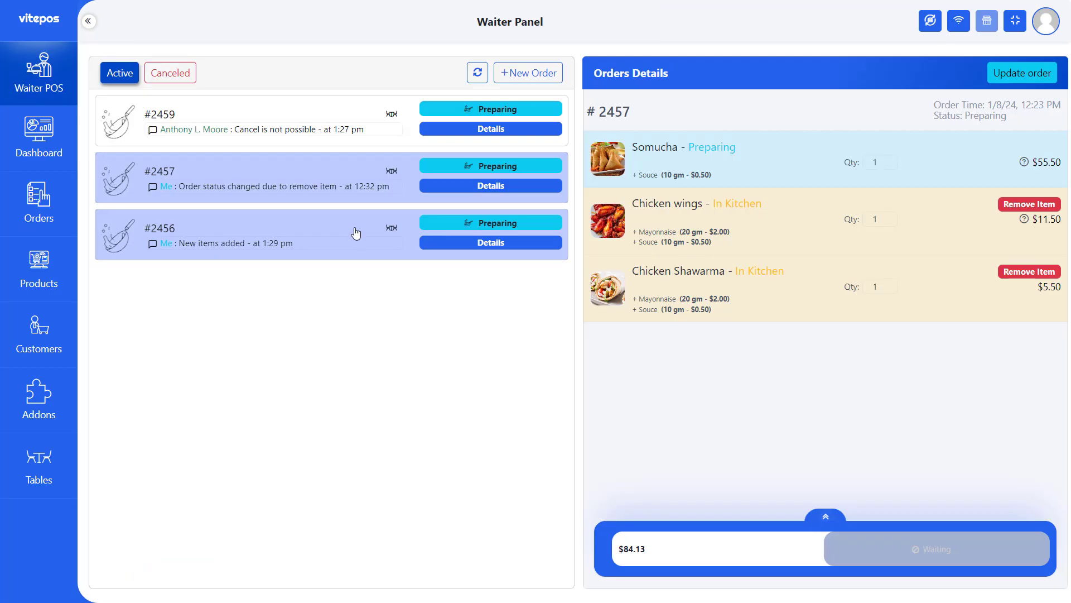
- Remove the duplicate Chicken wings from order #2456
click(356, 232)
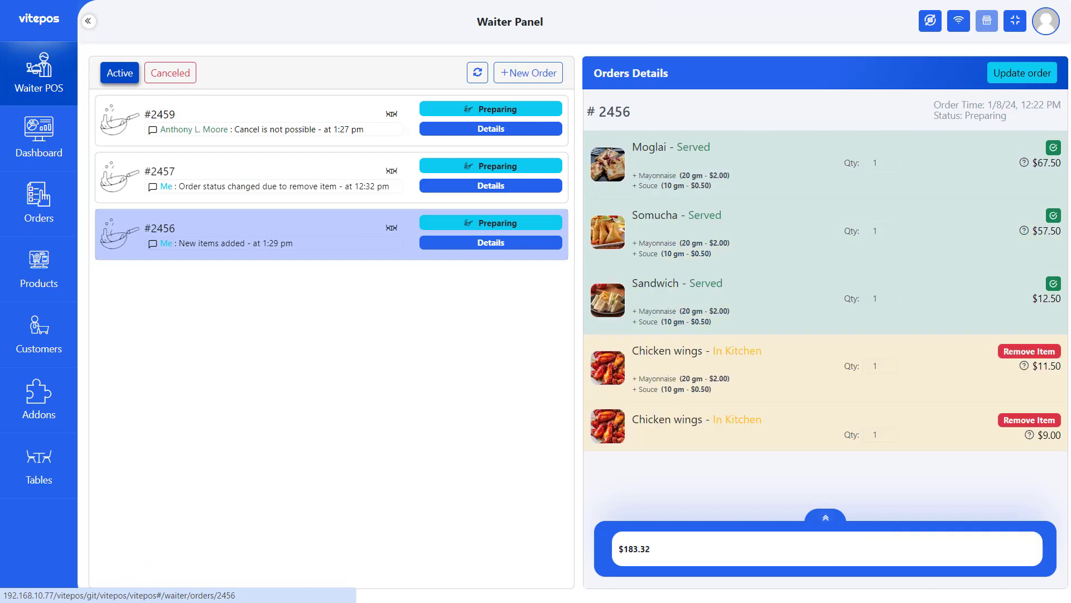
click(1028, 420)
click(503, 367)
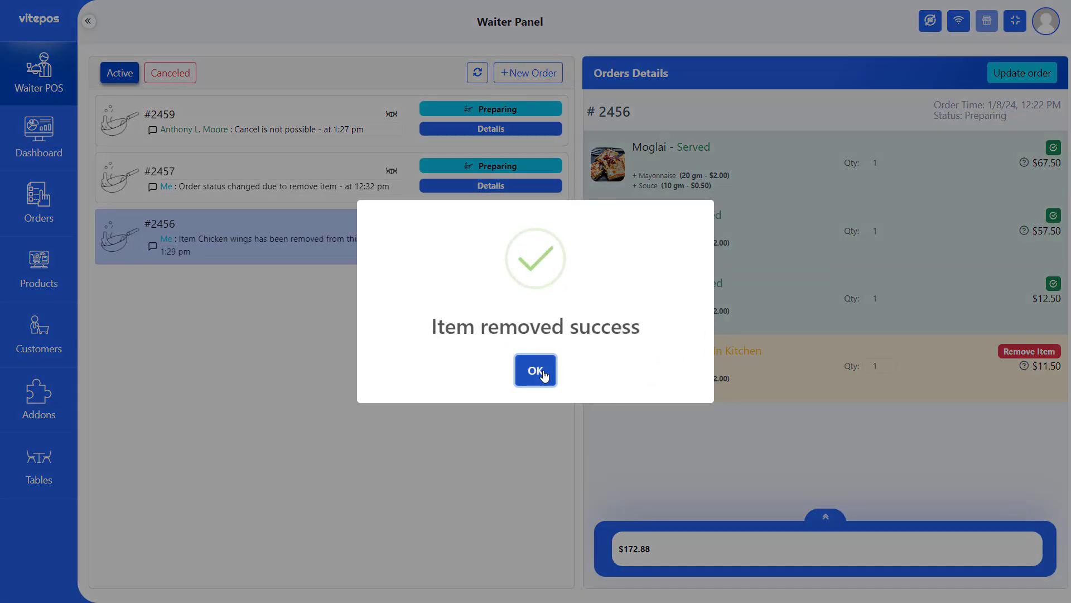
- Review the In Kitchen statuses of Moglai, Somucha, Grilled Chicken and Sandwich
click(539, 371)
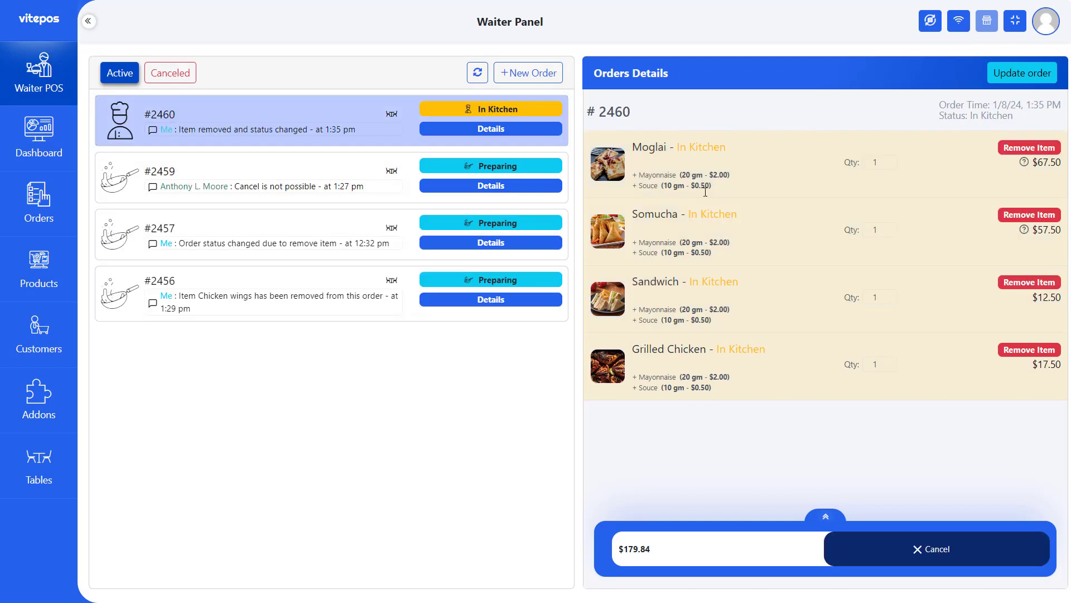
drag(677, 148, 726, 148)
drag(689, 214, 738, 215)
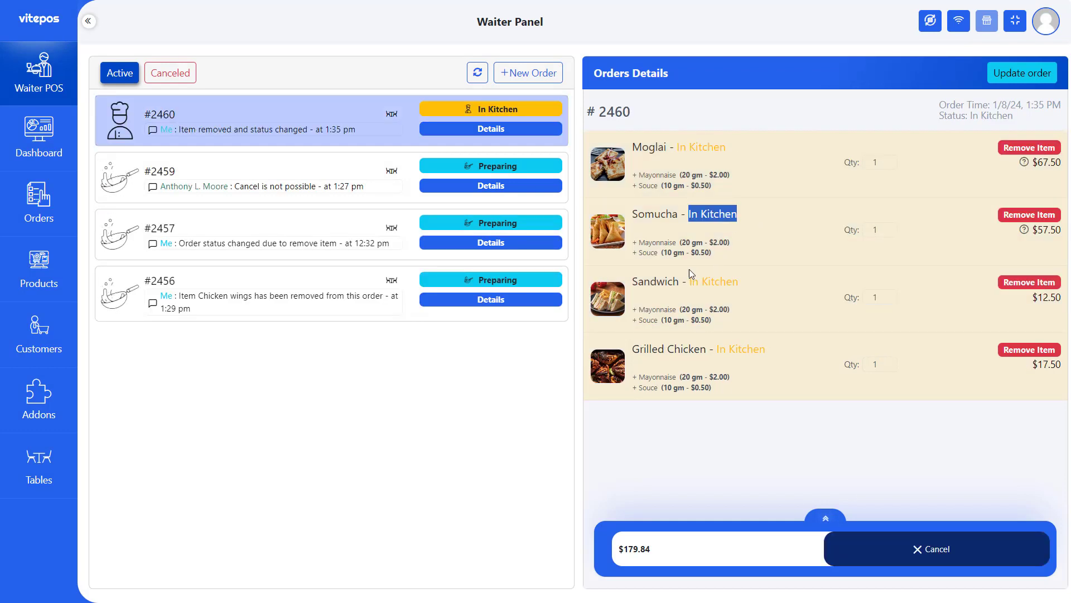
drag(726, 350, 776, 348)
drag(690, 284, 750, 289)
click(818, 311)
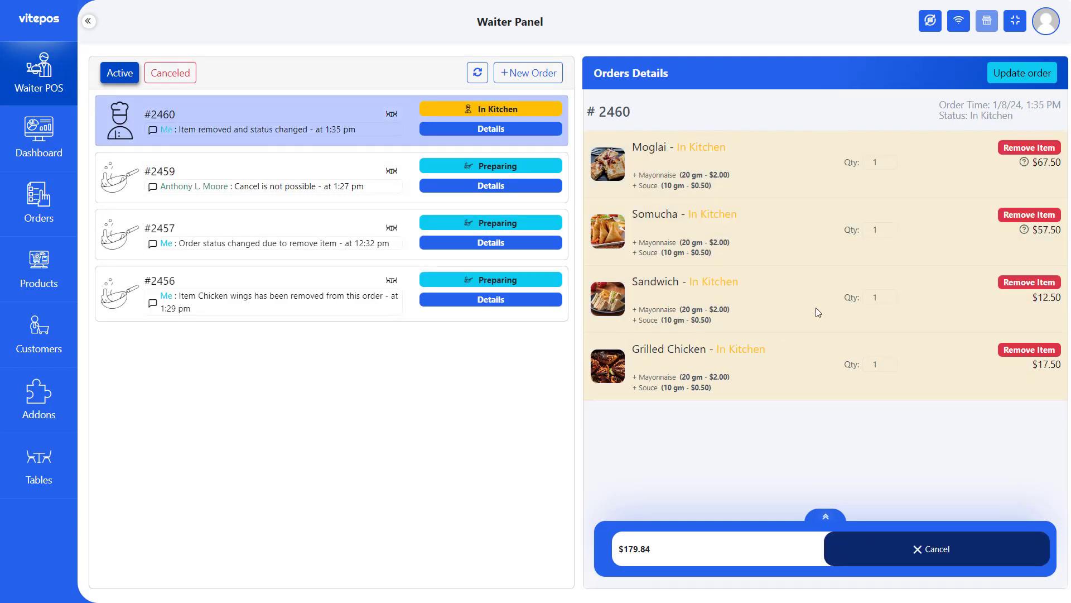
- Cancel order #2460 and verify it in the Canceled orders list
click(932, 554)
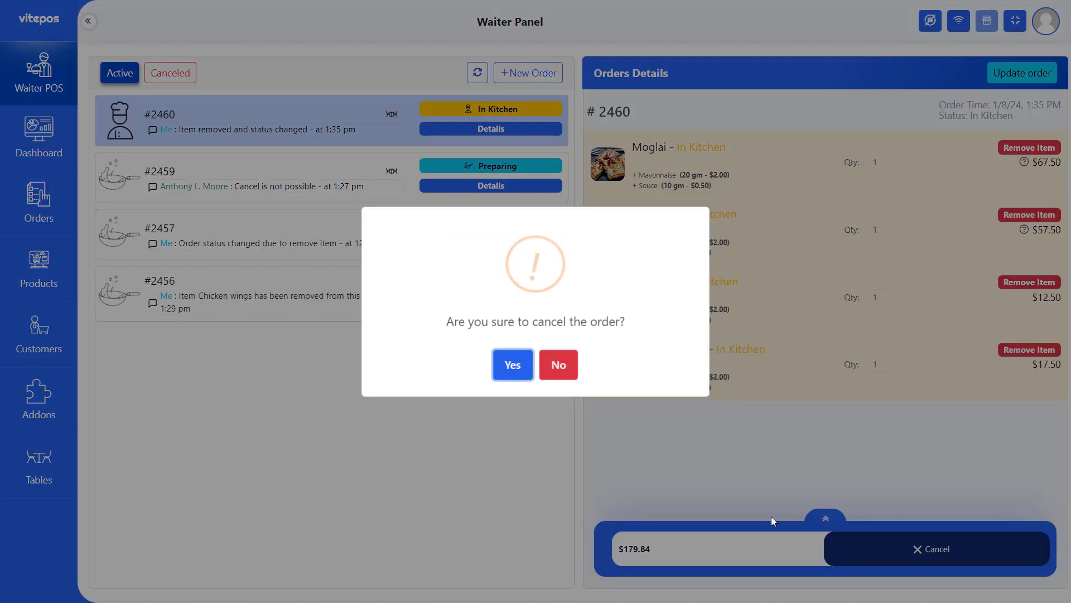
click(528, 376)
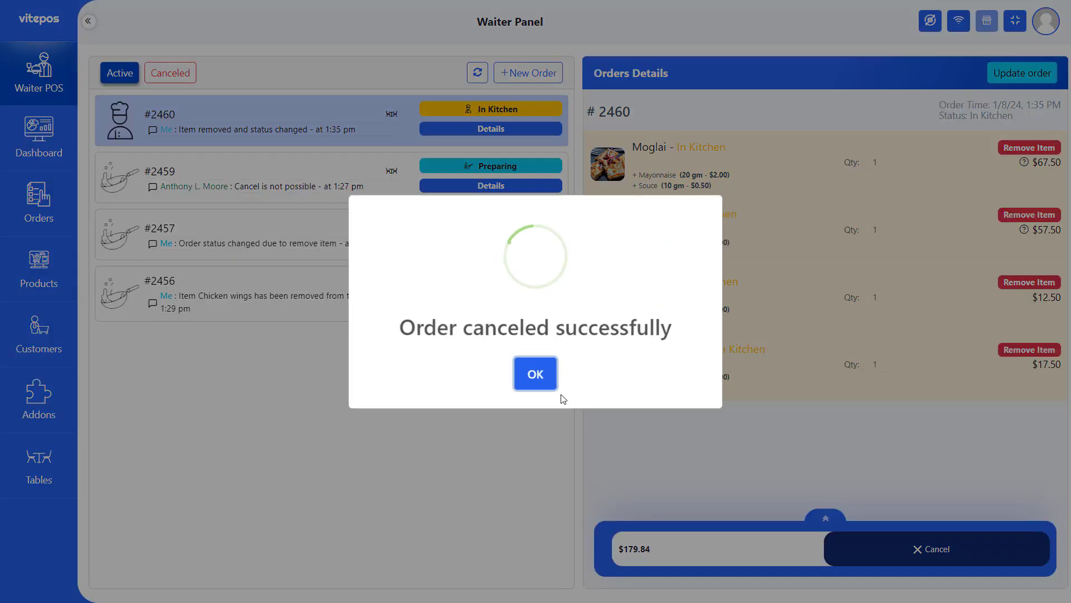
click(565, 425)
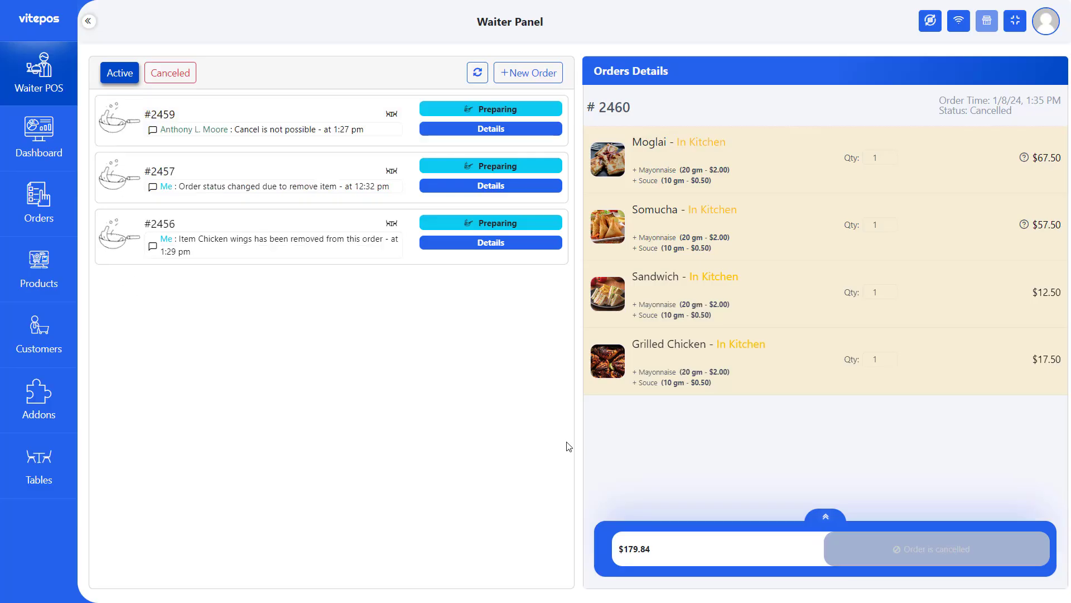
click(175, 73)
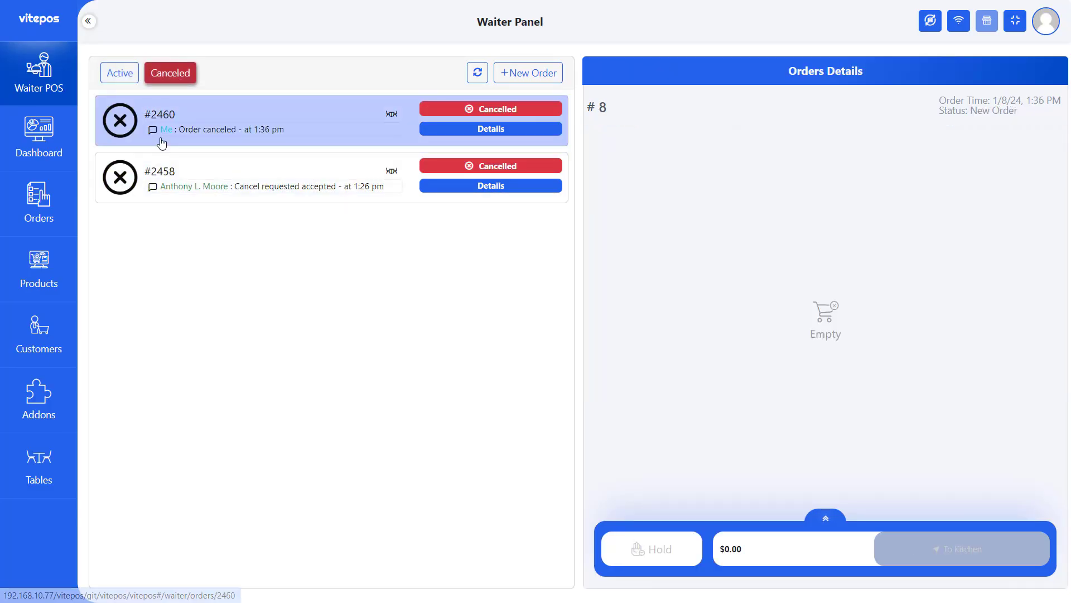
click(160, 120)
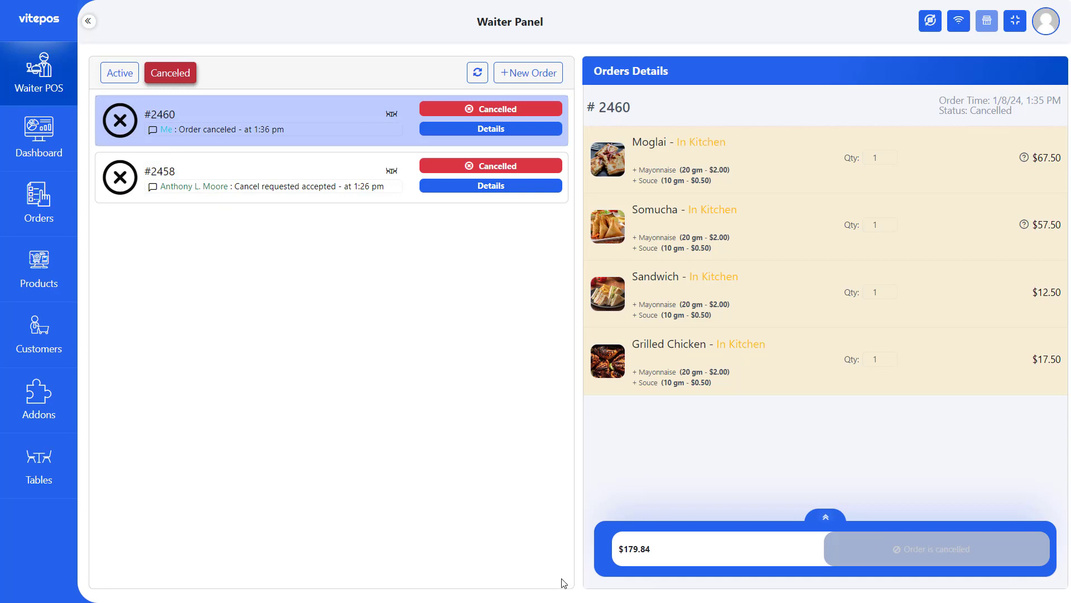
click(478, 73)
- Send a Table no 1 order of Moglai and Somucha to the kitchen, then view order #2468
click(528, 72)
click(688, 170)
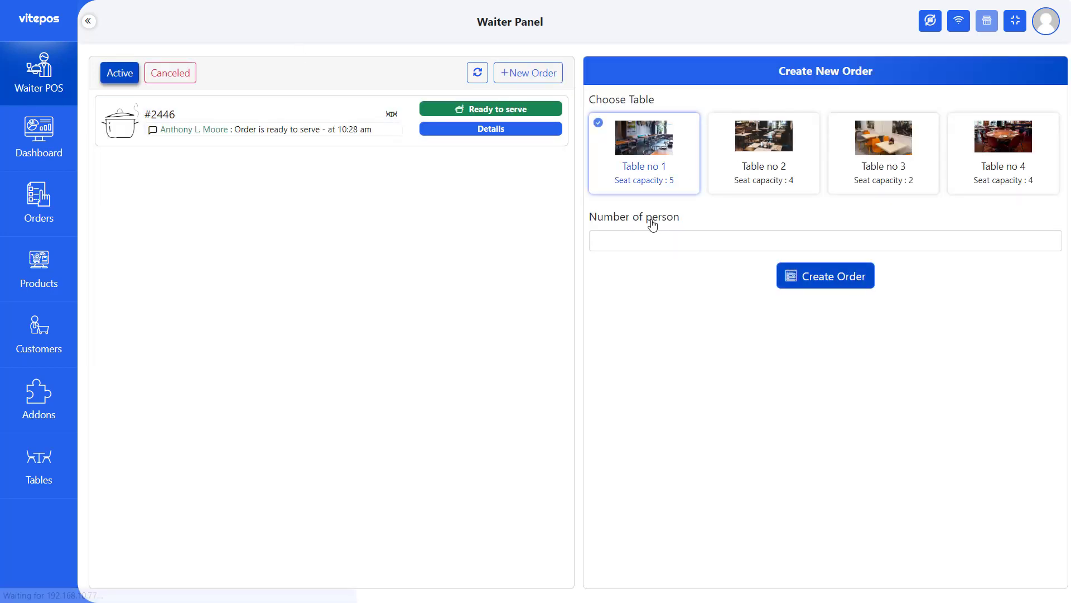
click(826, 276)
click(486, 195)
click(577, 257)
click(647, 204)
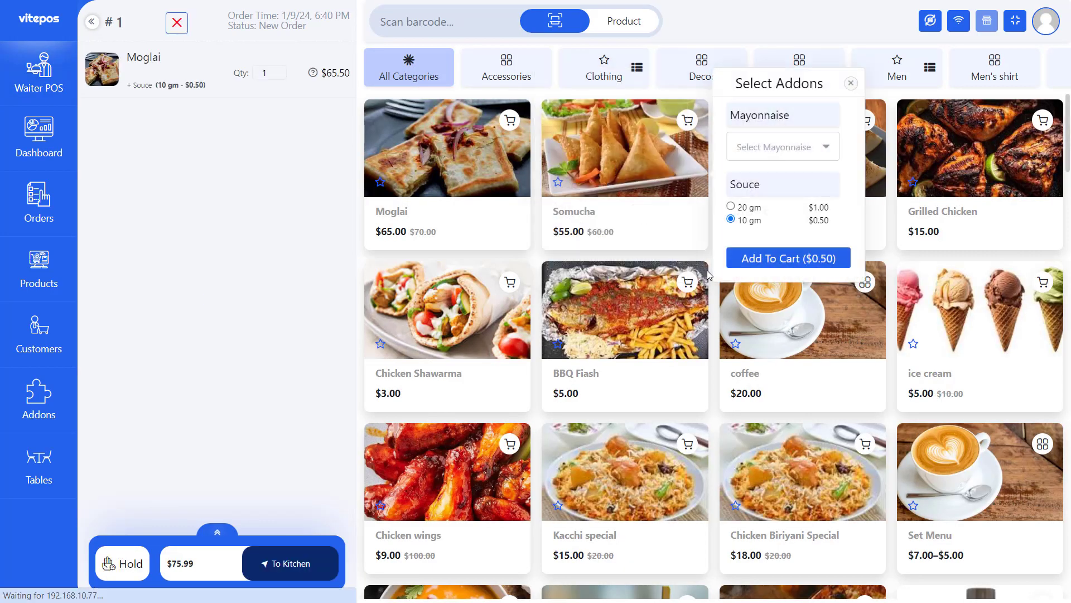
click(781, 257)
click(295, 563)
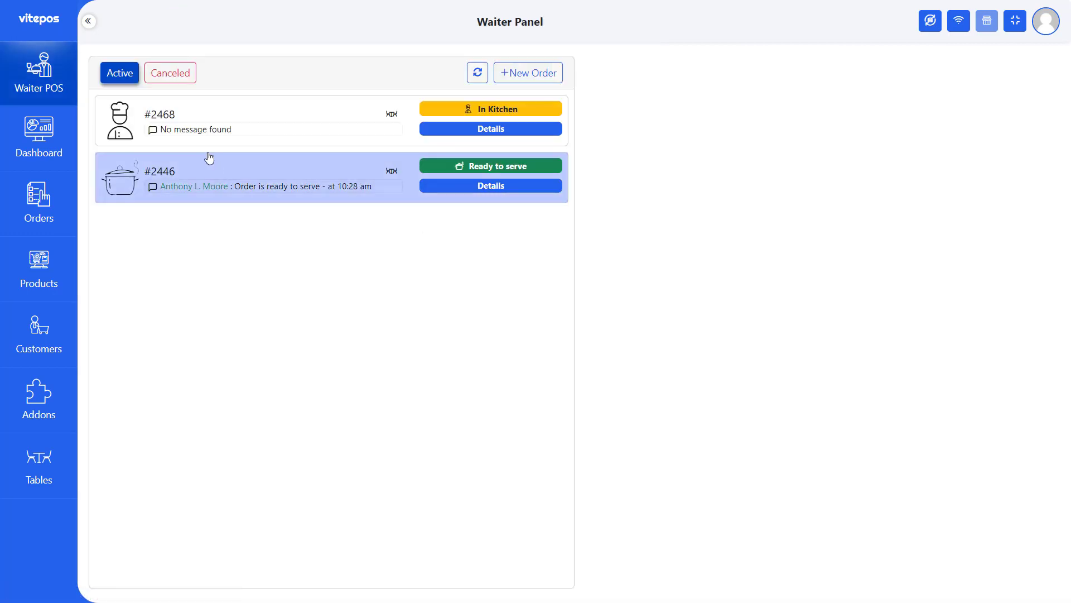
click(184, 127)
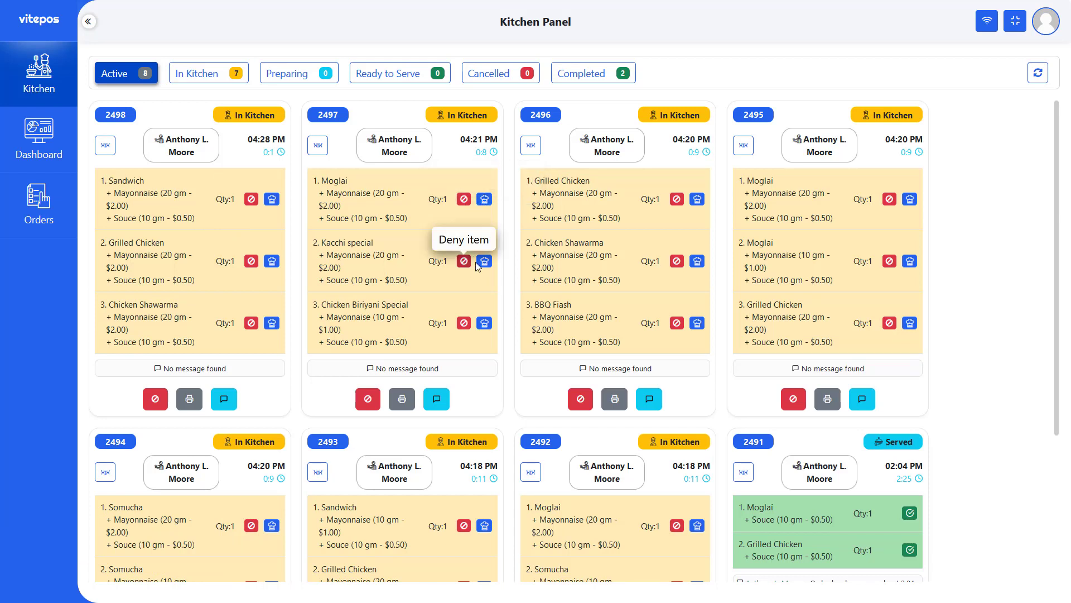
- Prepare and mark ready Moglai, Kacchi special and Chicken Biriyani Special in 2497; start 2496's Grilled Chicken
click(483, 202)
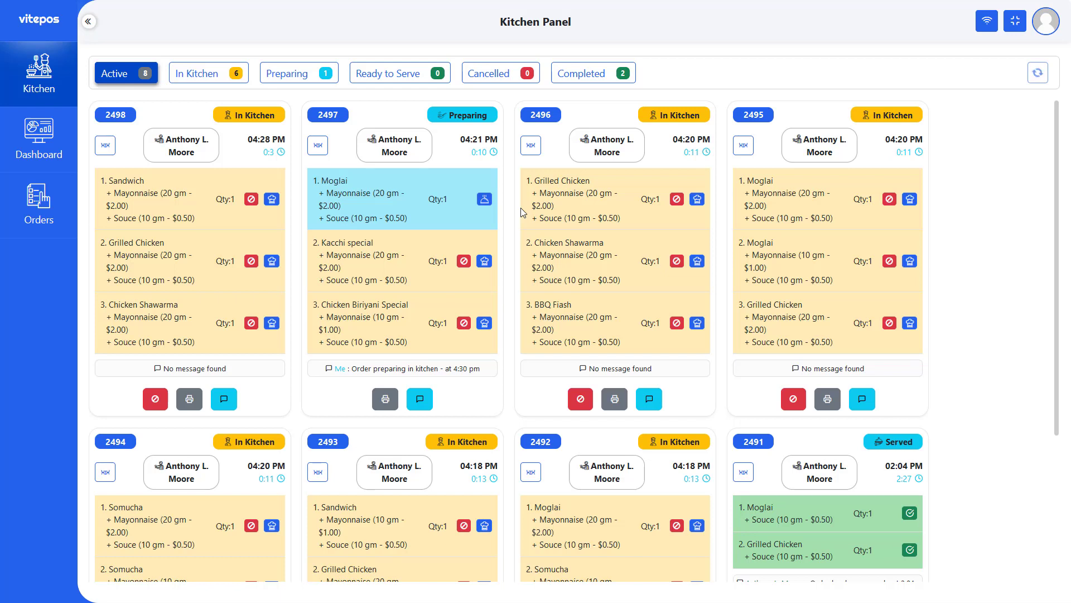
click(484, 322)
click(485, 199)
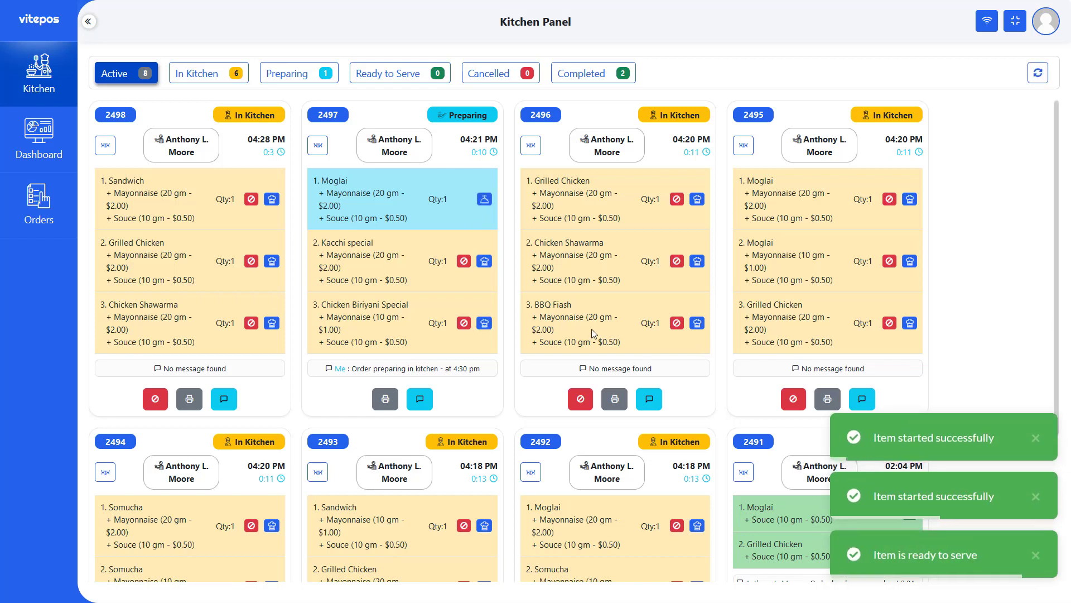
click(486, 261)
click(484, 322)
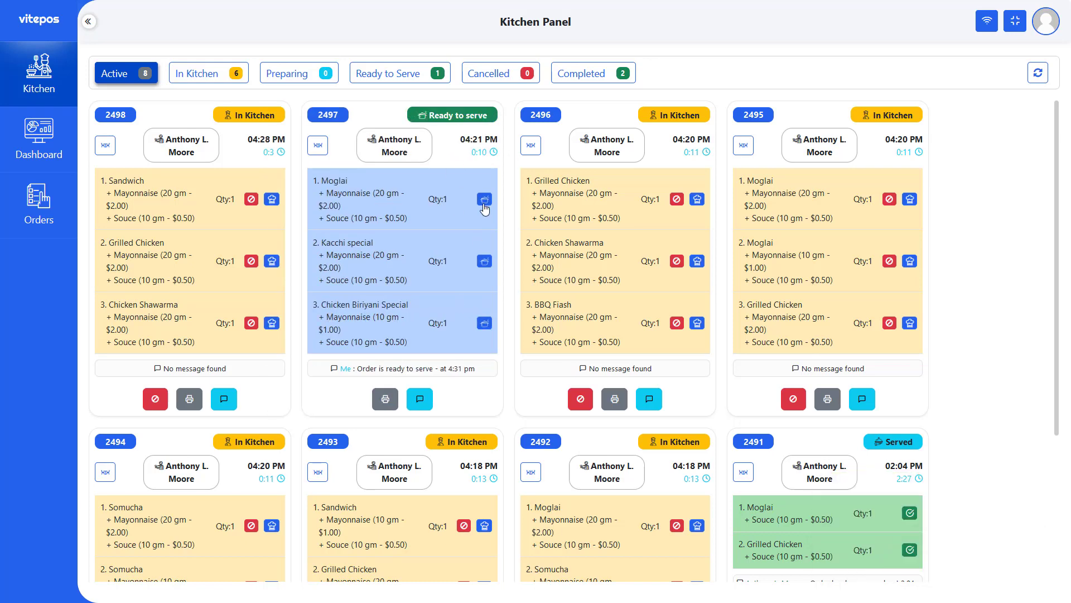
click(697, 200)
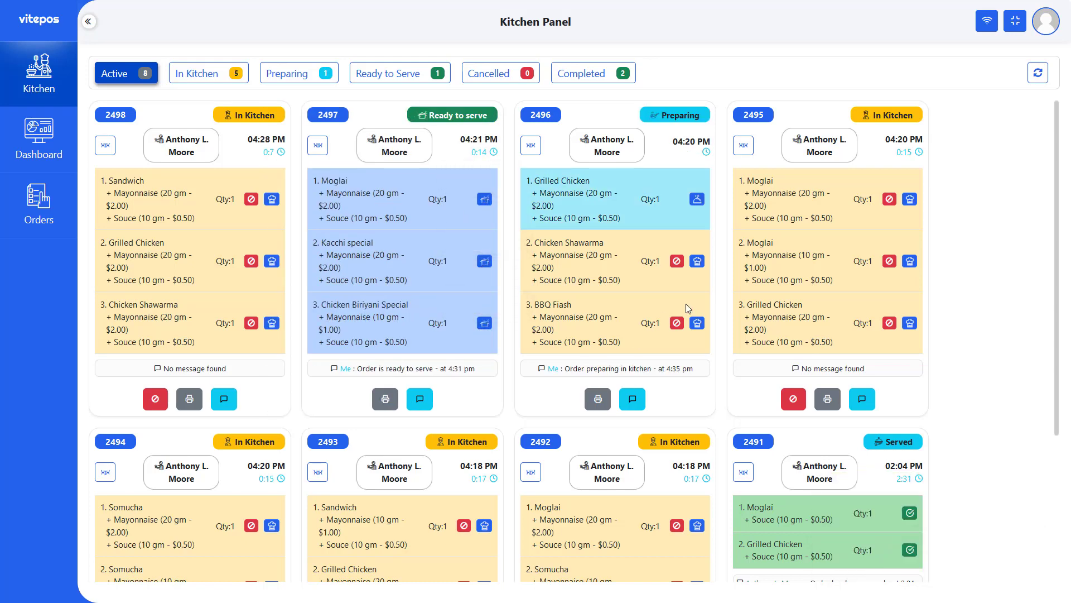
- Deny order 2496's Chicken Shawarma with the reason 'This is not available right now.'
click(676, 261)
click(469, 339)
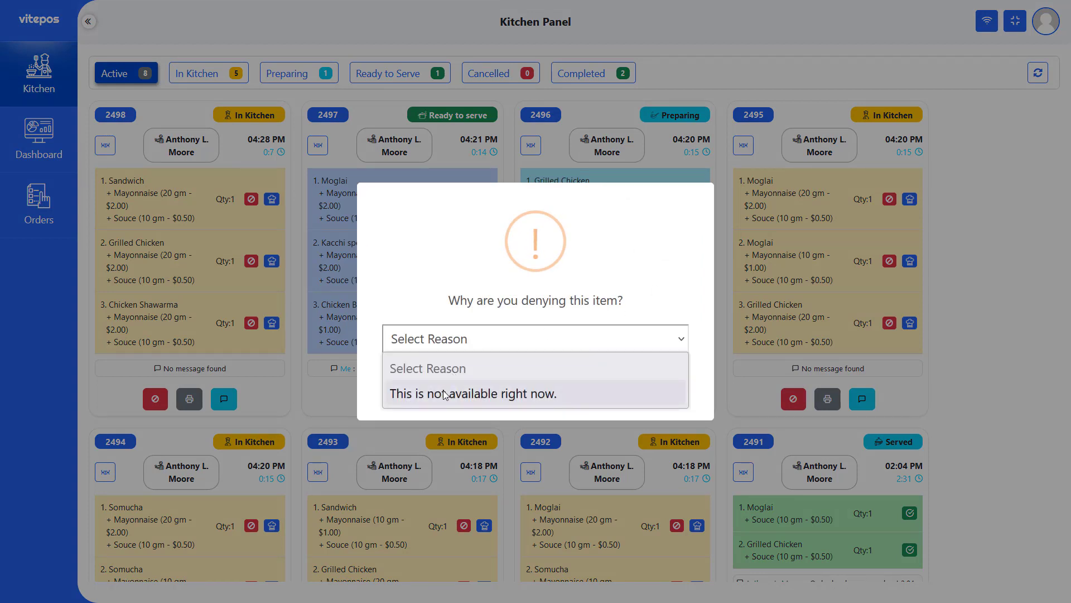
click(444, 395)
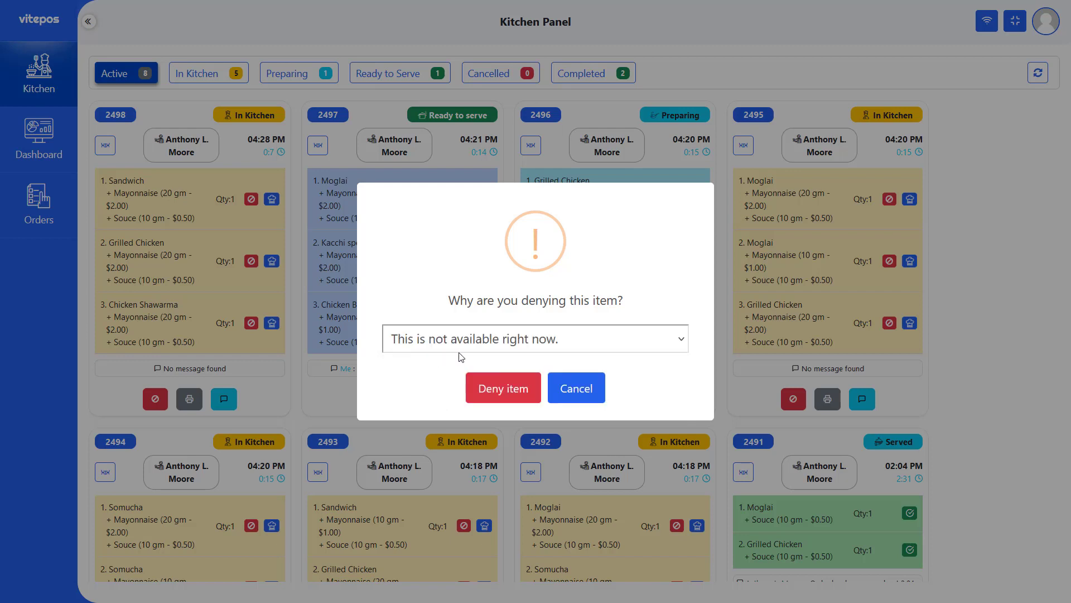
click(528, 399)
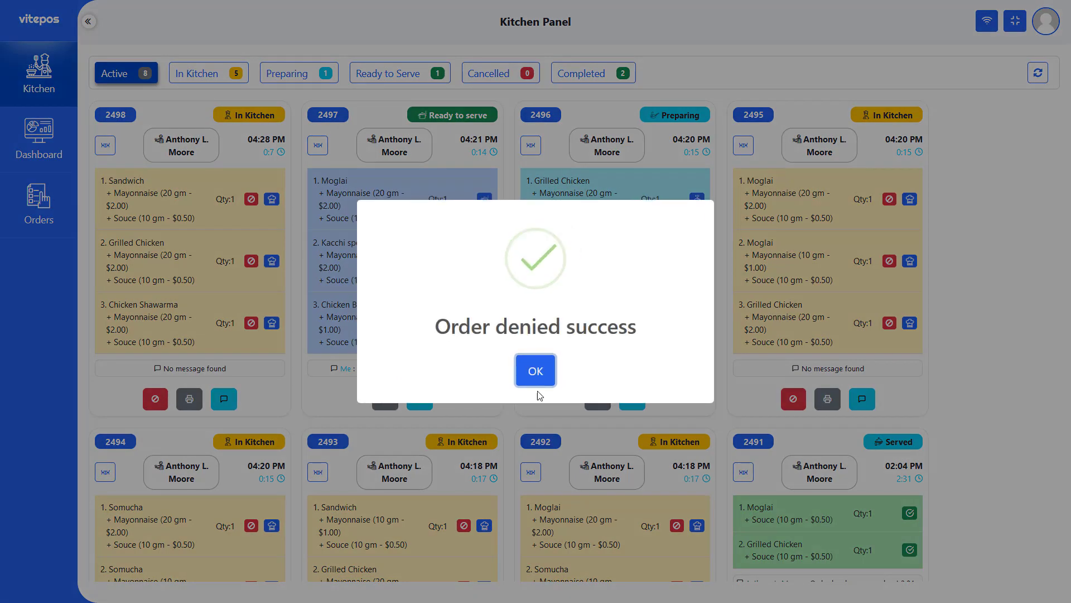
click(542, 378)
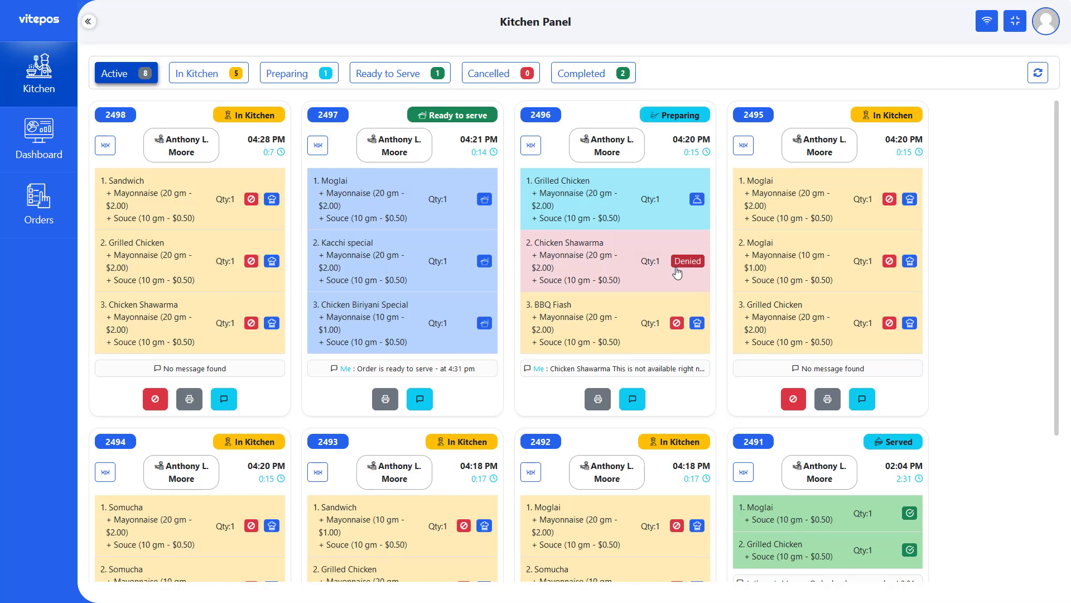
- Deny order 2498 with the reason 'This is not available right now.'
click(149, 402)
click(472, 343)
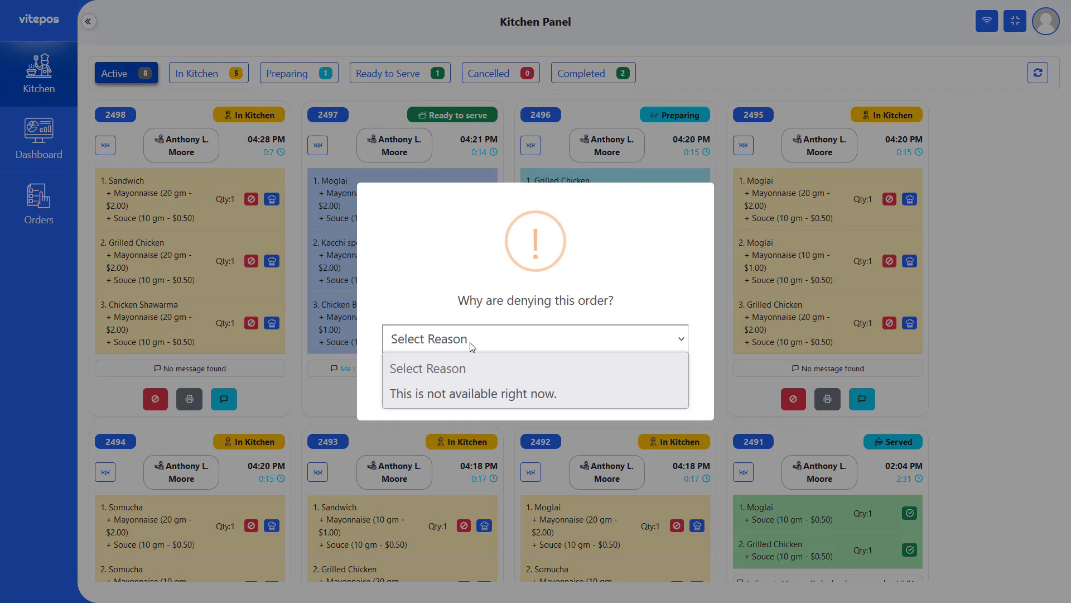
click(454, 392)
click(483, 399)
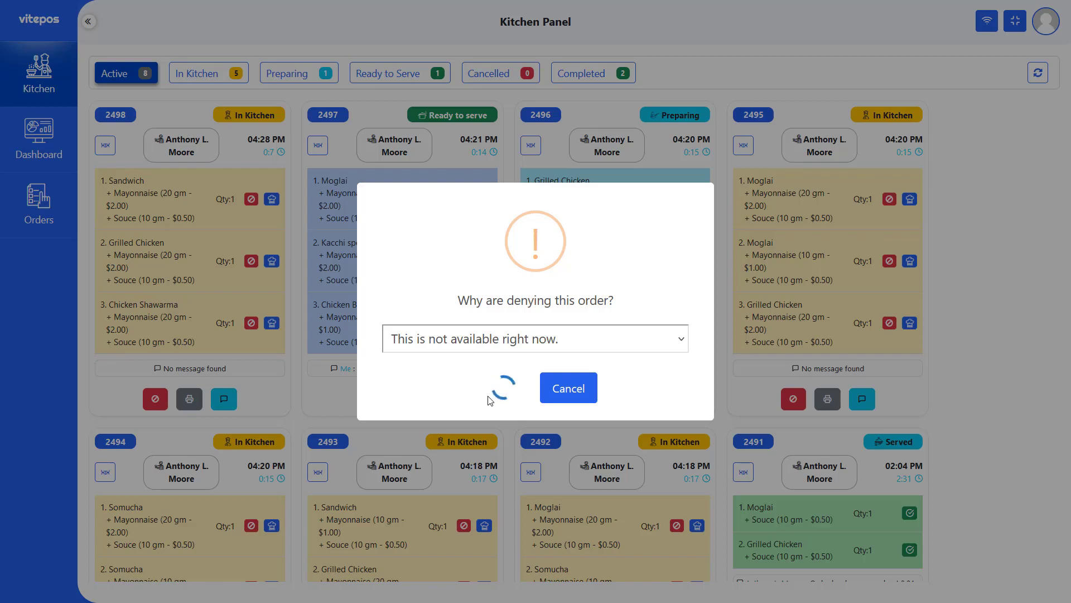
click(531, 375)
- Check the cancelled orders, then start preparing the Moglai in order 2495
click(513, 76)
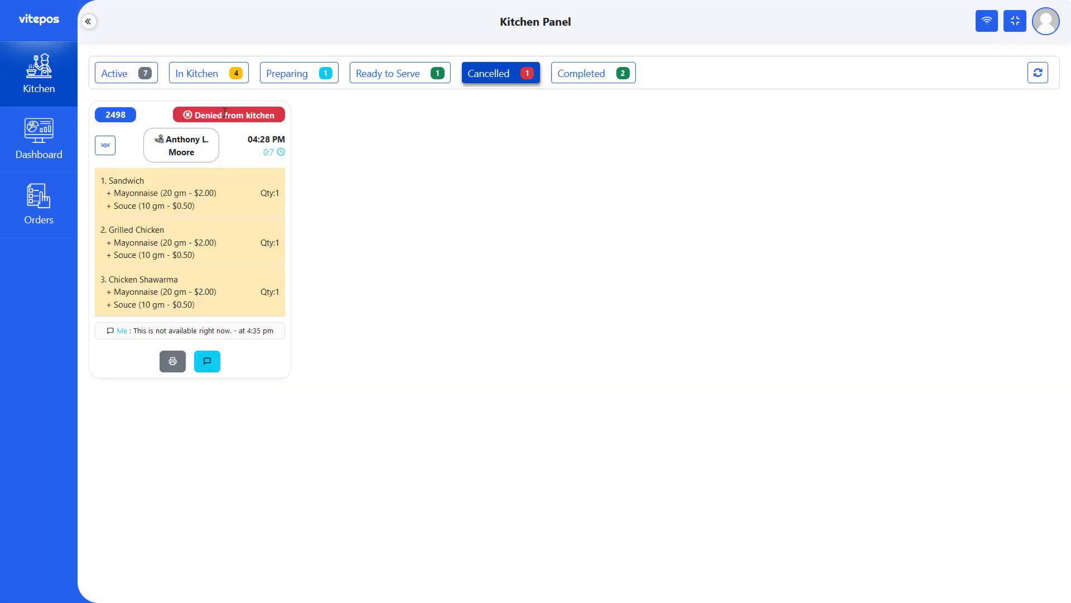
click(116, 78)
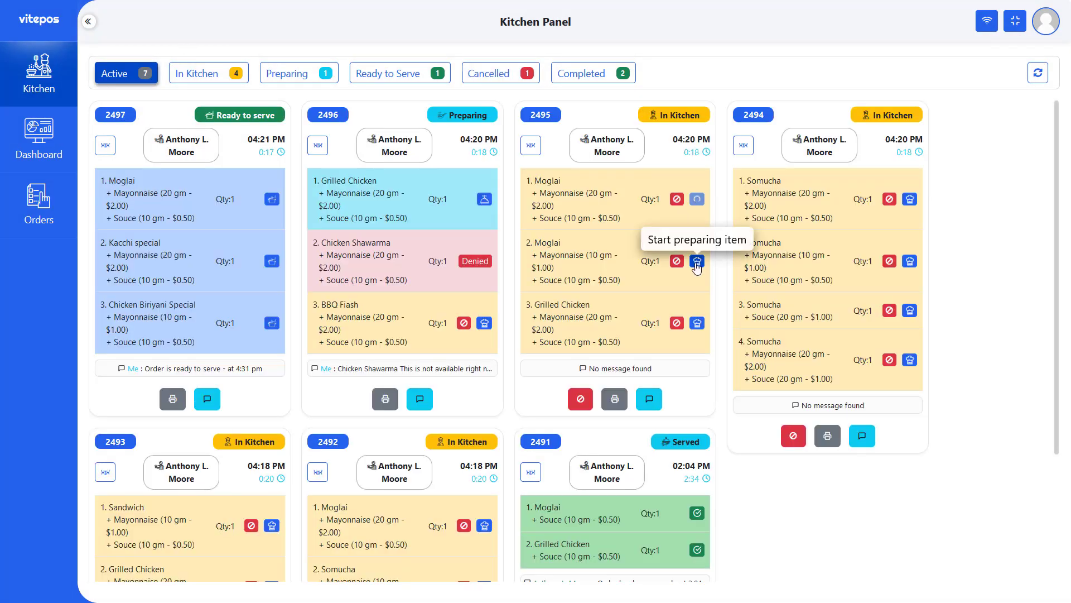
click(698, 200)
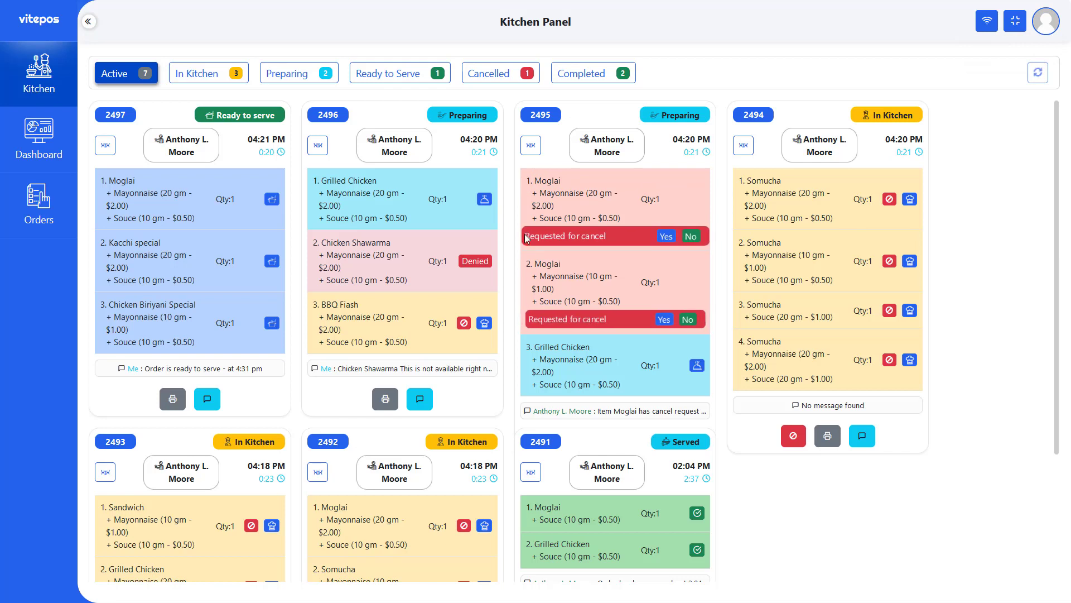
- Accept the cancel request for order 2495's first Moglai and confirm it
drag(527, 237, 629, 236)
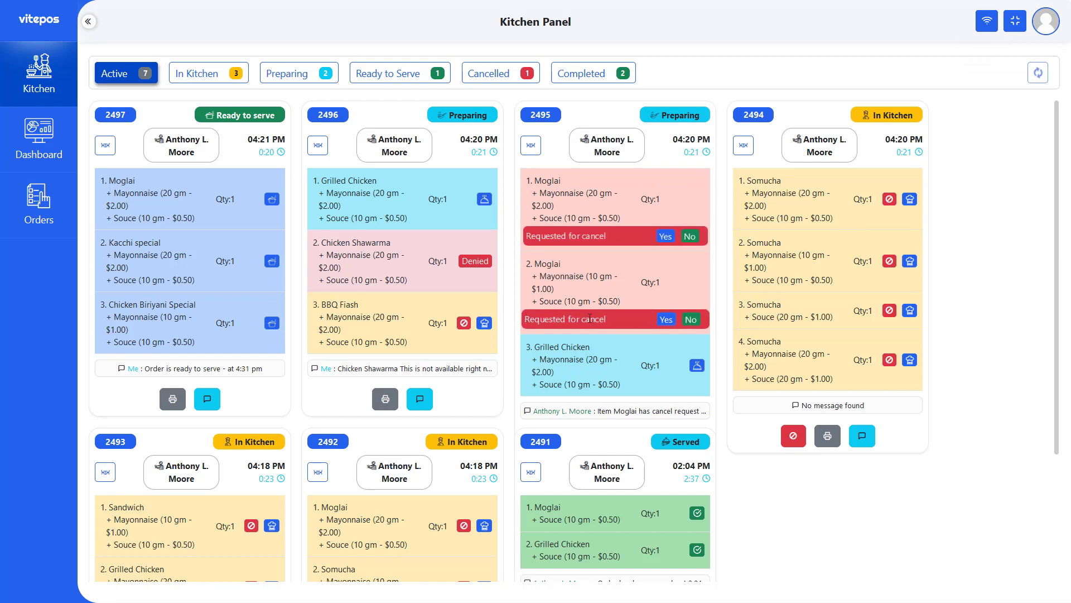
drag(527, 319, 633, 322)
click(632, 322)
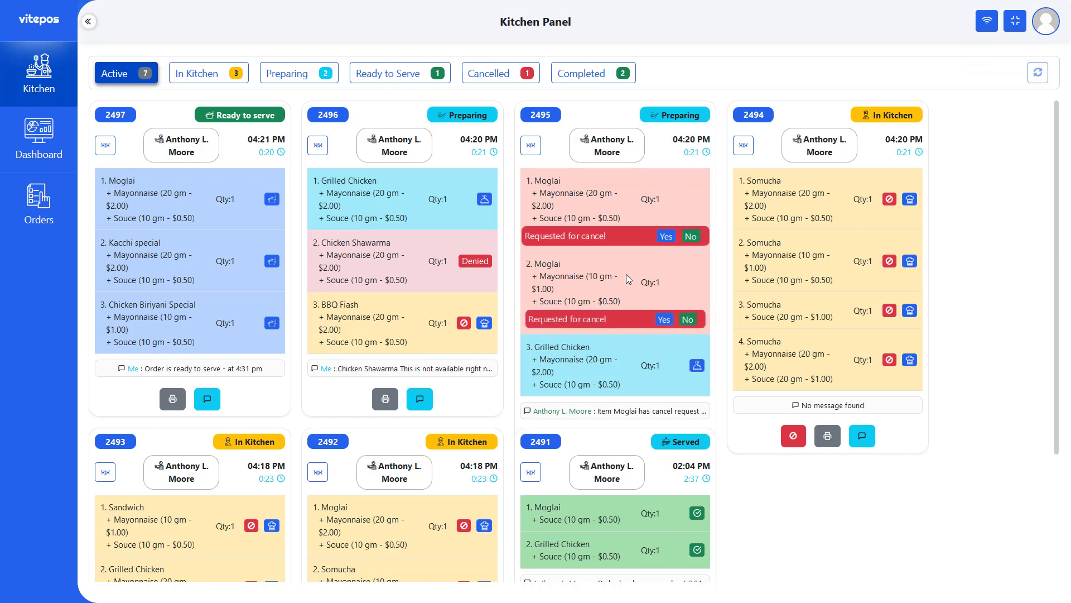
click(667, 236)
click(511, 364)
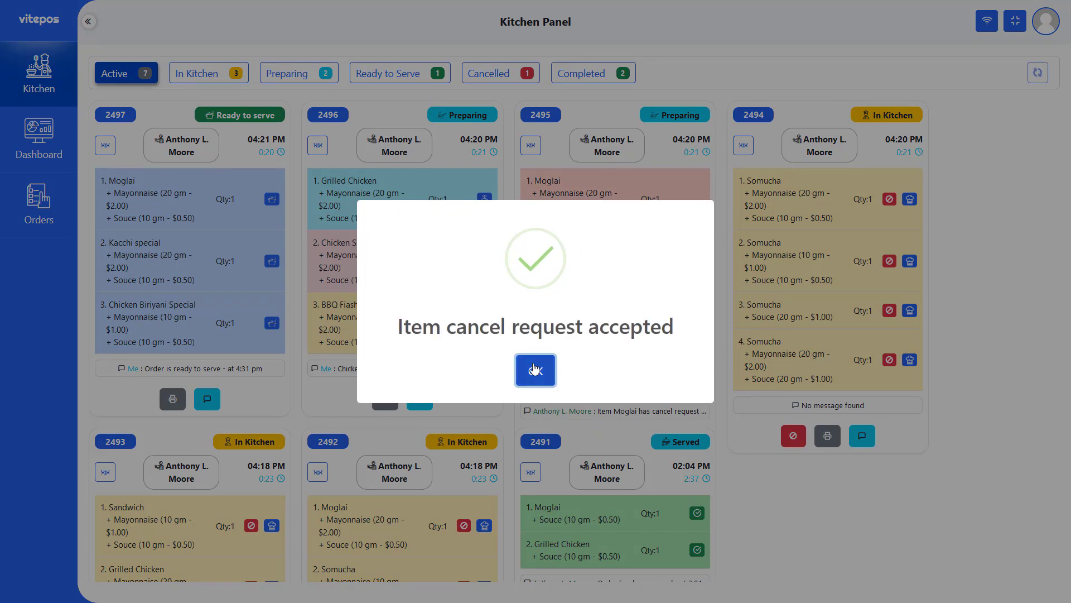
click(535, 366)
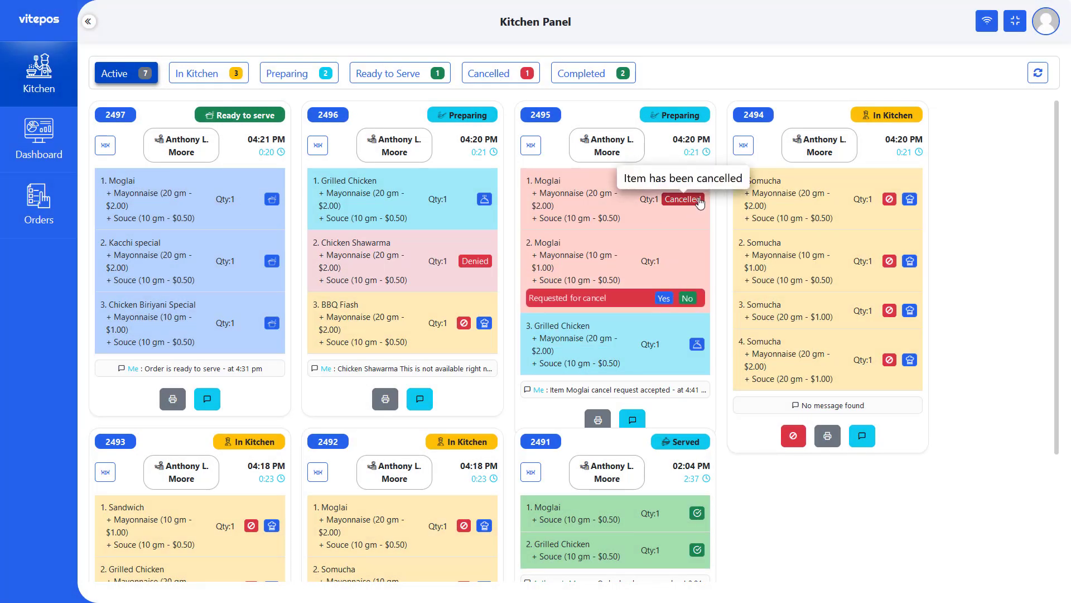
- Refuse the cancel request for the second Moglai and confirm the refusal
drag(527, 298, 624, 299)
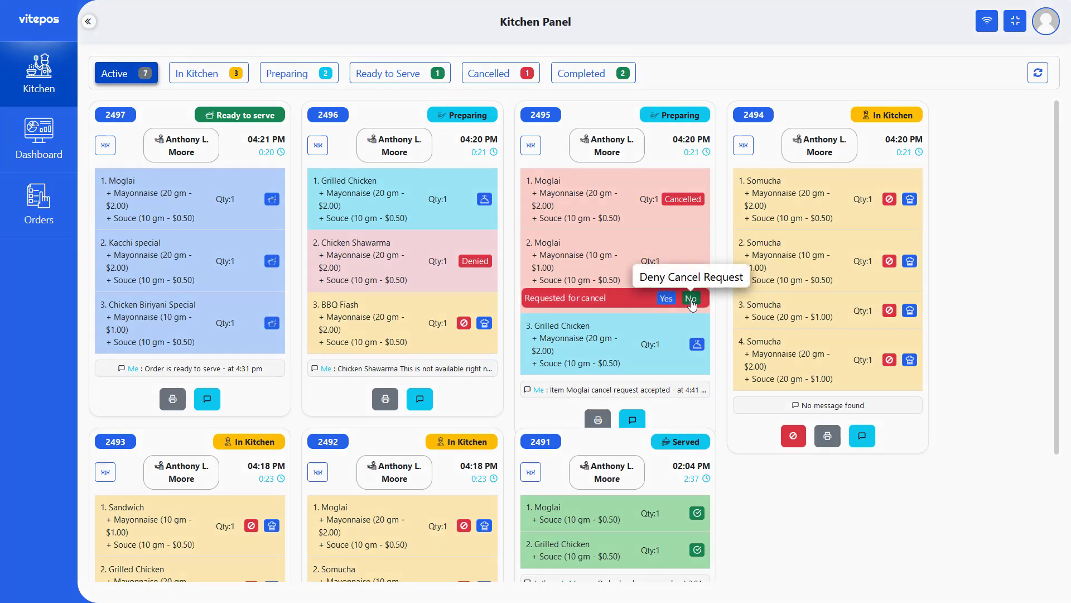
click(688, 298)
click(514, 367)
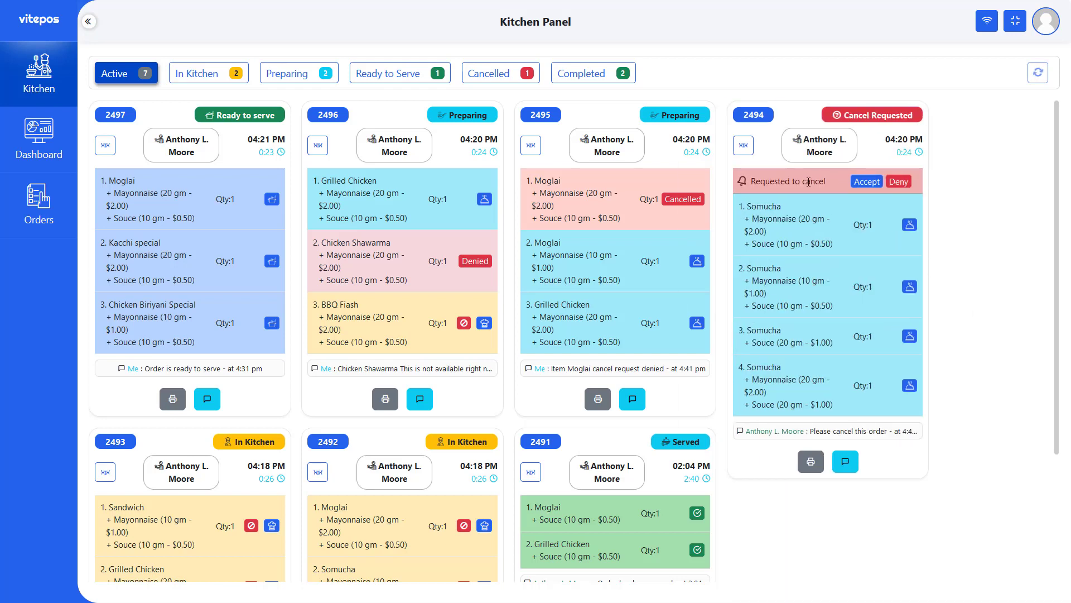
- Deny order 2494's cancel request so it stays in preparation
drag(828, 182, 750, 182)
click(750, 182)
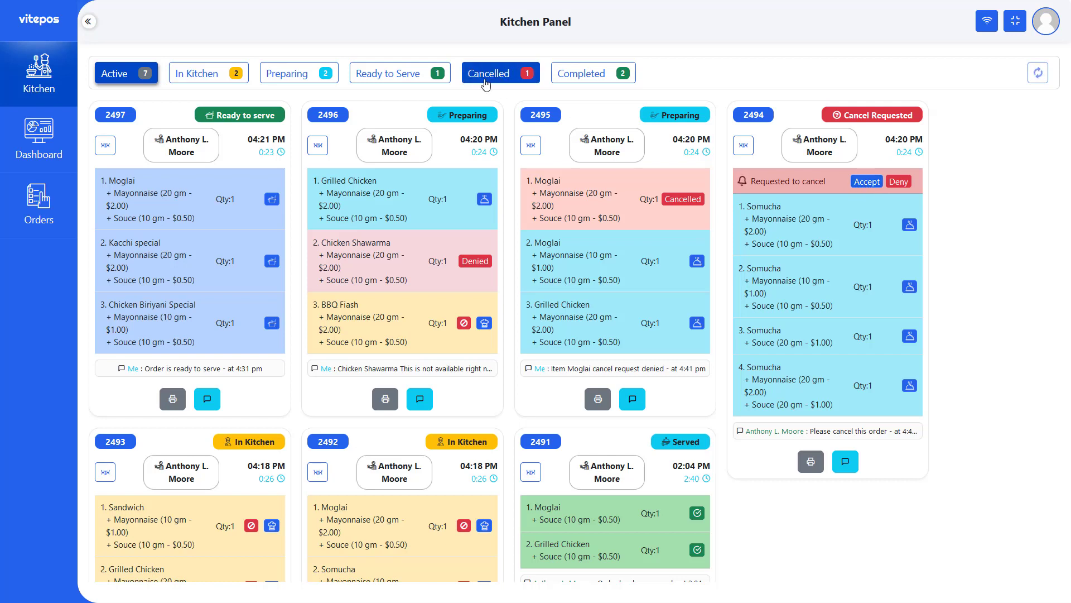
click(899, 182)
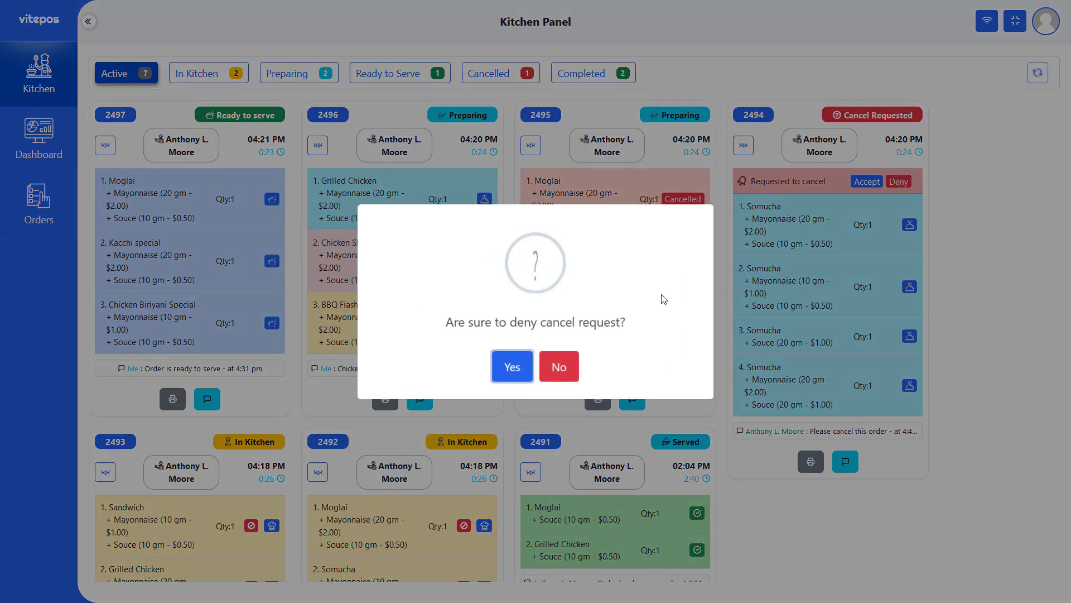
click(519, 367)
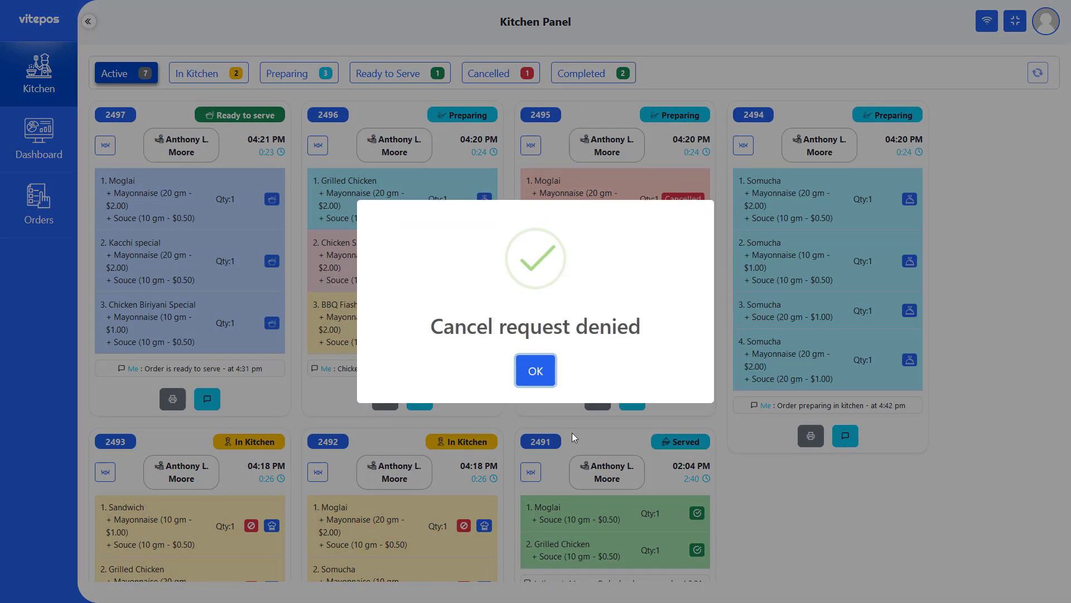
click(537, 369)
- Switch to the Cashier module to bring up the Cashier Panel
double_click(865, 115)
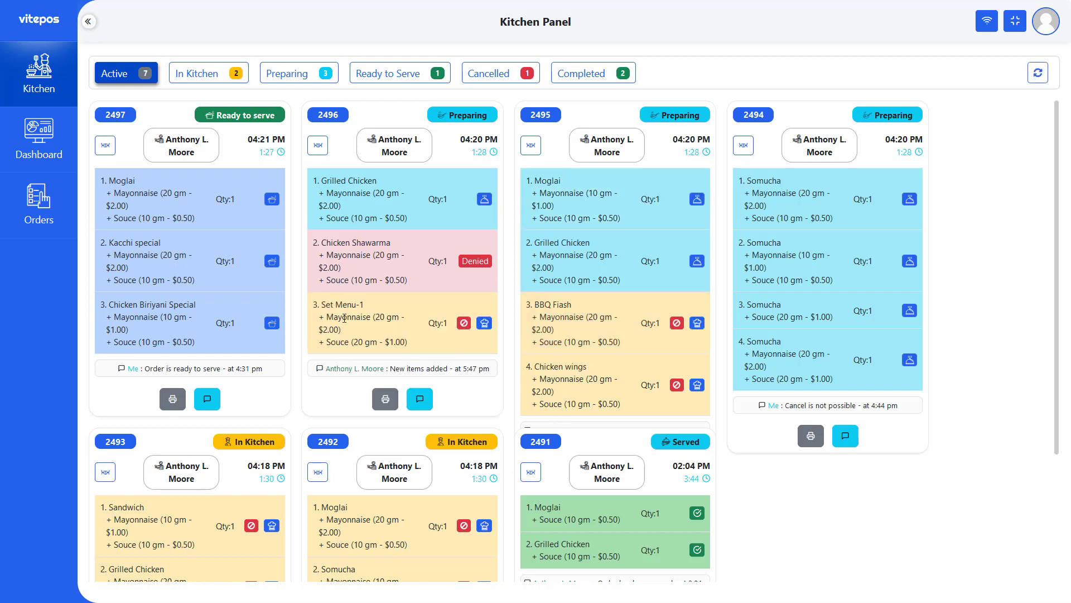
drag(318, 305, 404, 325)
click(374, 301)
click(317, 342)
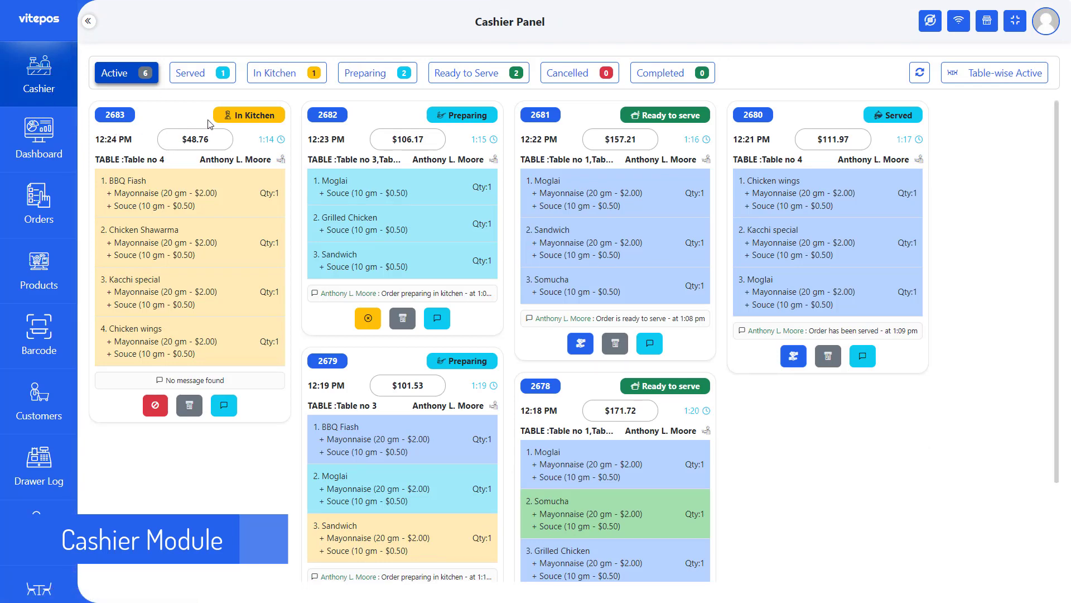
drag(227, 120, 265, 115)
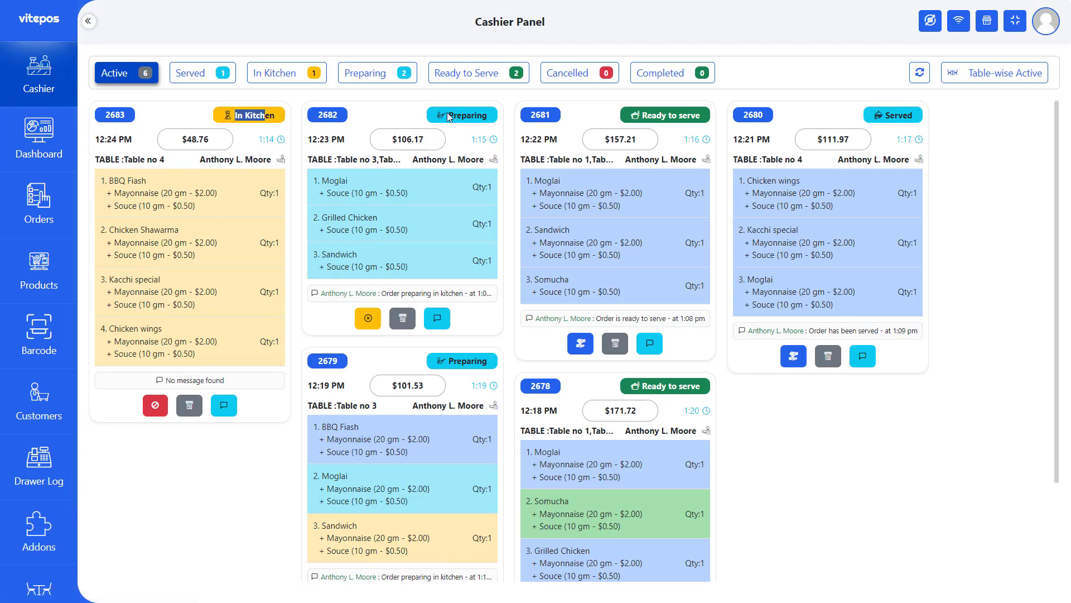
drag(448, 115, 504, 117)
click(659, 119)
drag(644, 118, 698, 119)
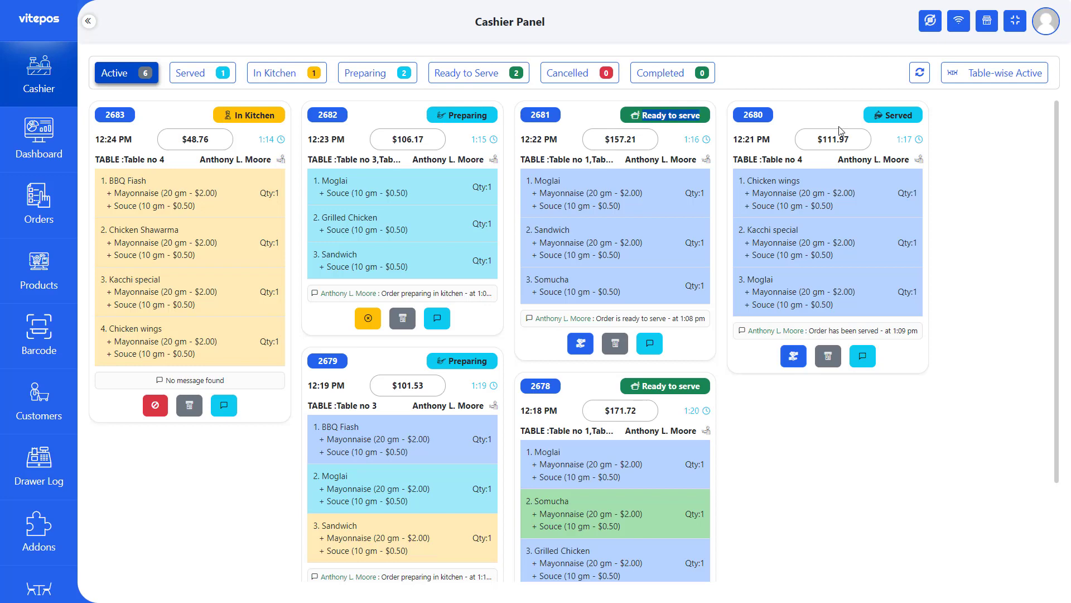
drag(886, 118, 910, 115)
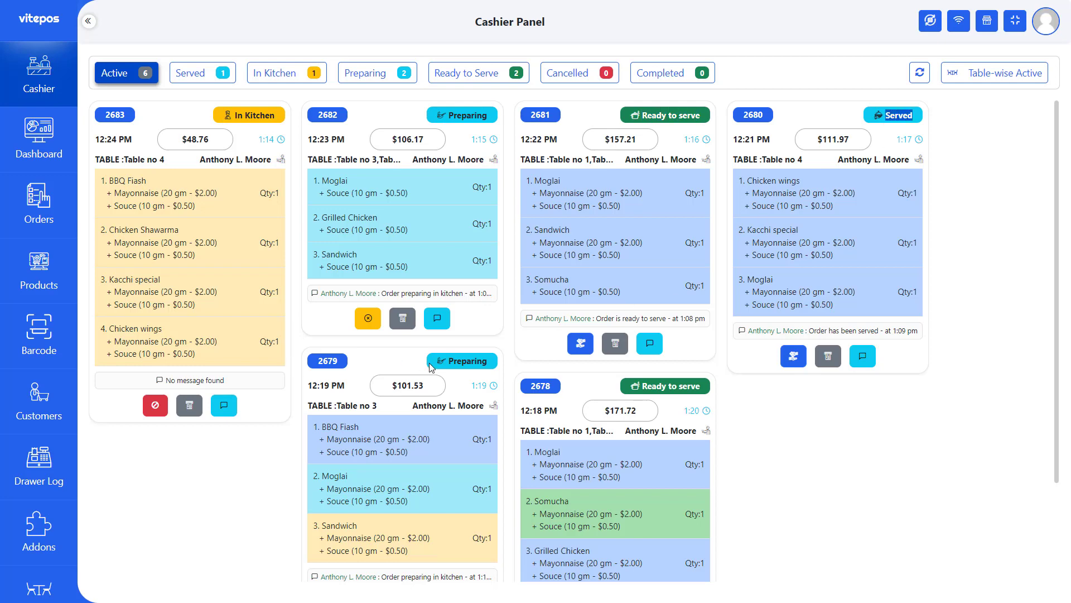
drag(431, 367, 552, 367)
click(749, 400)
click(737, 395)
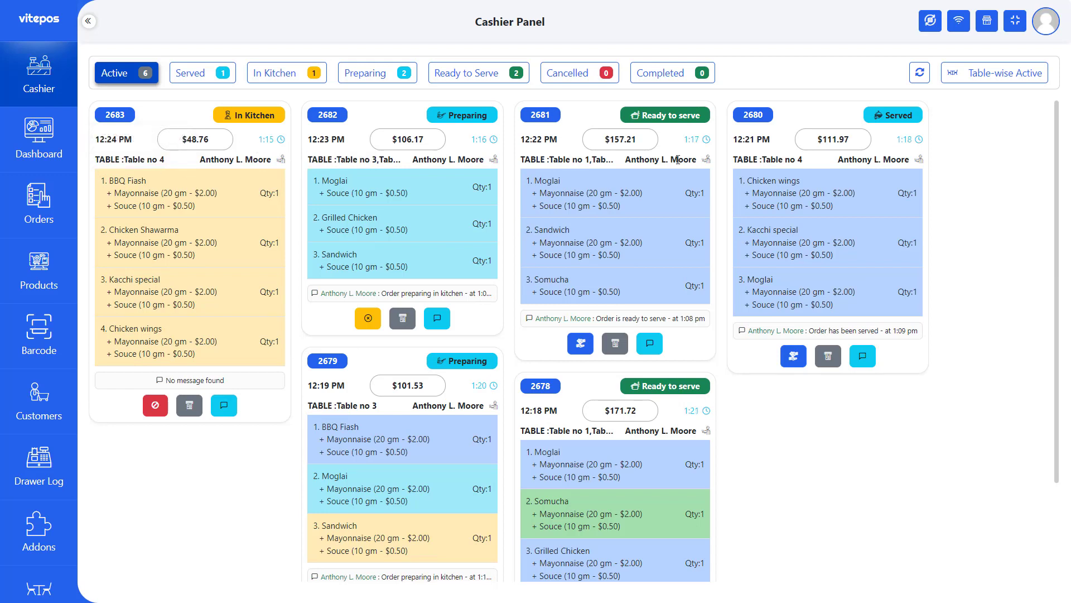
- Check out order 2680 and expand the order summary with totals
click(794, 356)
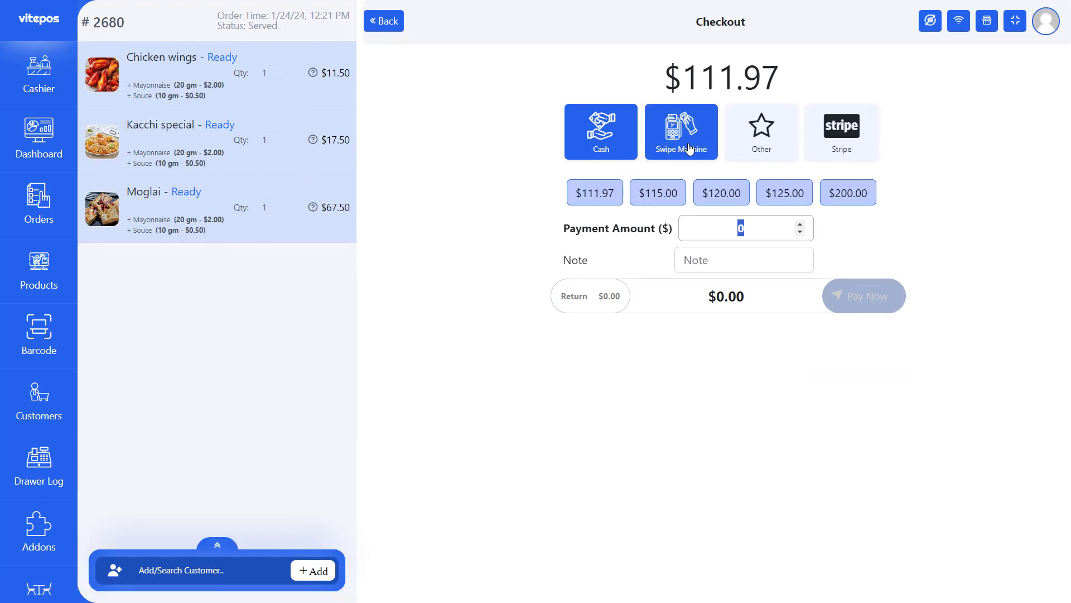
double_click(576, 267)
click(627, 260)
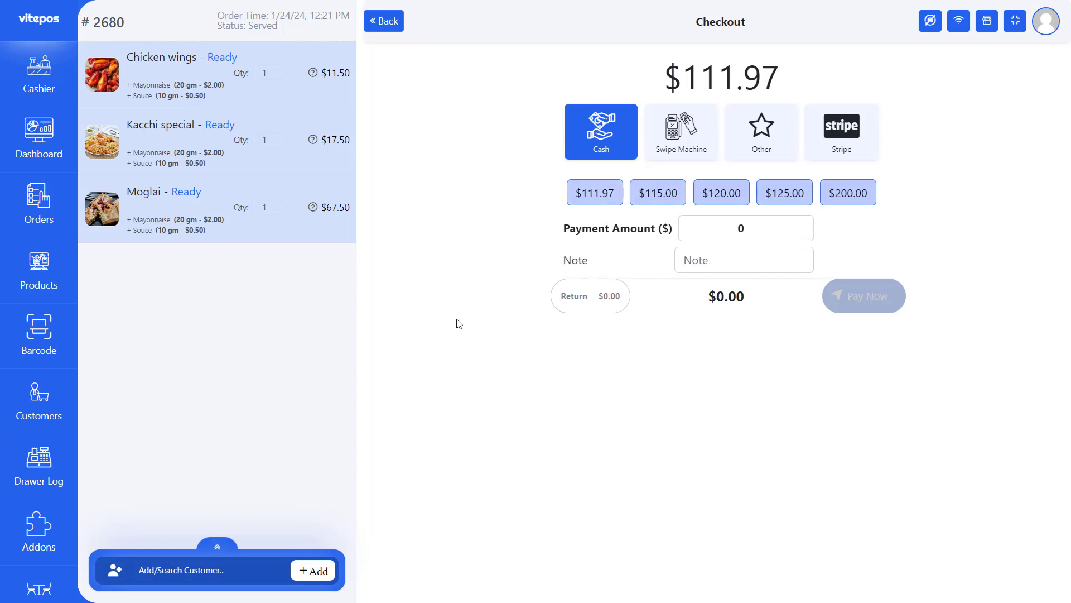
click(219, 543)
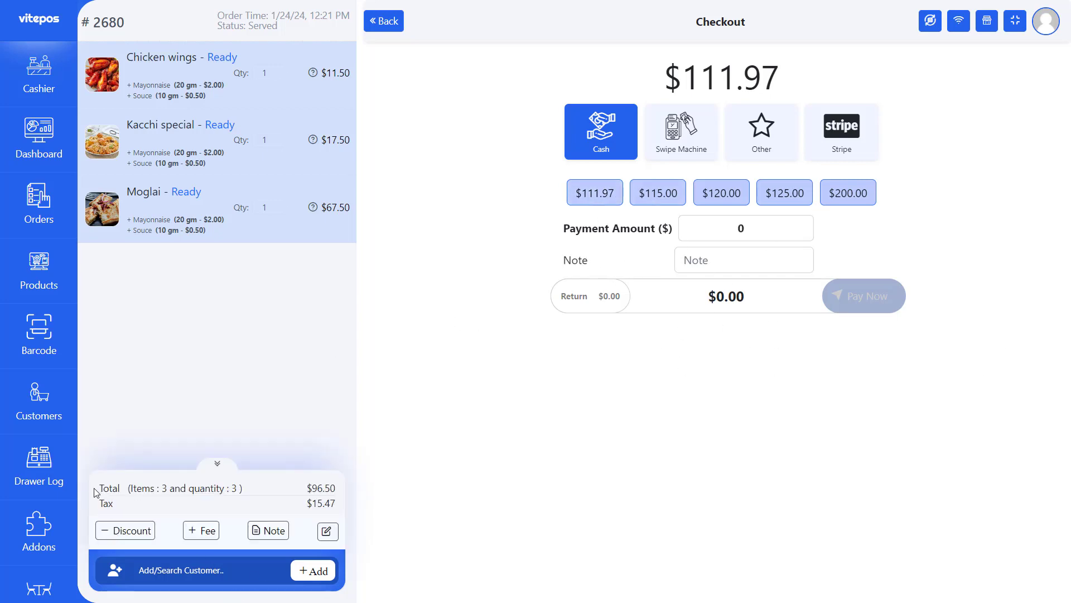
- Apply a 2% discount and a 1% fee to the order
click(131, 533)
click(123, 330)
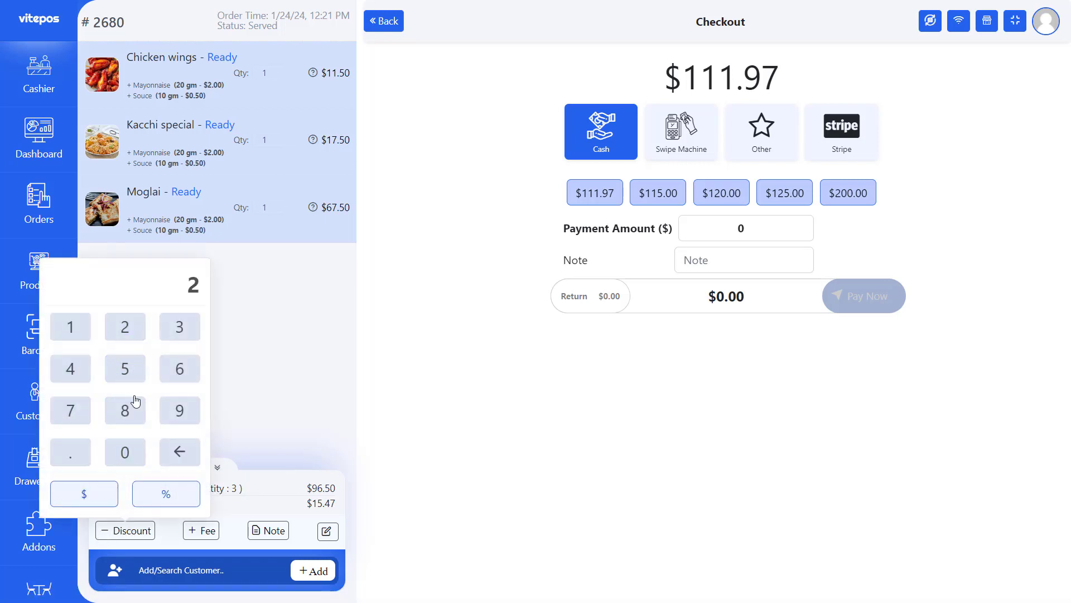
click(164, 493)
click(205, 530)
click(148, 329)
click(242, 493)
- Add a note reading 'Tes bajer' to the order
click(263, 530)
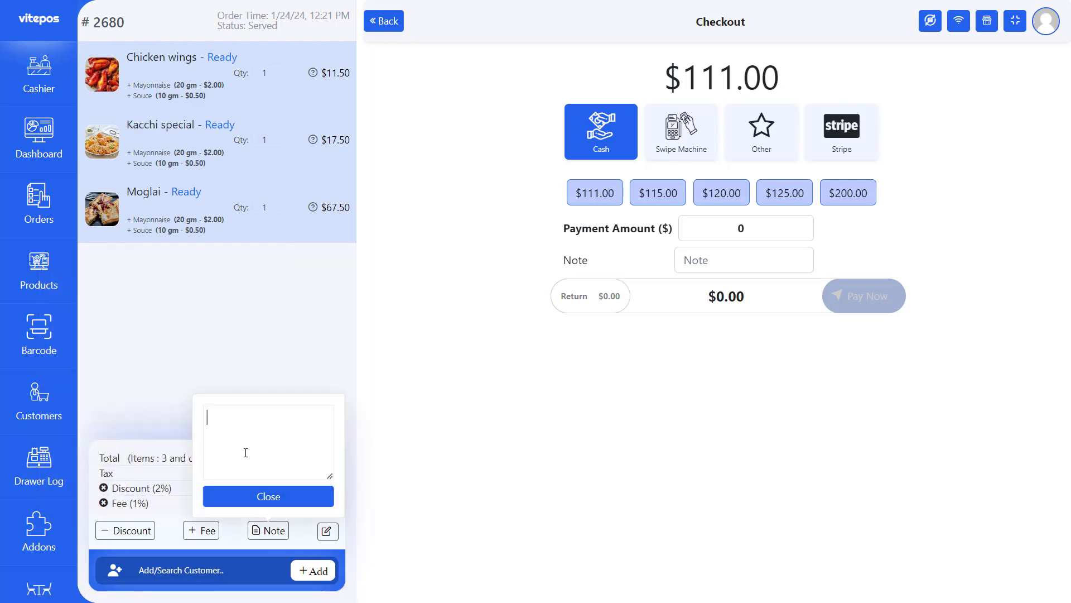
text(Tes)
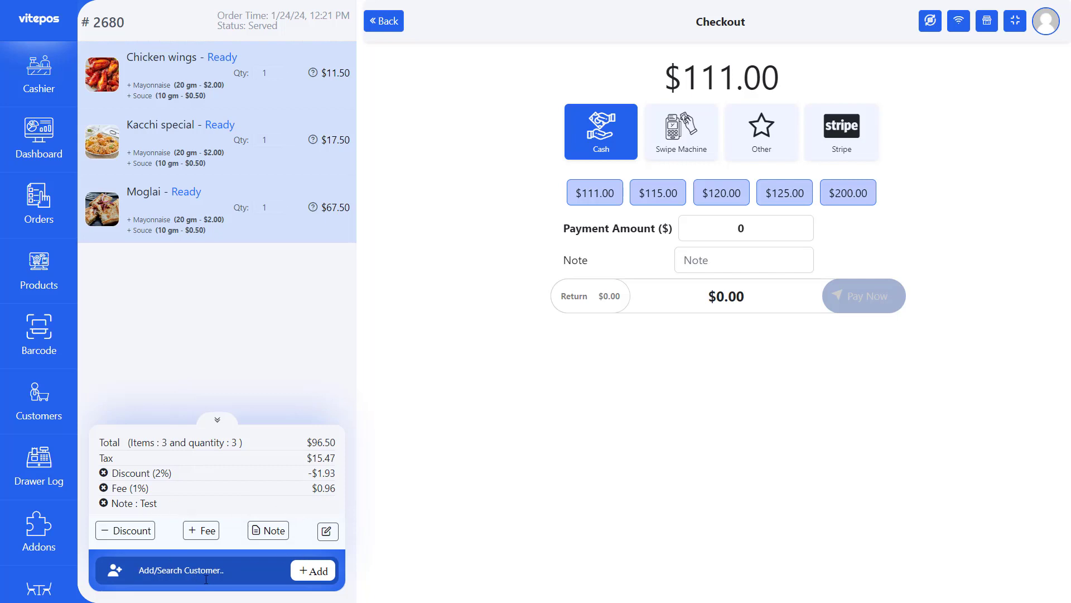
text(bajer)
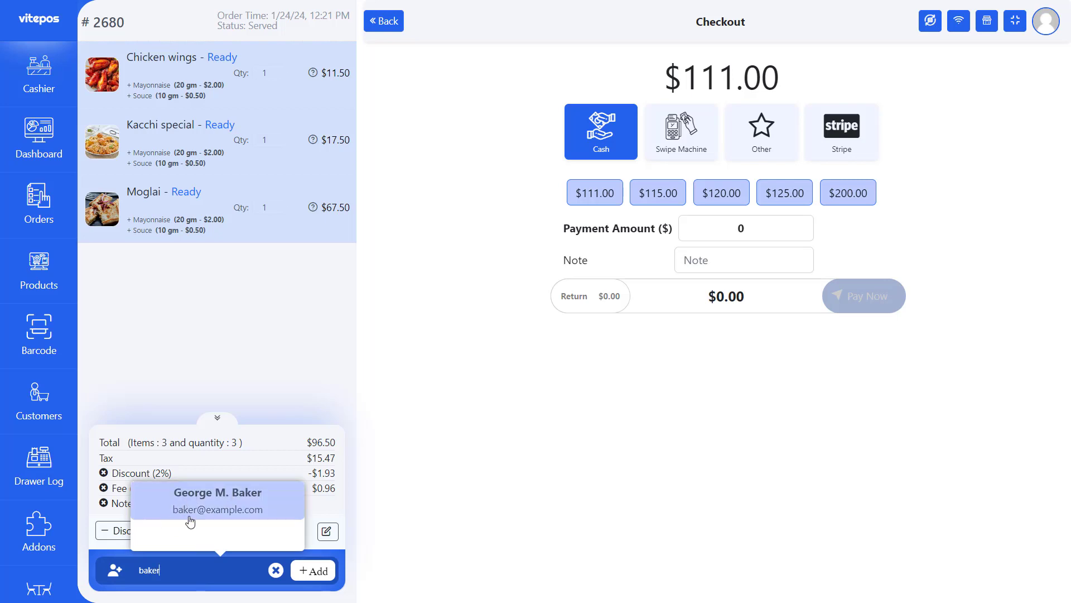
- Close the new-customer form without adding anyone and choose Stripe as payment
click(276, 570)
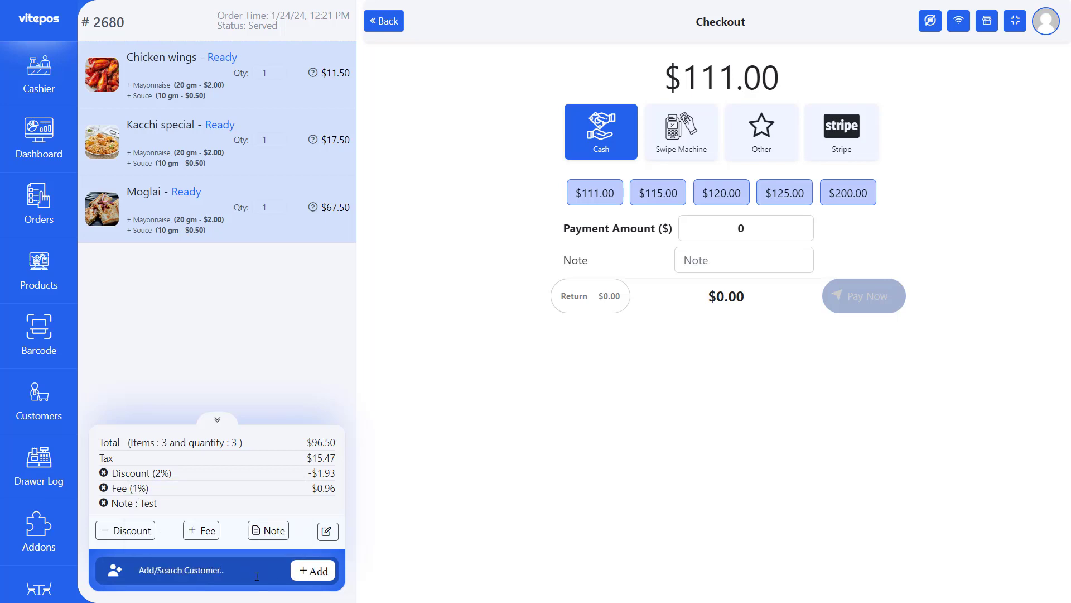
click(313, 571)
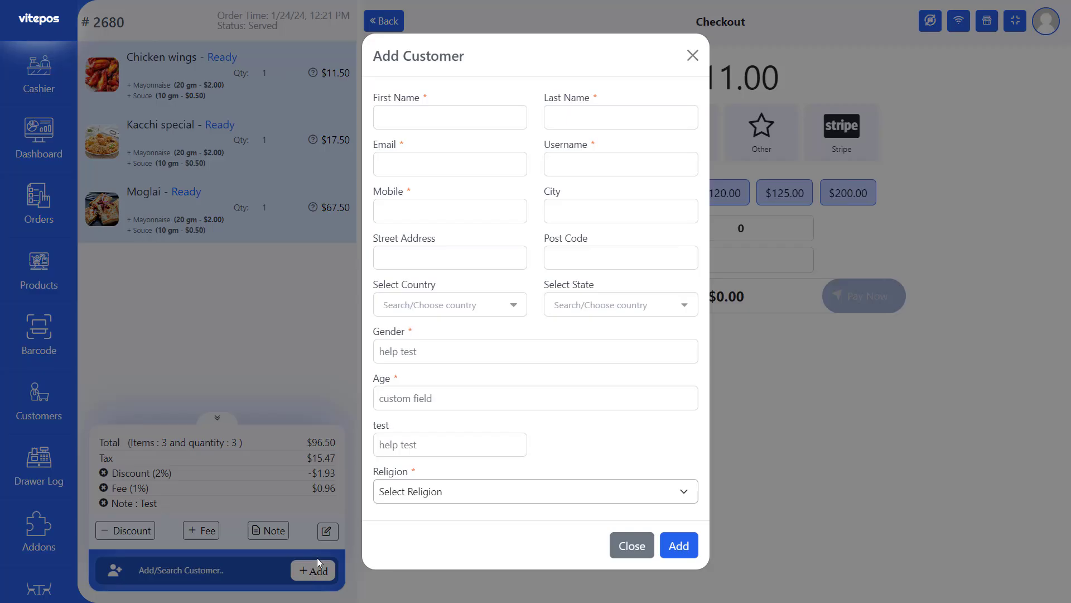
click(635, 552)
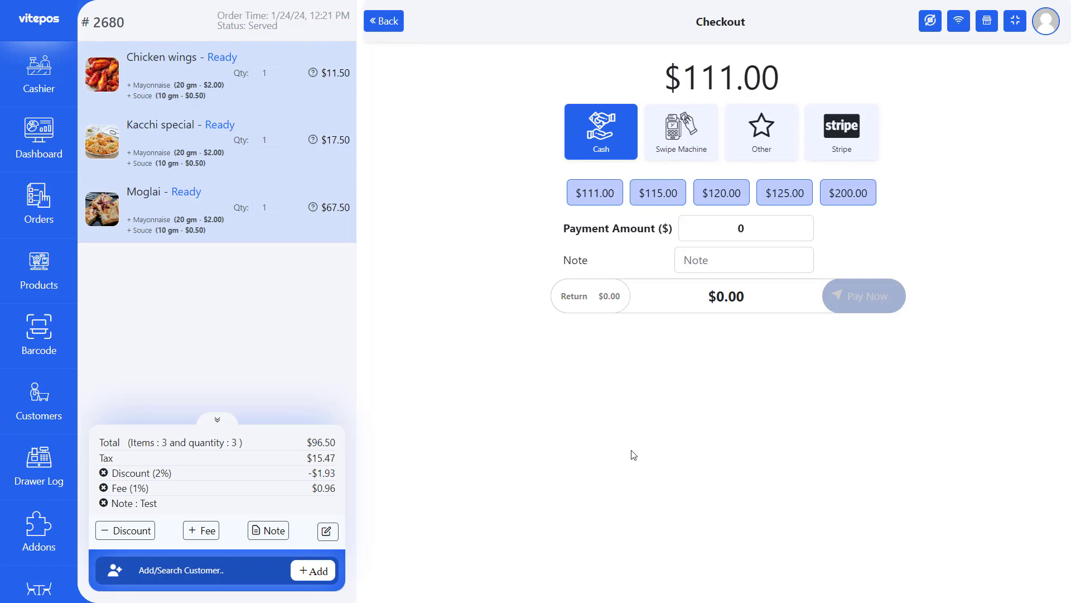
click(842, 129)
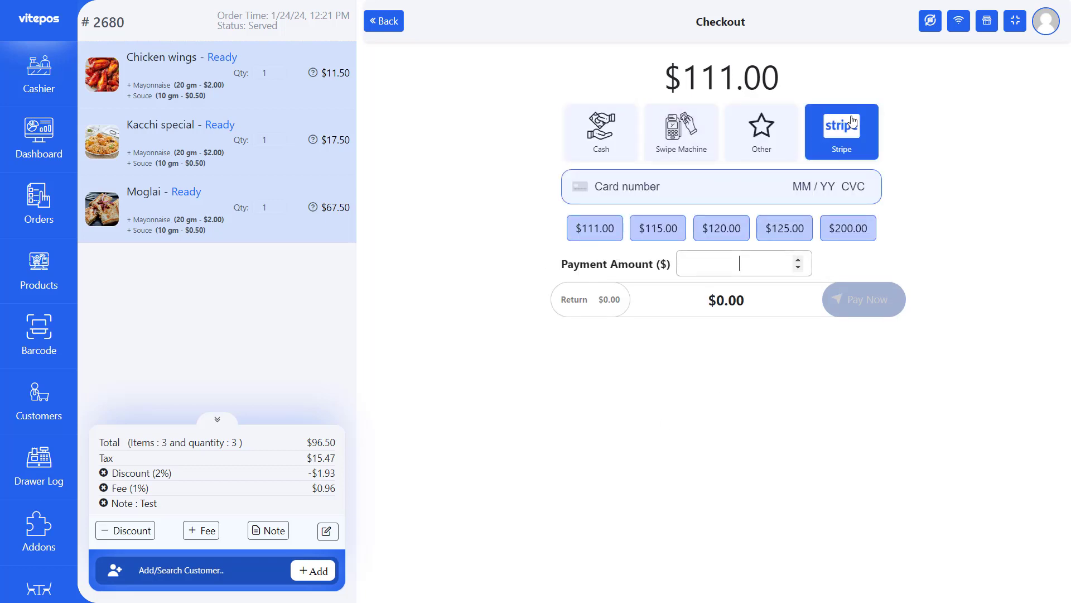
click(636, 185)
text(4242 4242 4242 424)
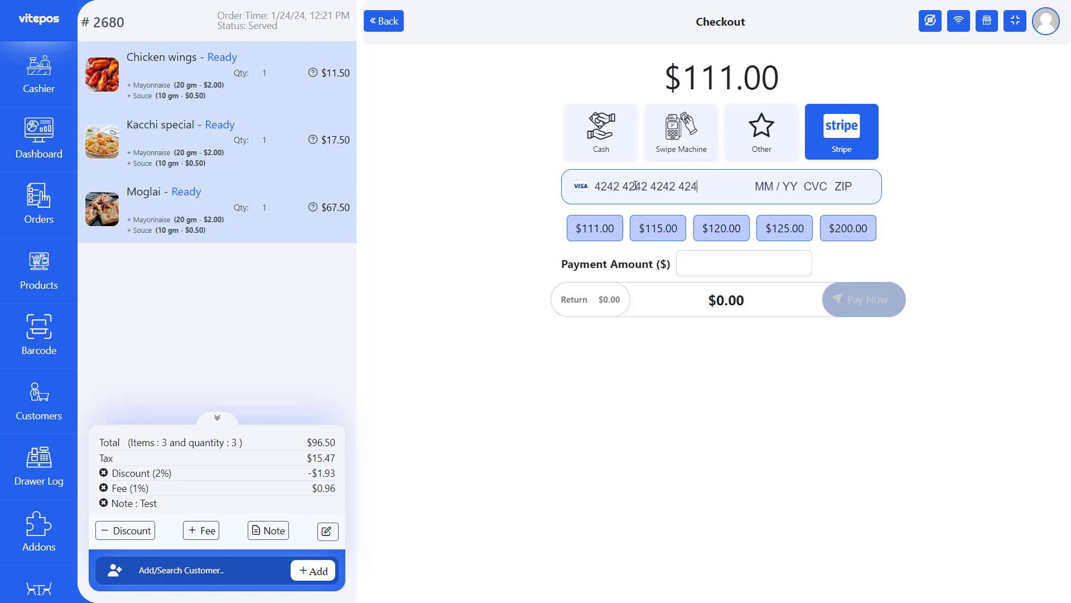
text(2 04 / 24 242 42424)
click(576, 218)
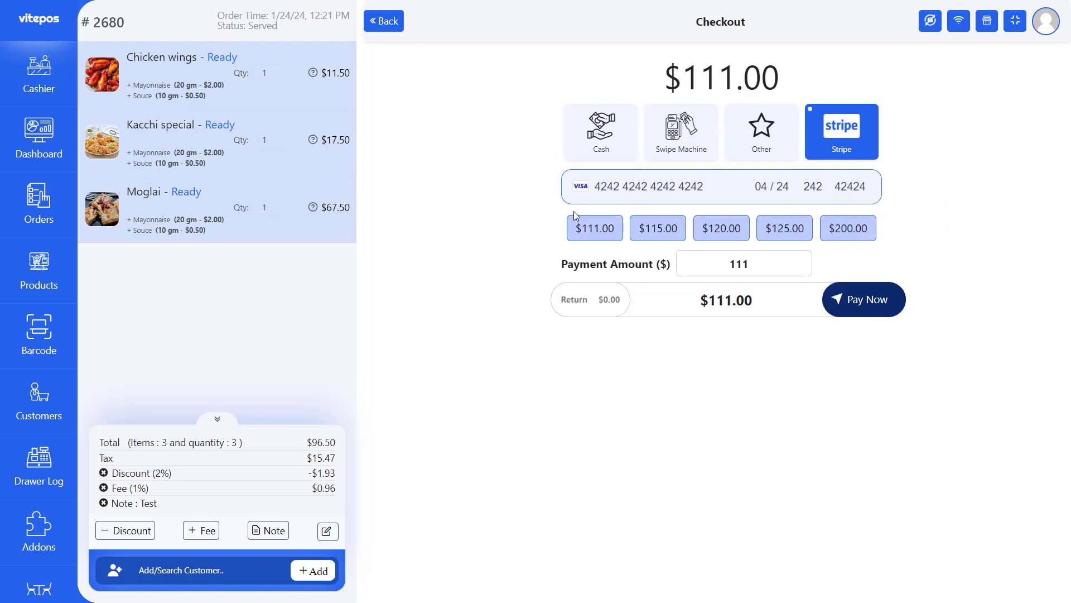
click(862, 301)
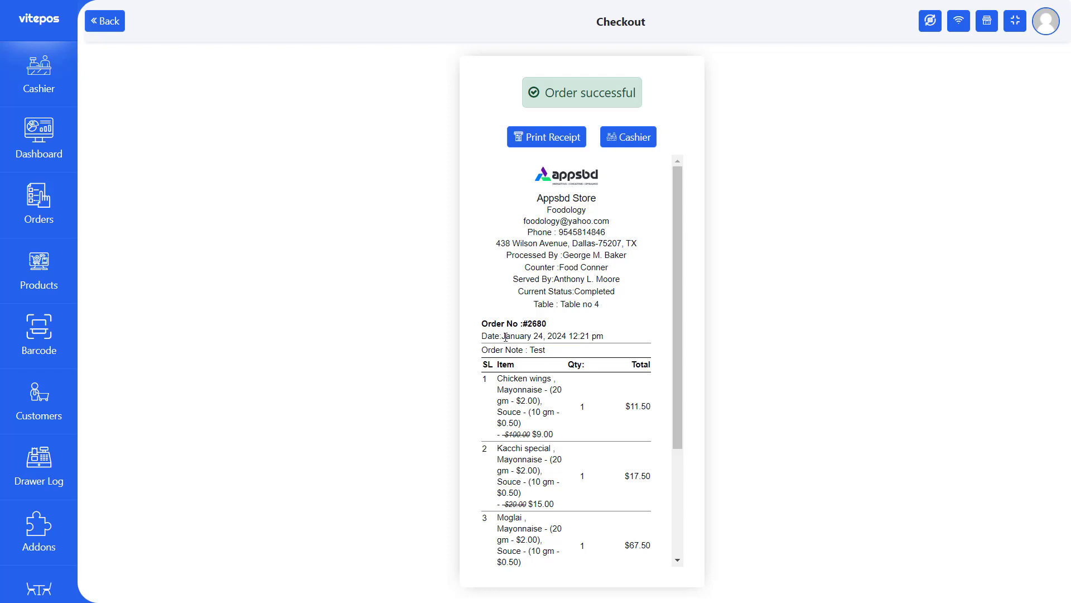
- Review the receipt, then return to the cashier order board
scroll(506, 337, down, 3)
drag(597, 449, 649, 518)
scroll(498, 333, up, 3)
drag(482, 349, 555, 356)
click(557, 412)
scroll(558, 427, down, 3)
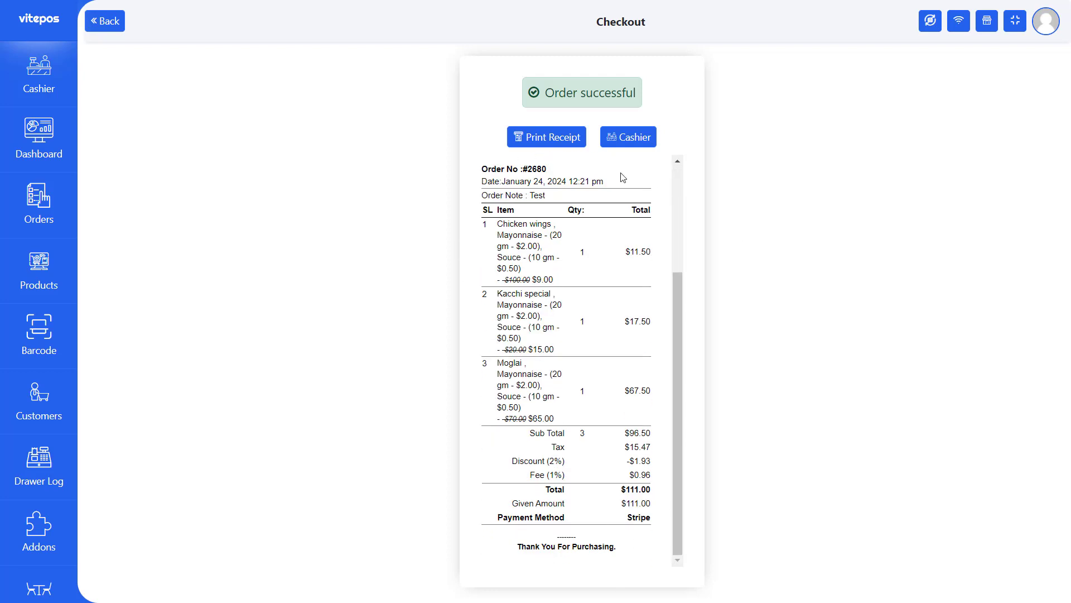
scroll(623, 177, up, 5)
click(628, 138)
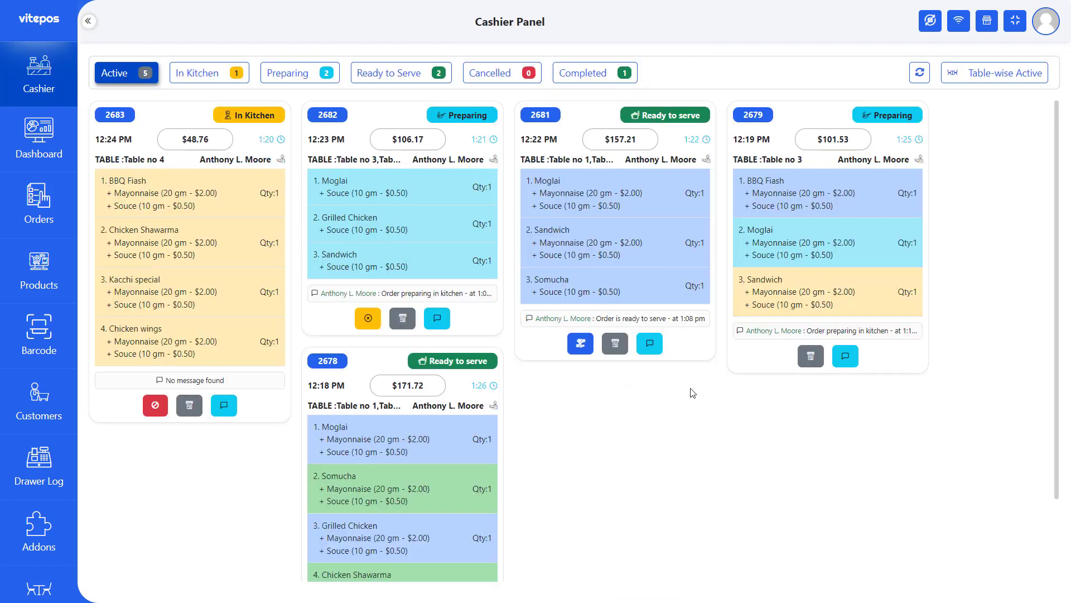
- Deny order 2683 with confirmation and check it appears under Cancelled orders
click(586, 73)
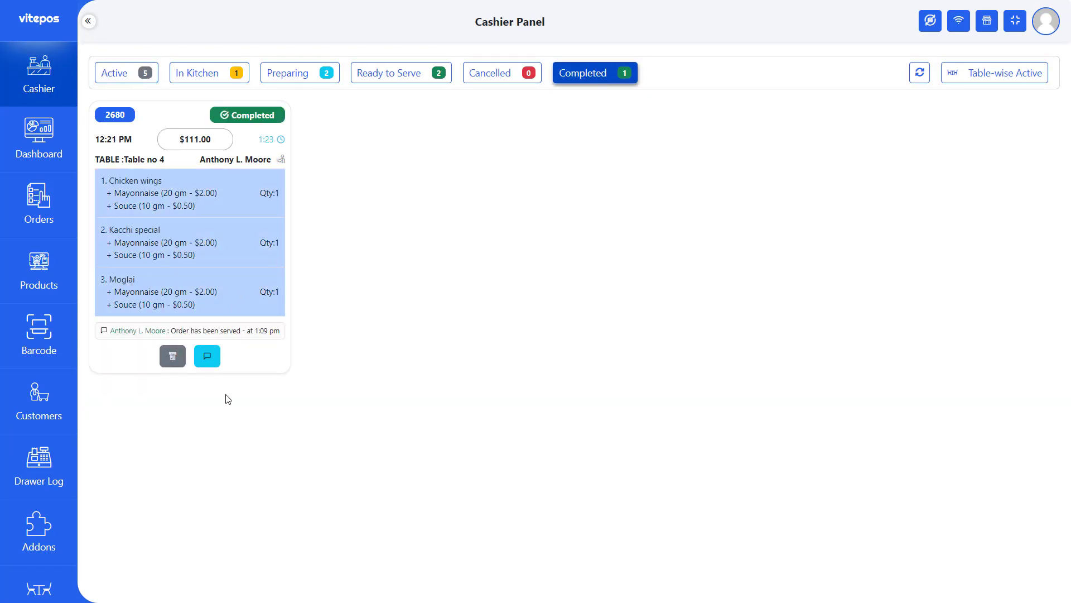
click(111, 73)
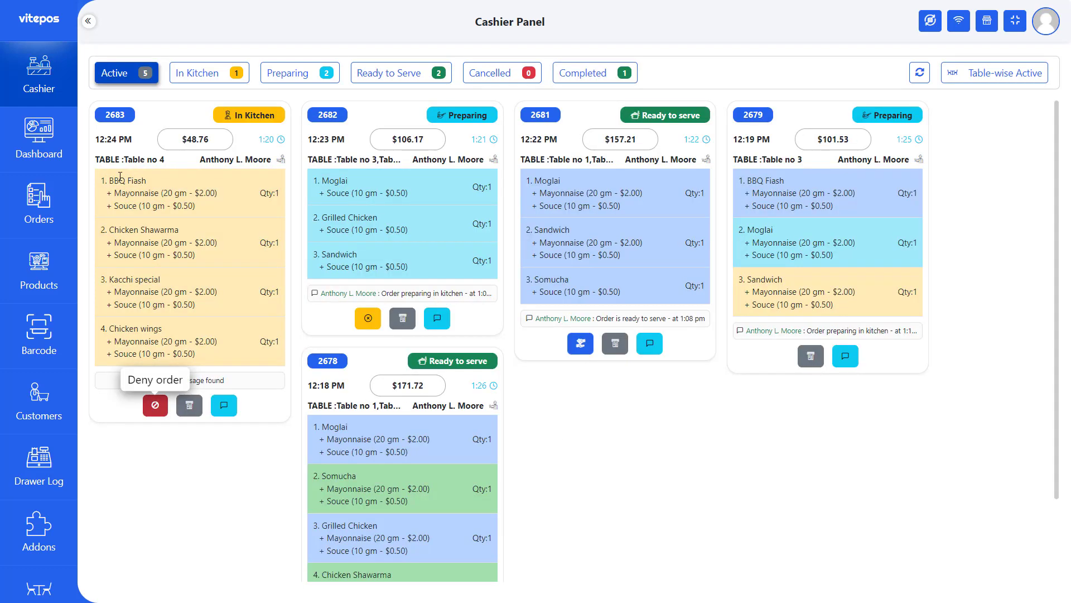
click(156, 405)
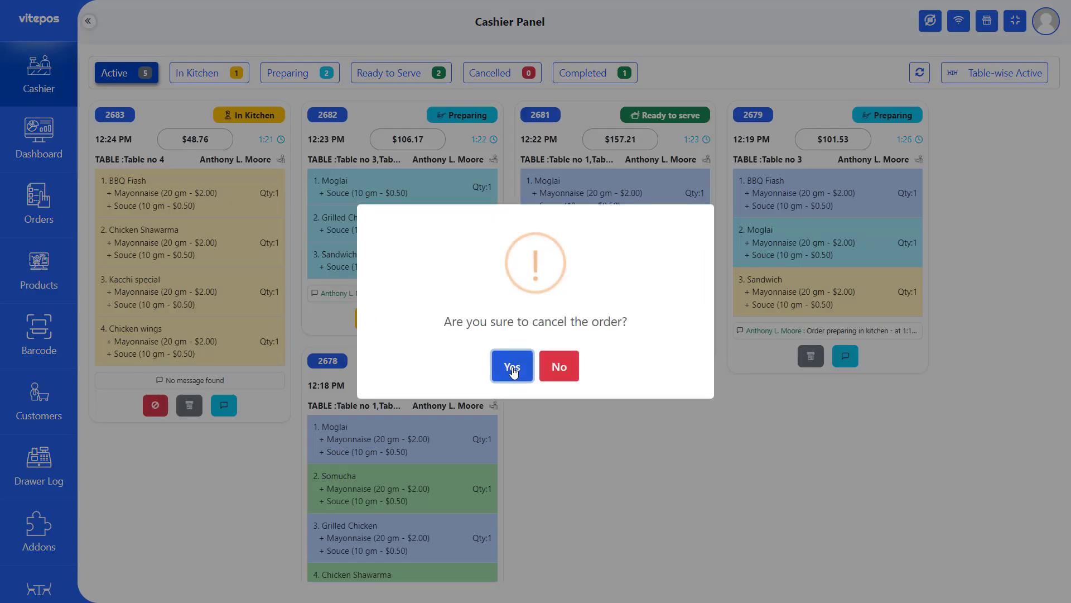
click(511, 366)
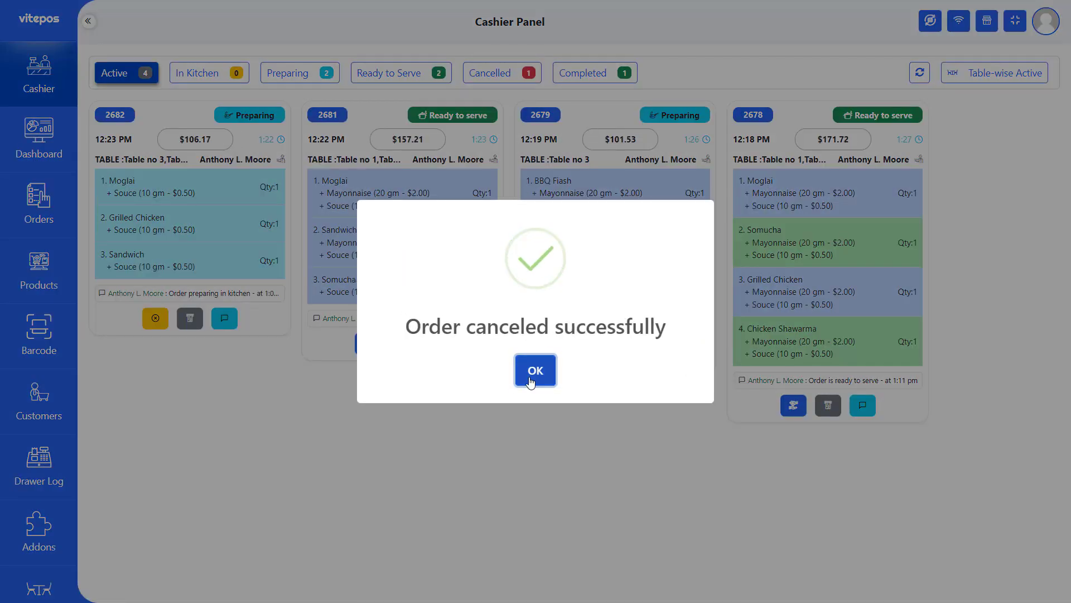
click(530, 372)
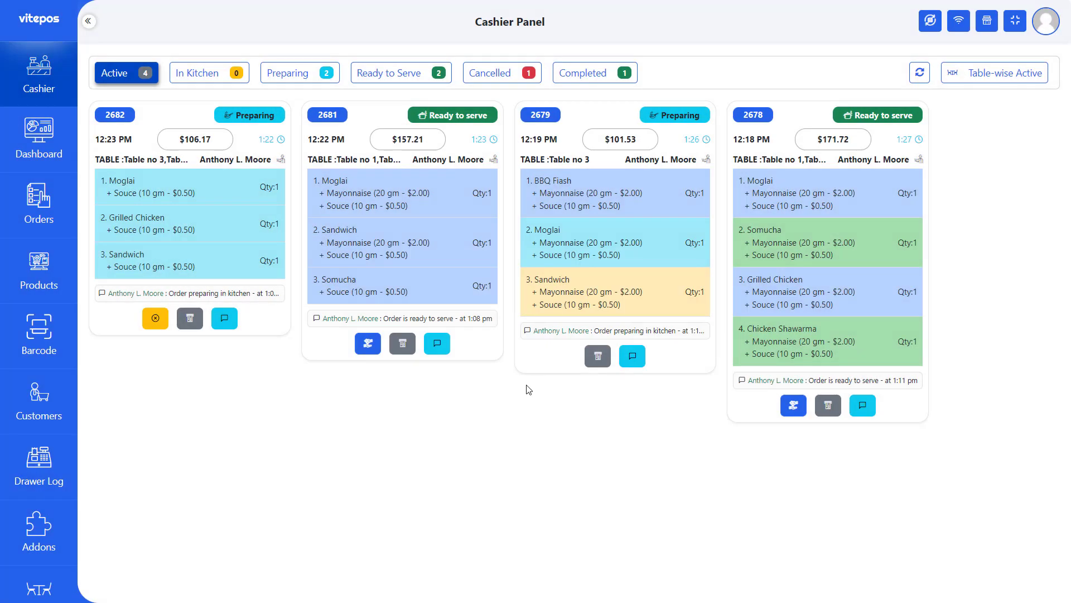
click(491, 73)
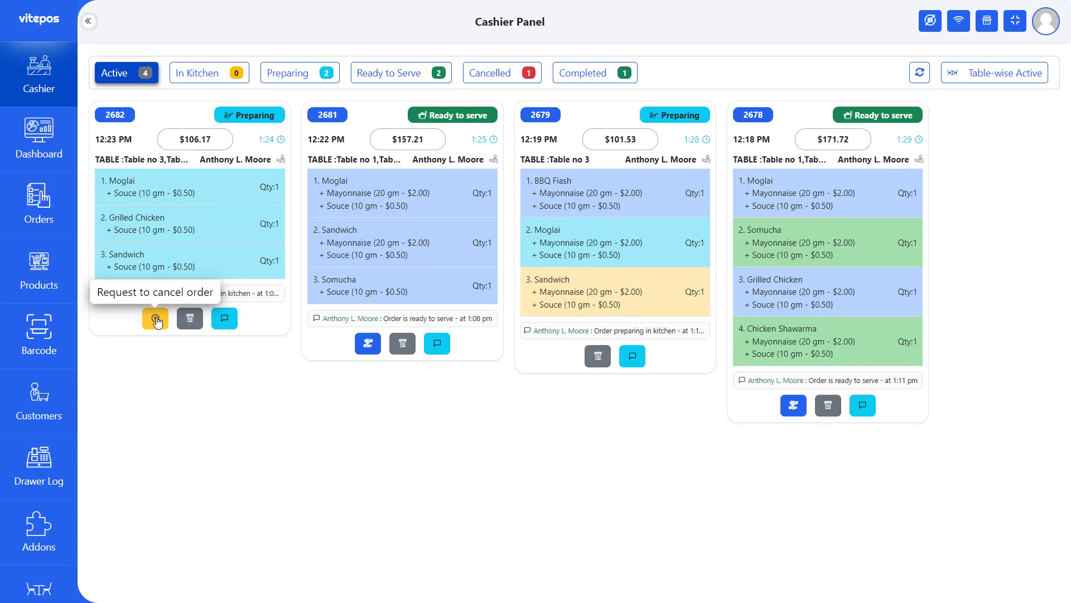
- Request cancellation of order 2682 with confirmation, then view active orders by table
click(156, 319)
click(510, 366)
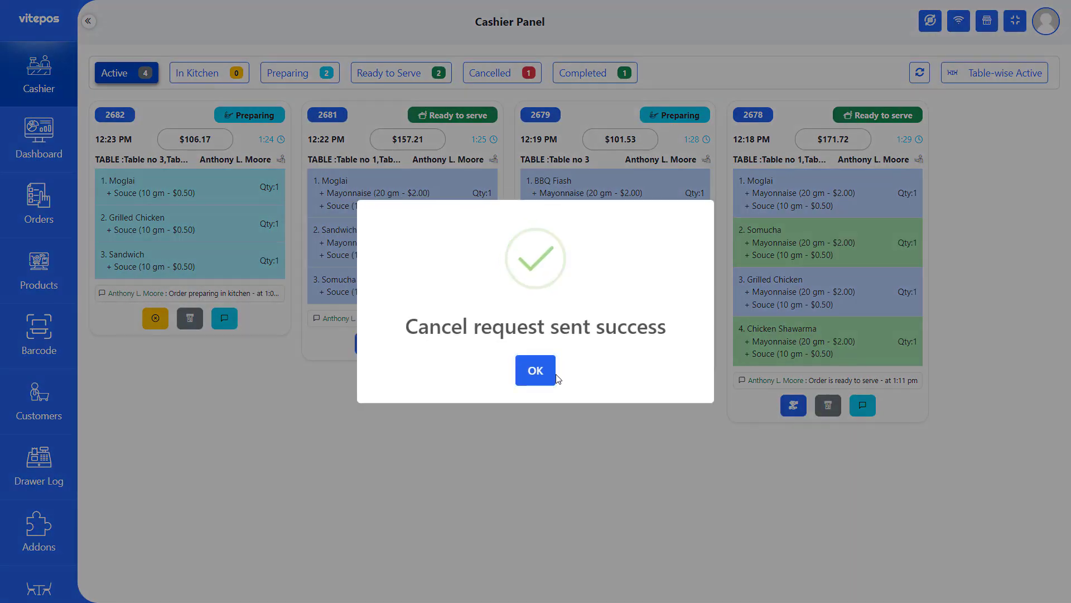
click(554, 377)
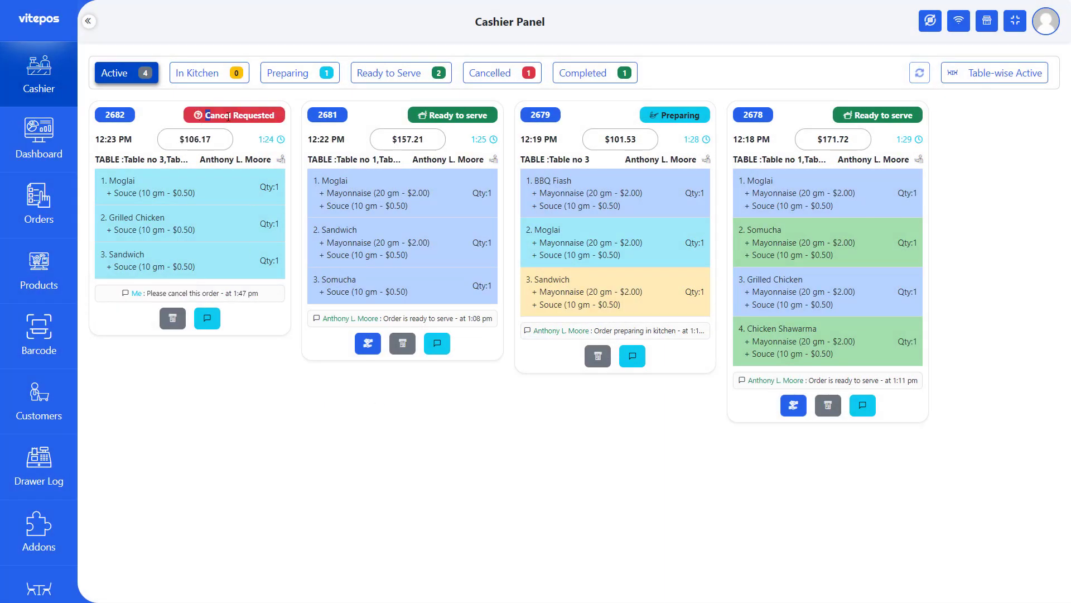
drag(205, 117, 278, 118)
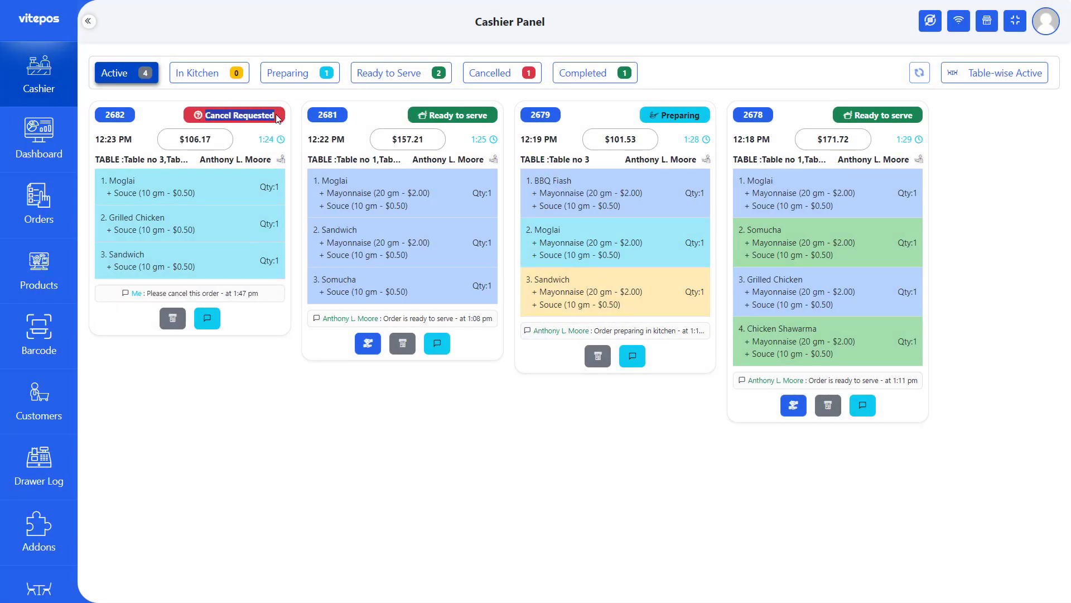
click(191, 402)
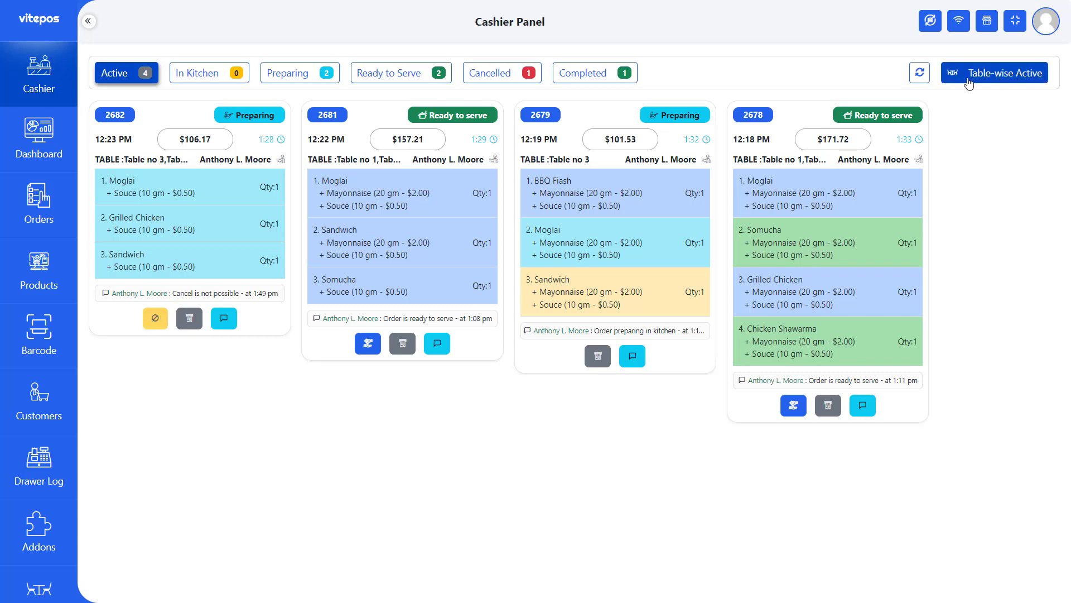
click(994, 79)
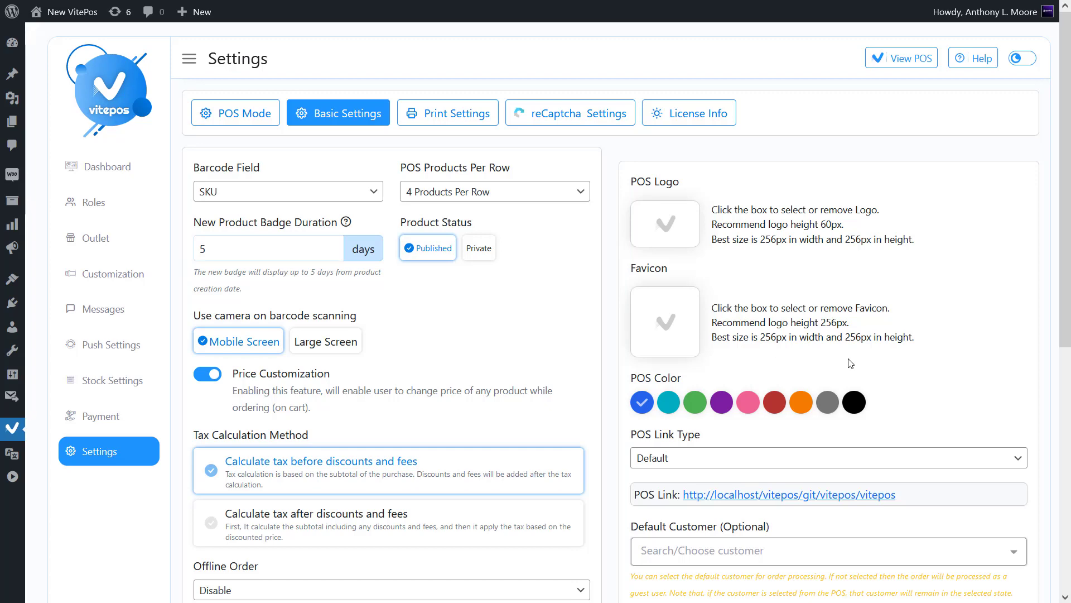
- Switch on Enable RTL, save the Basic Settings, and launch View POS
scroll(782, 379, down, 7)
scroll(804, 383, up, 1)
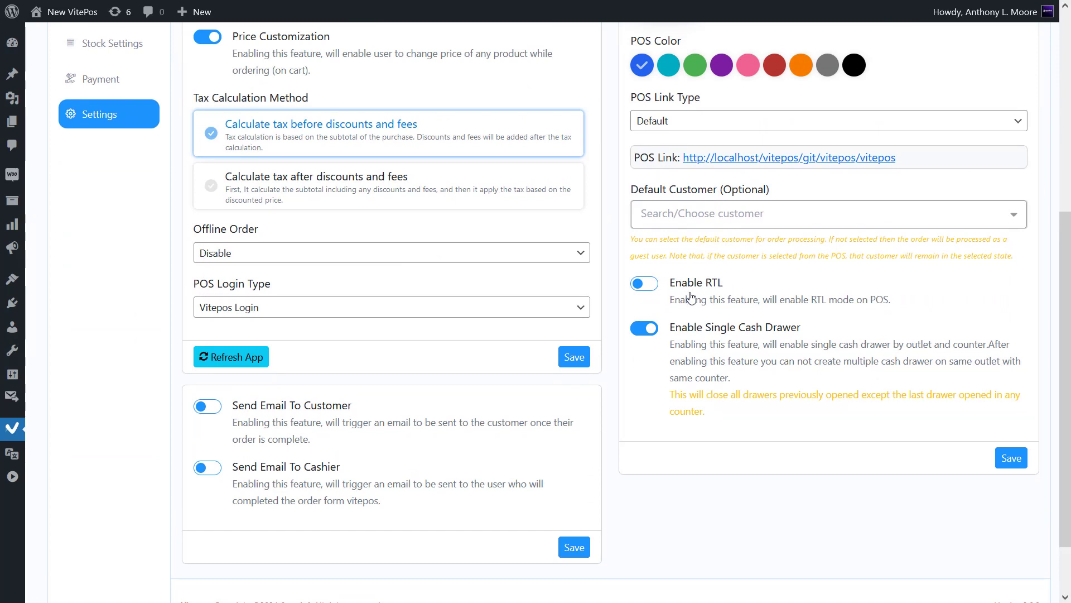
click(645, 284)
click(1018, 466)
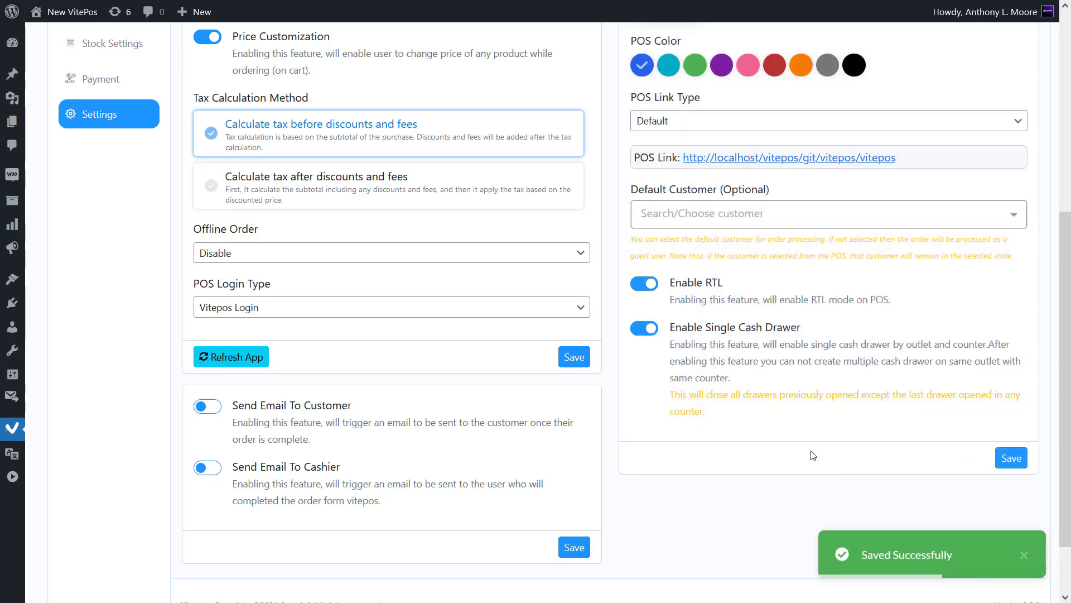
scroll(813, 455, up, 6)
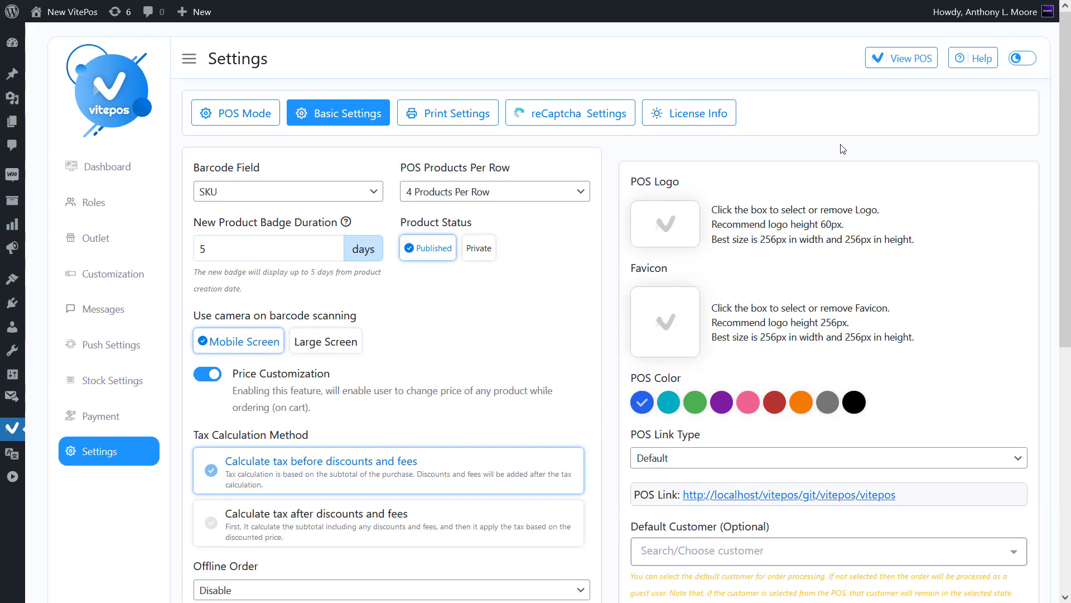
click(901, 61)
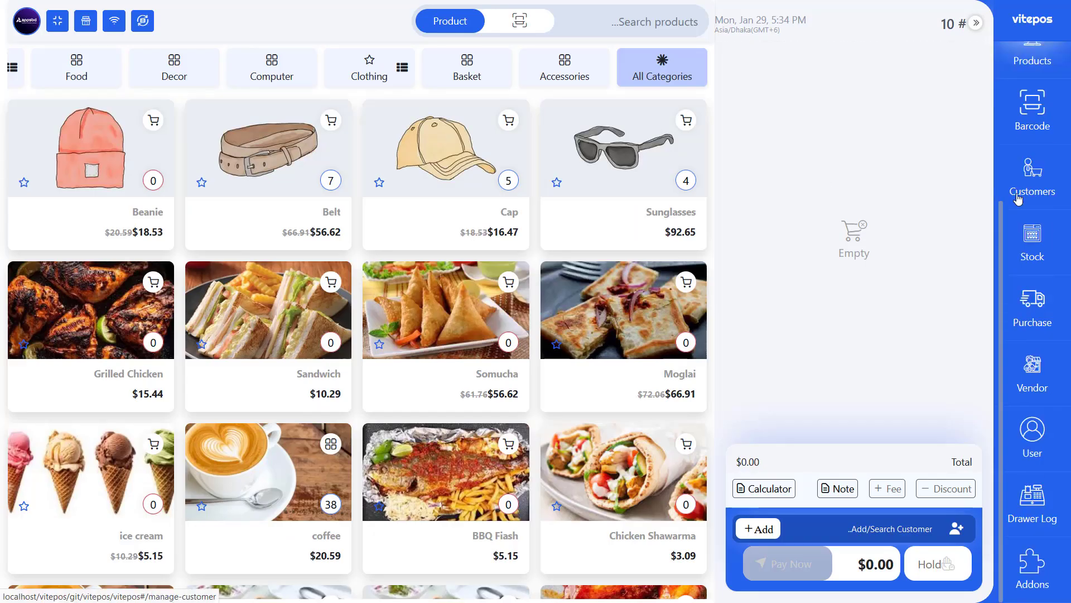
- Browse the right-to-left Dashboard, Orders, Products, Barcode and Customers pages
scroll(1019, 198, up, 4)
click(1043, 162)
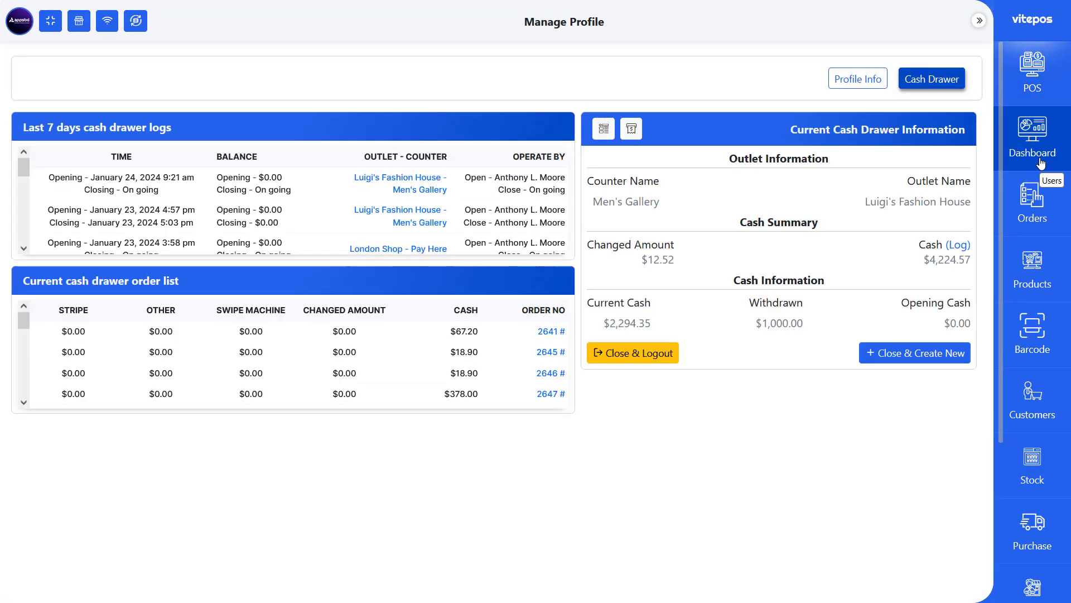
click(1043, 210)
click(1041, 282)
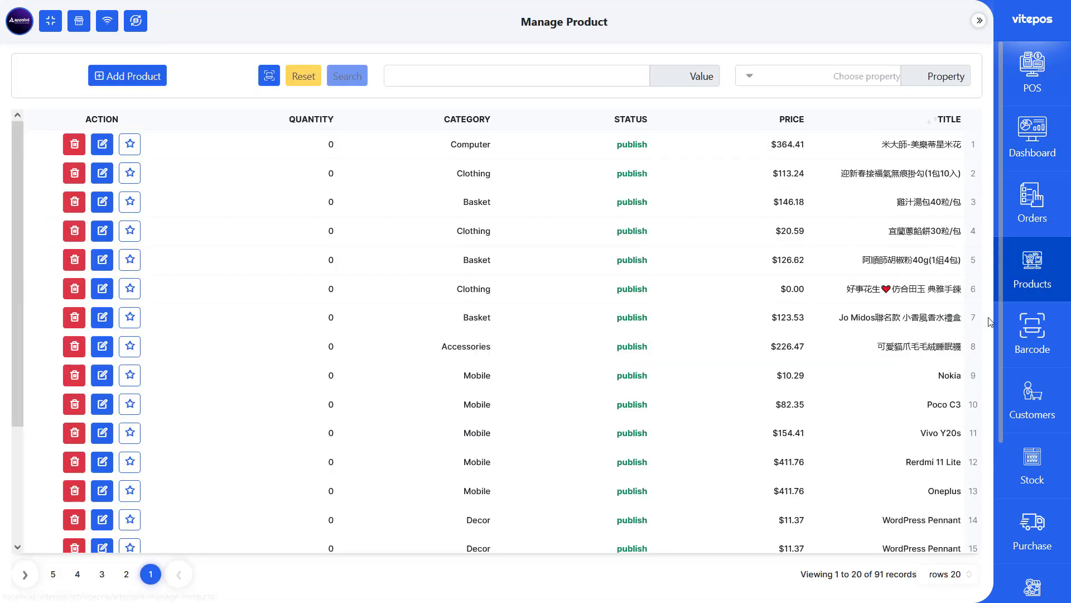
click(1032, 352)
click(1023, 375)
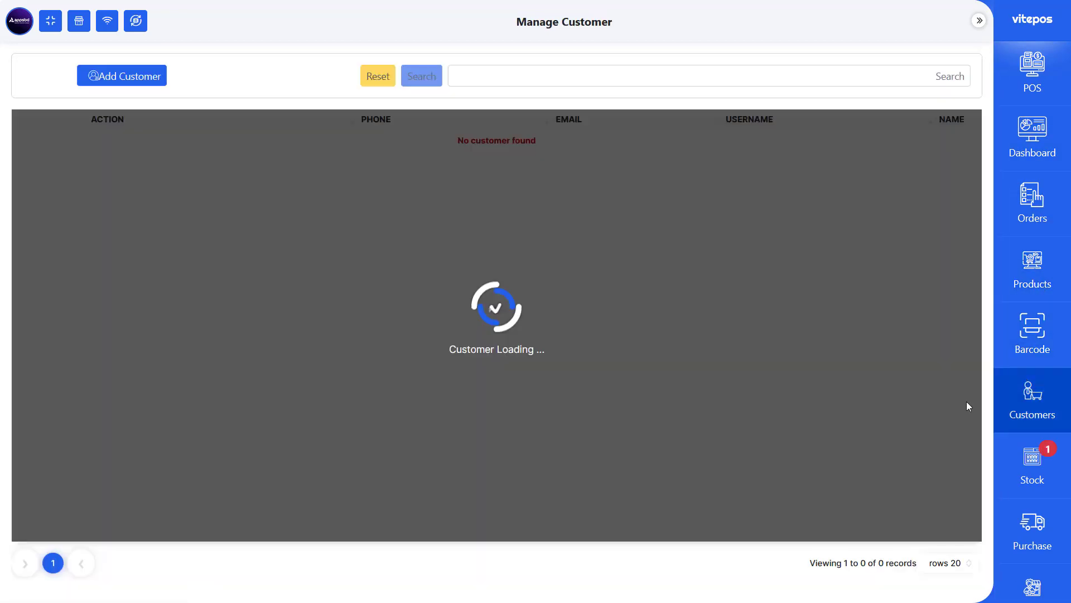
scroll(1032, 363, down, 4)
scroll(1059, 158, up, 4)
- Sell Sunglasses, Cap and Belt, paying cash with $170.00 tendered
click(1039, 81)
click(620, 159)
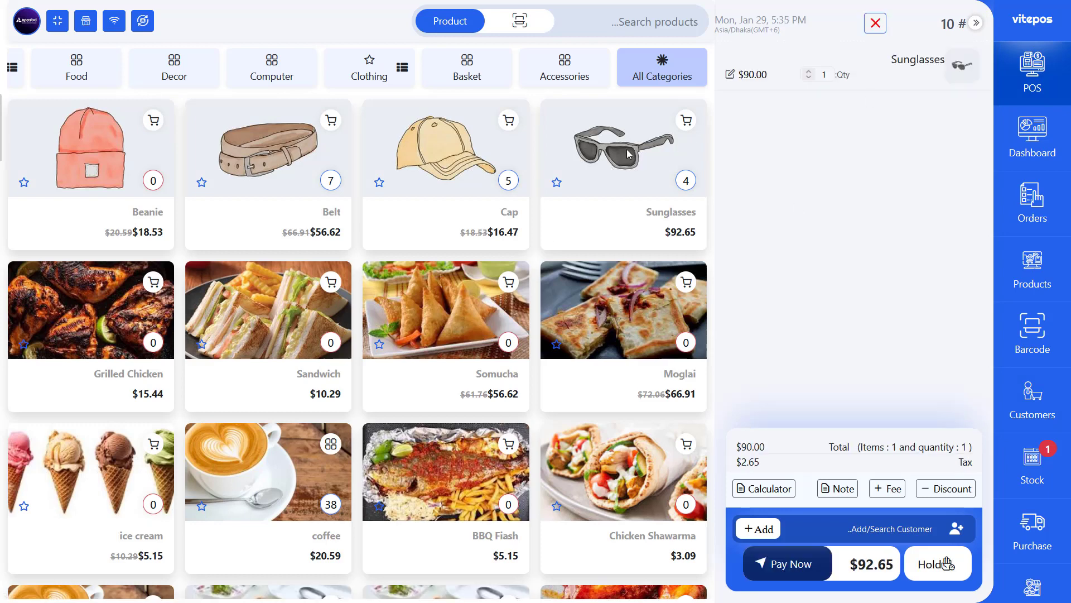
click(472, 161)
click(313, 167)
click(730, 74)
click(815, 153)
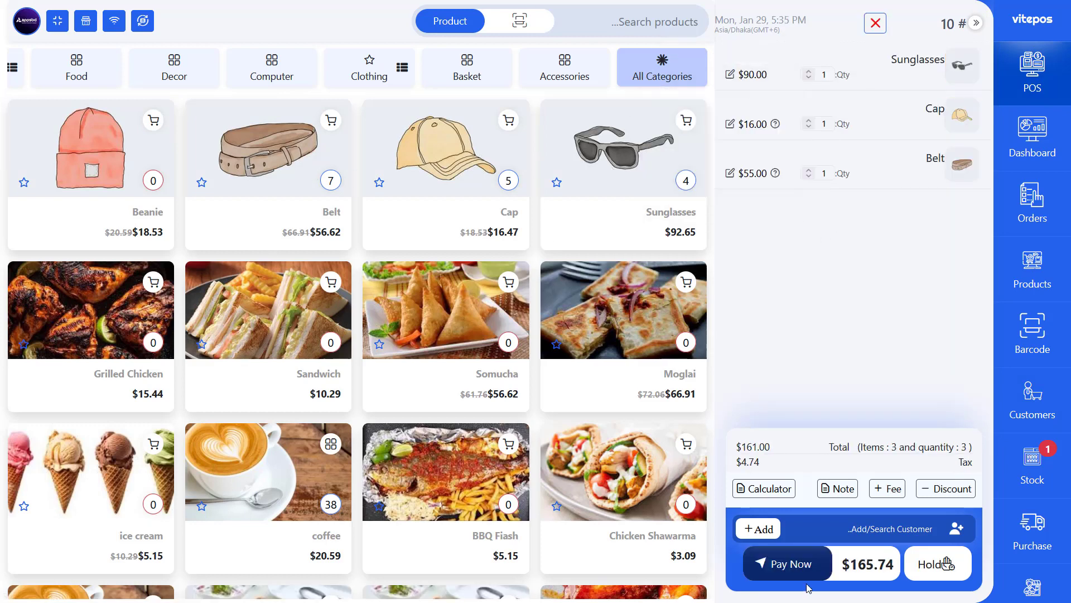
click(773, 565)
click(428, 192)
click(237, 296)
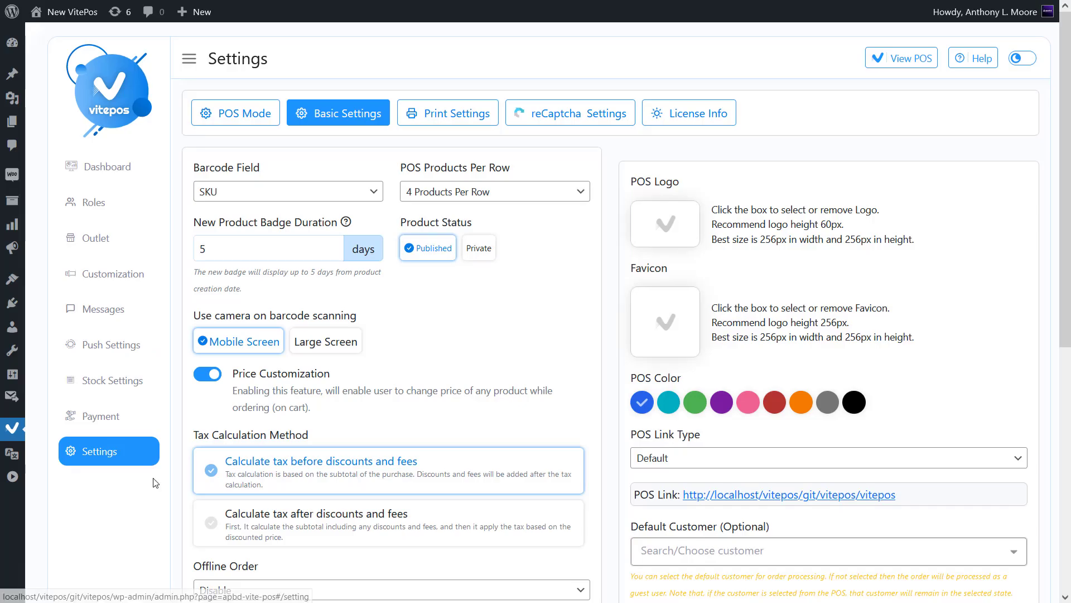
- Set the WordPress Site Language to العربية (Arabic) in General Settings and save
mouse_move(13, 374)
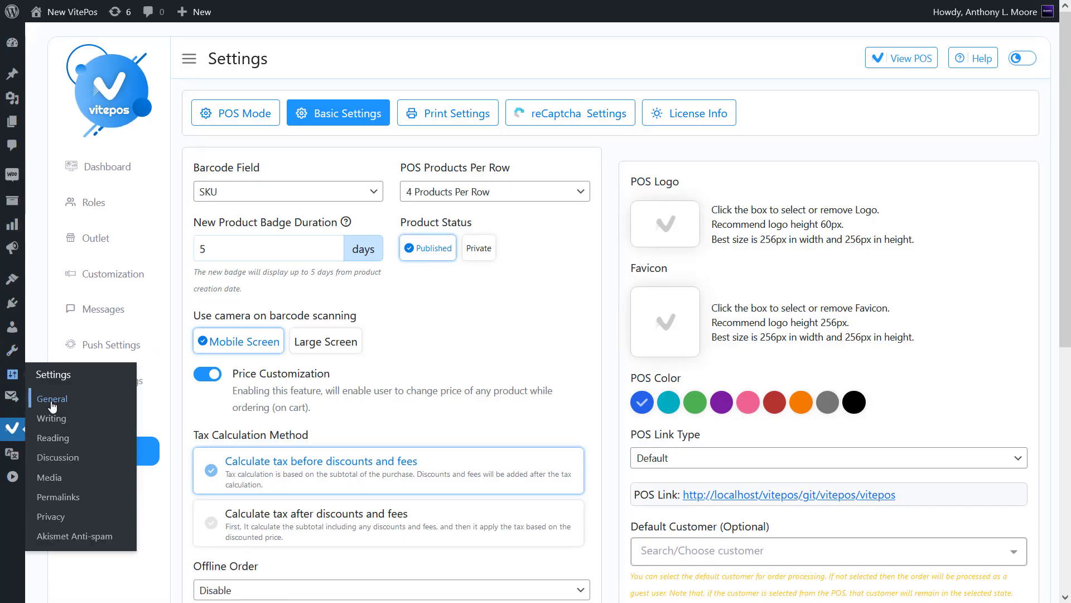
click(104, 400)
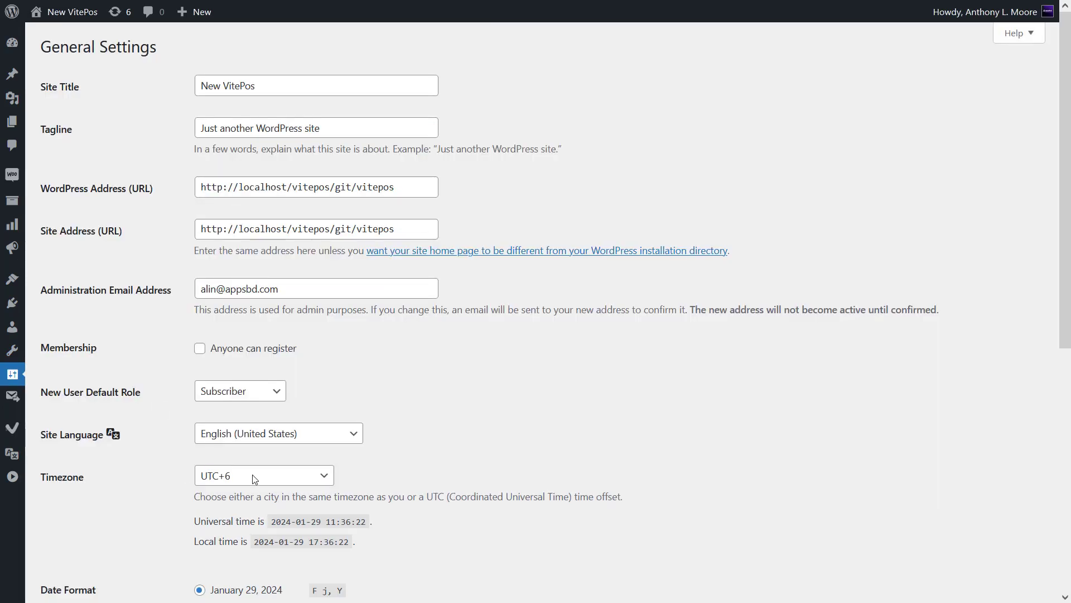
scroll(263, 363, down, 1)
click(262, 360)
click(237, 53)
scroll(230, 330, down, 5)
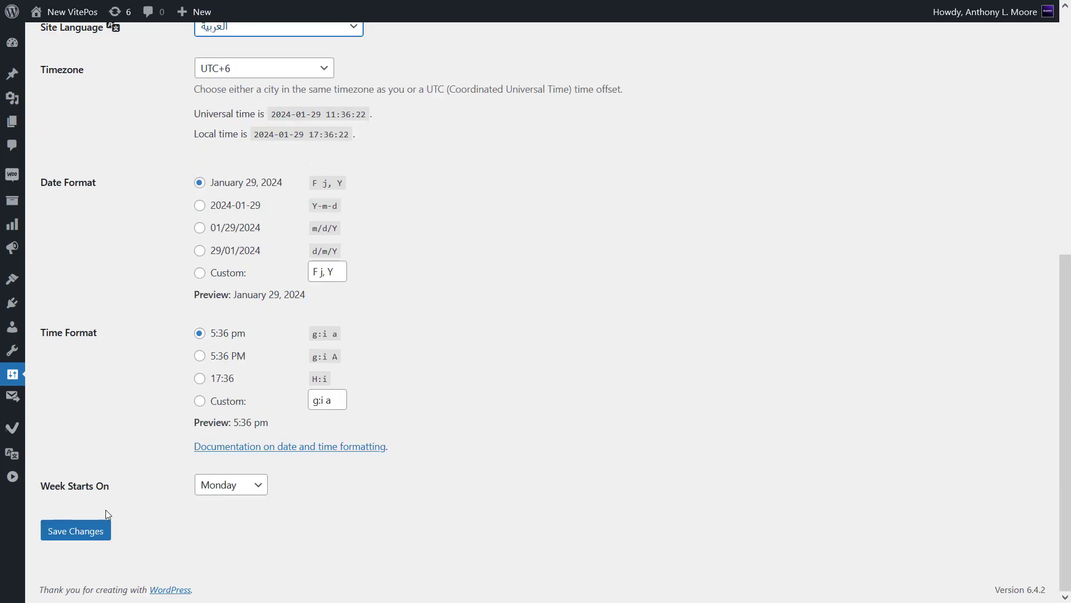
click(103, 529)
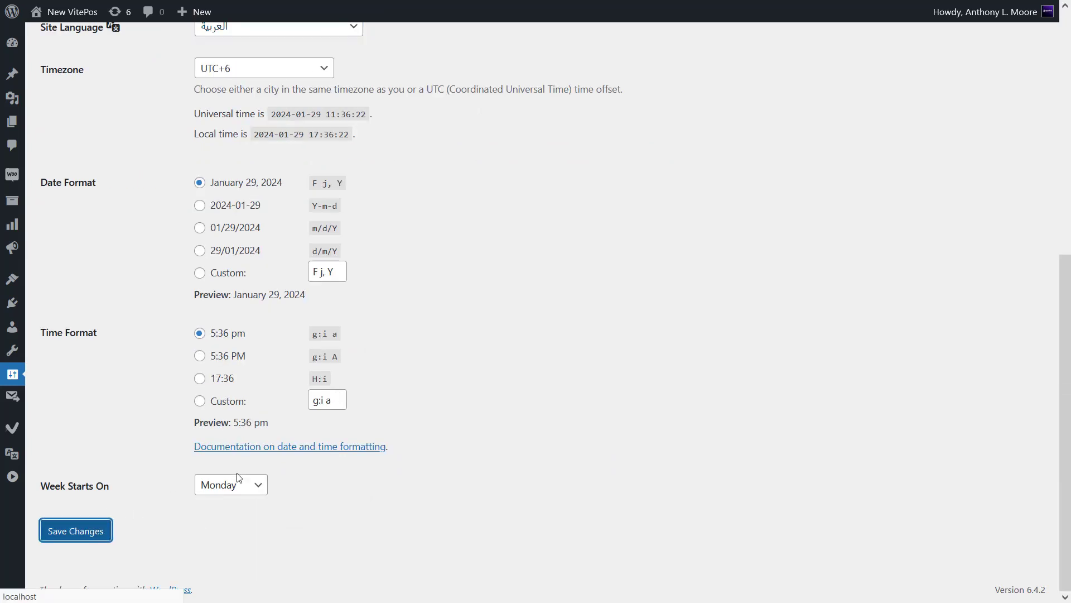
scroll(239, 479, up, 1)
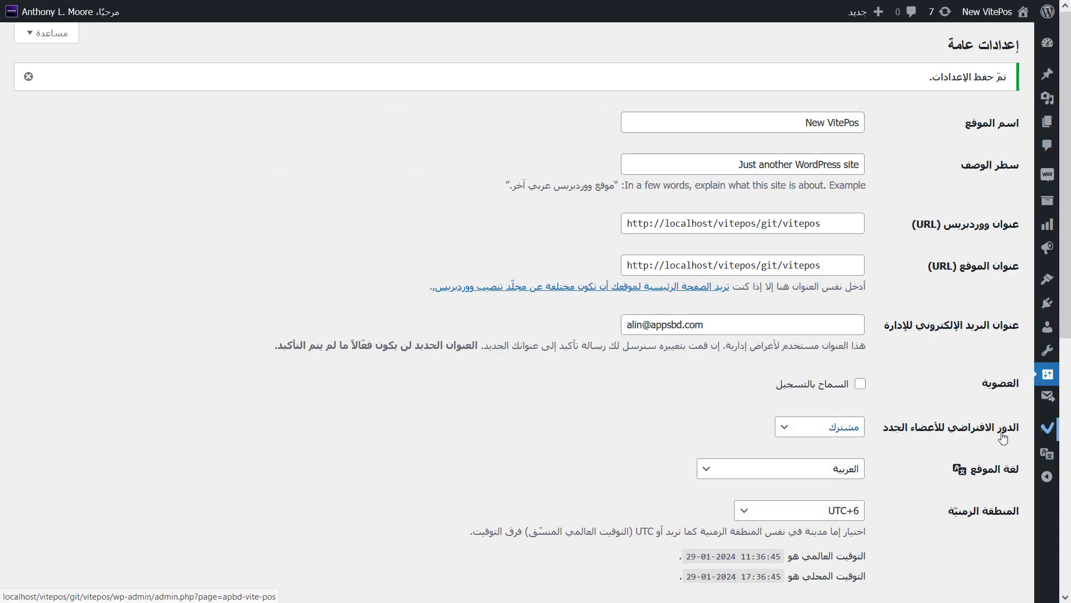
- Open the Vitepos admin, glance at Roles and Outlets, and return to the dashboard
click(1044, 431)
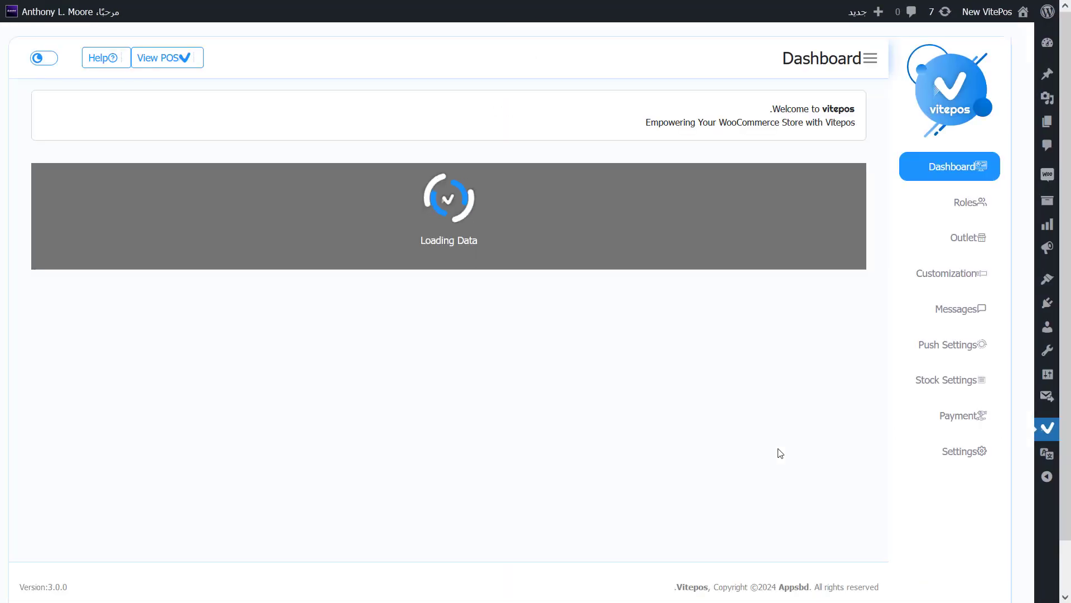
click(968, 202)
click(968, 237)
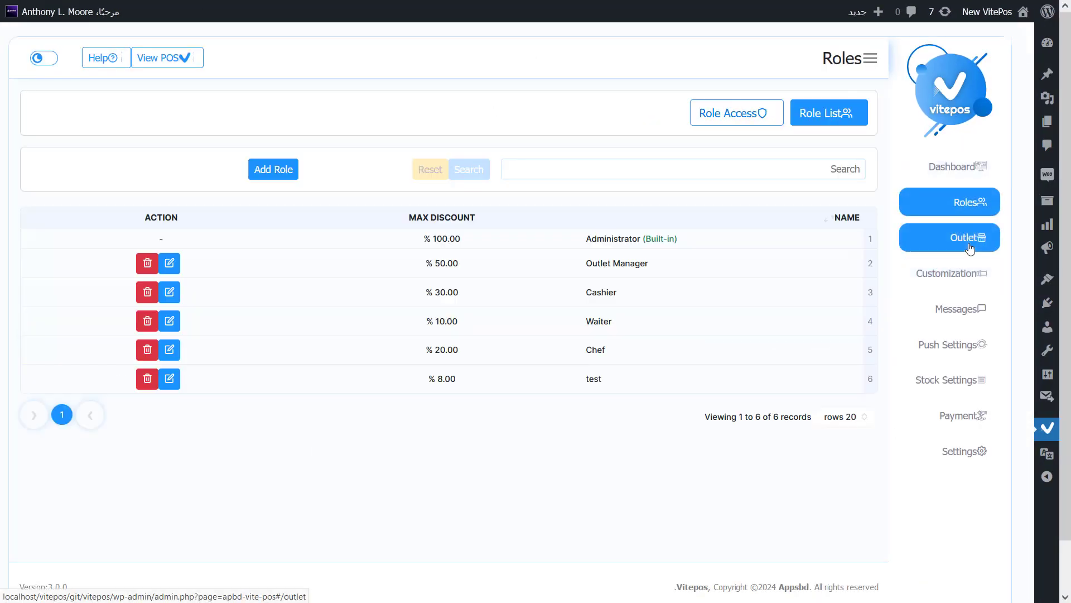
click(957, 168)
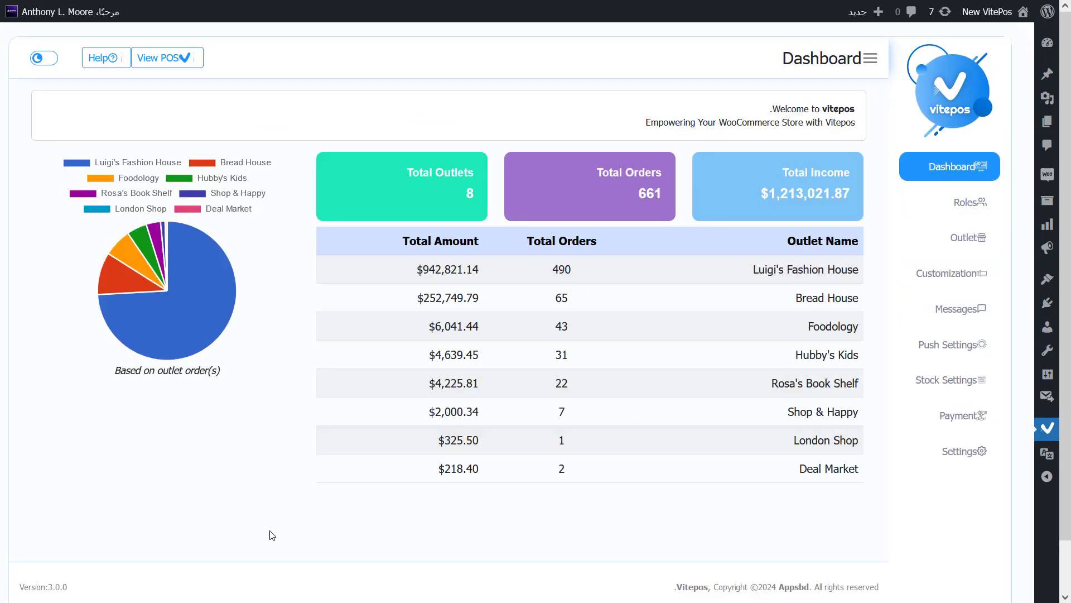
mouse_move(1050, 449)
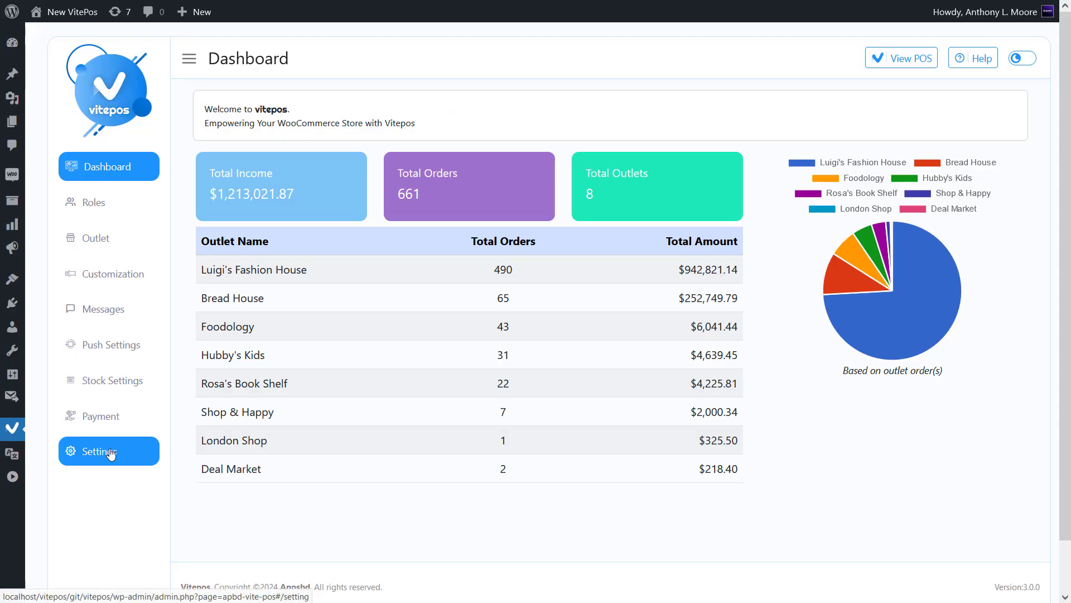
- Switch on Send Email To Cashier in Vitepos Basic Settings and save that card
click(100, 449)
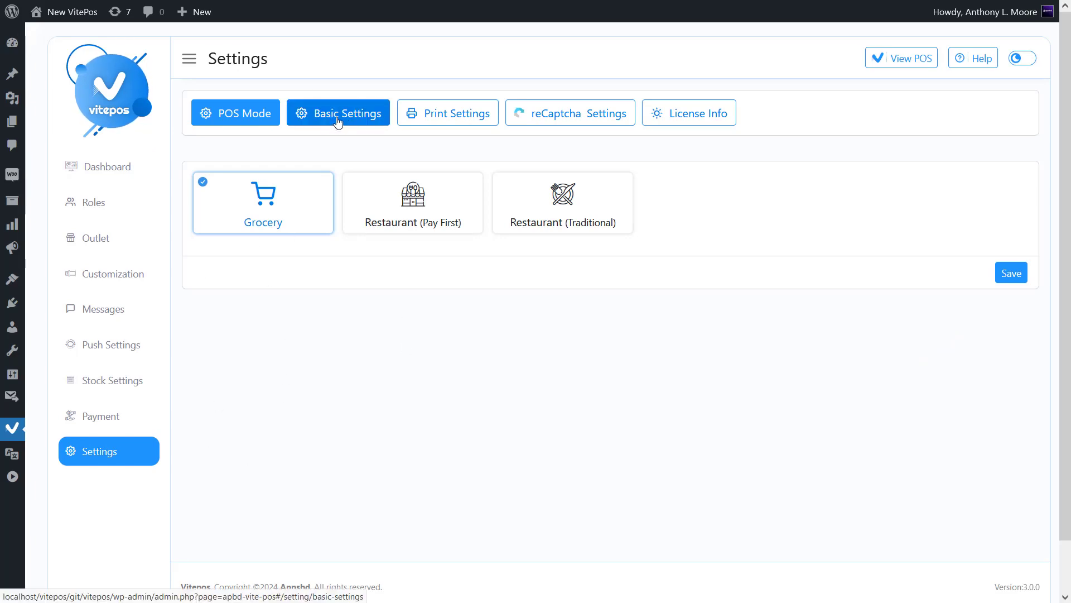
click(317, 127)
scroll(350, 212, down, 6)
scroll(349, 212, down, 1)
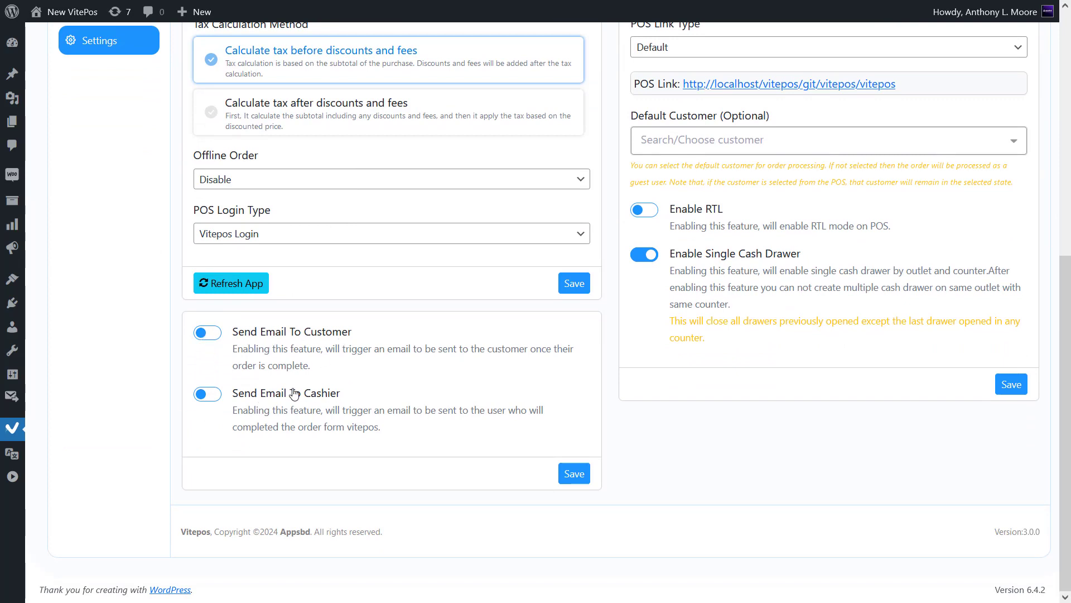
drag(340, 395, 228, 401)
click(219, 418)
click(210, 395)
click(574, 473)
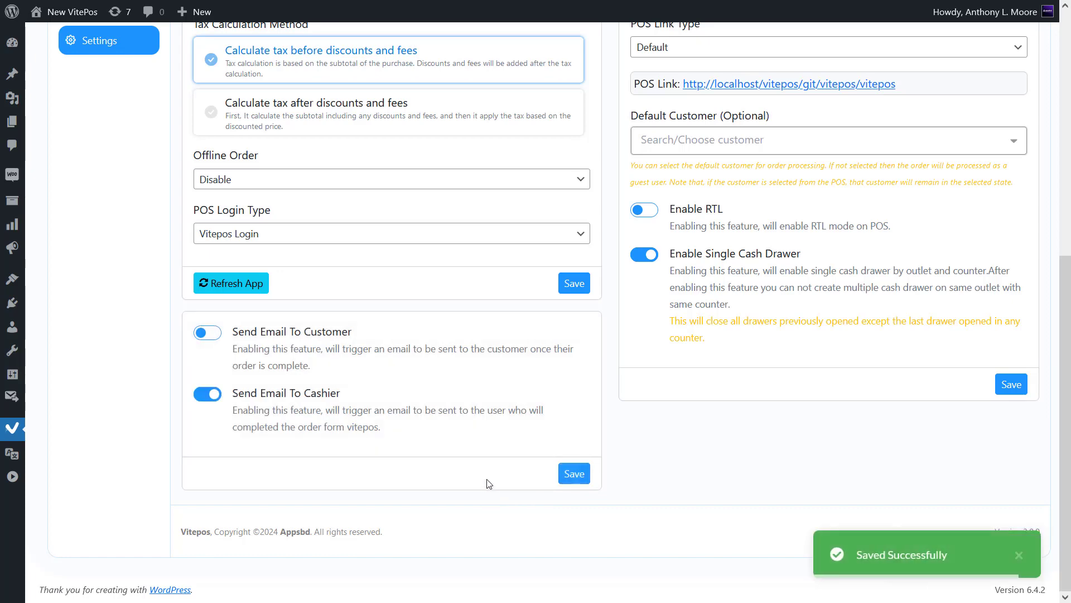
scroll(725, 313, up, 8)
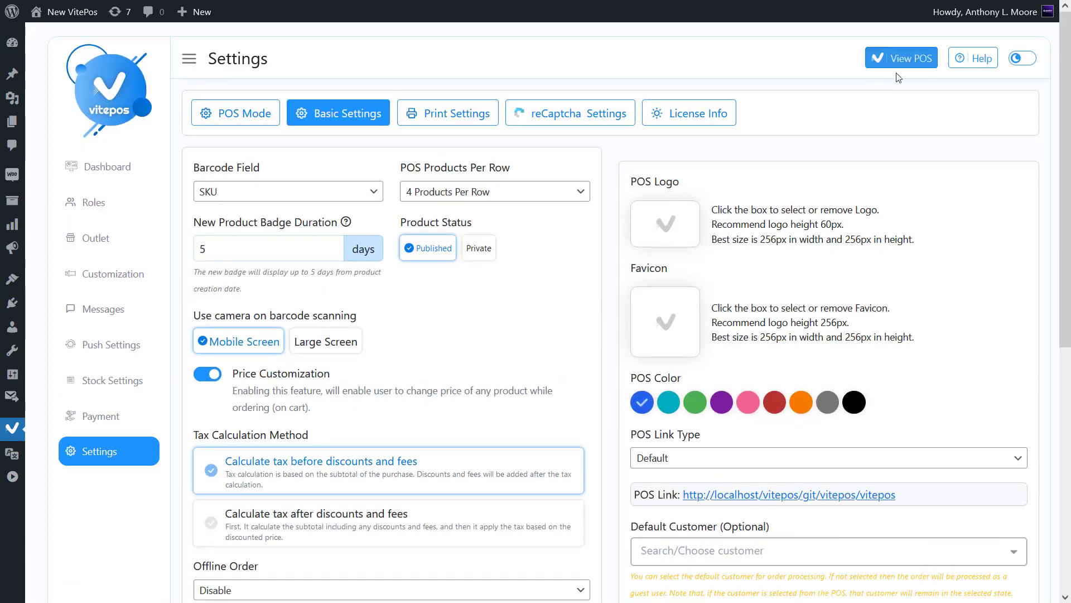
- Sell Sunglasses, Cap and Belt ($165.74) for $170.00 cash, leaving $4.26 change
click(900, 58)
click(462, 196)
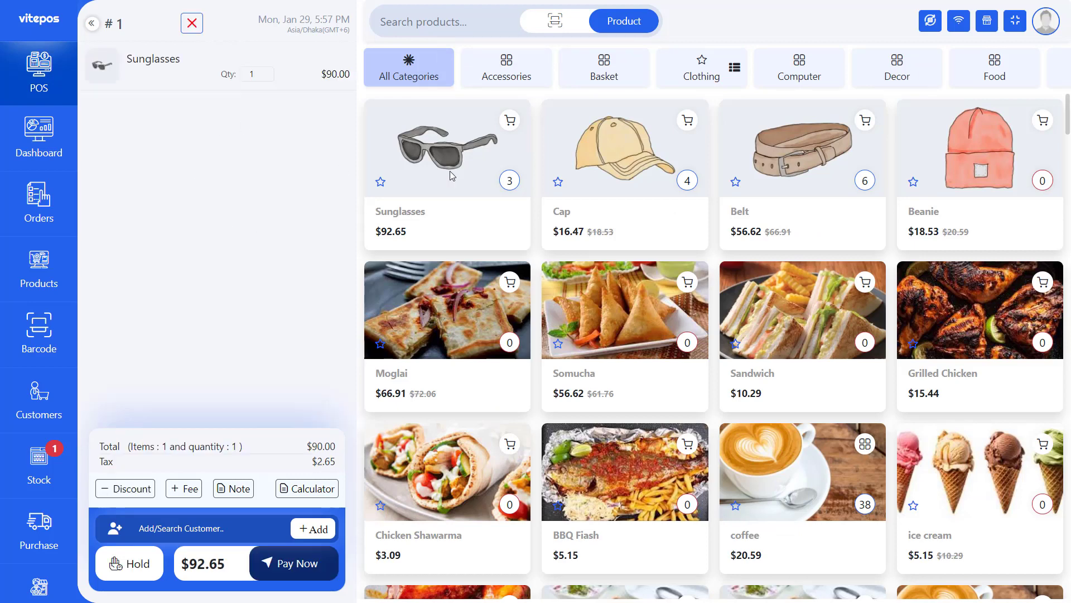
click(640, 176)
click(818, 168)
click(313, 556)
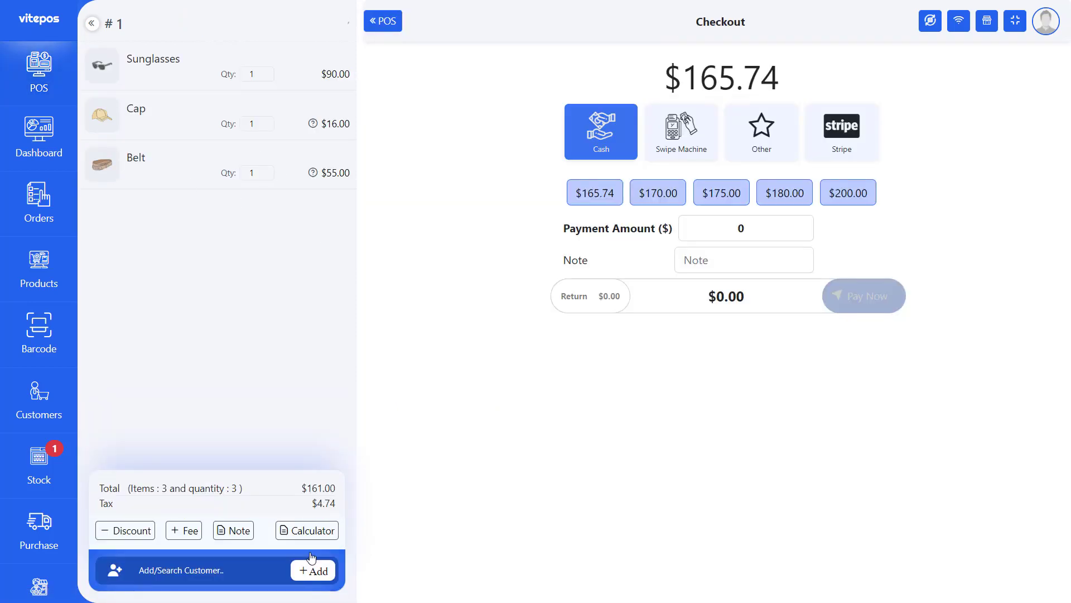
click(655, 198)
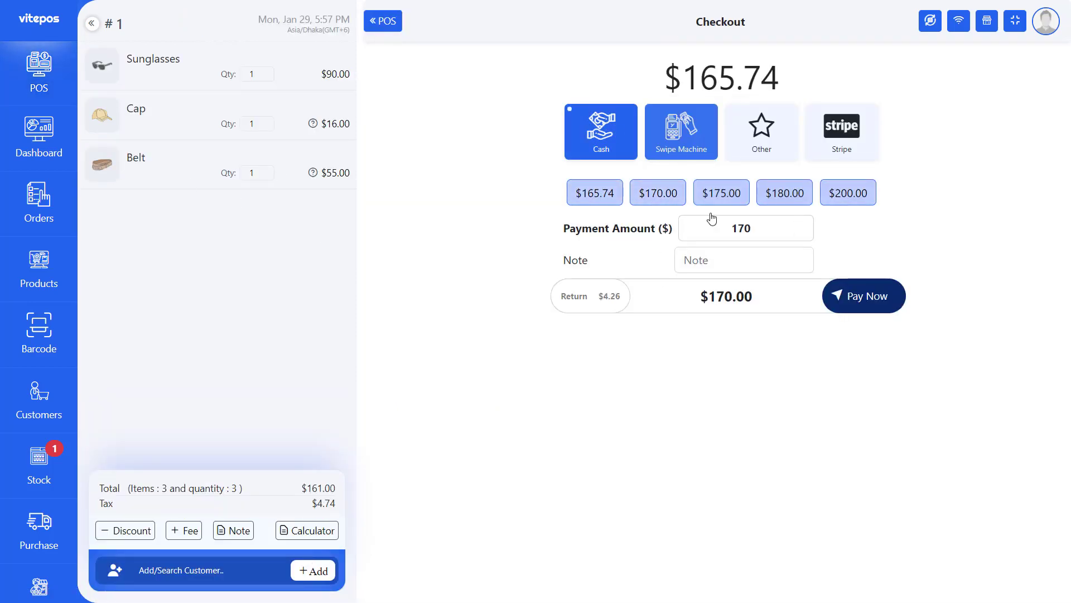
key(Return)
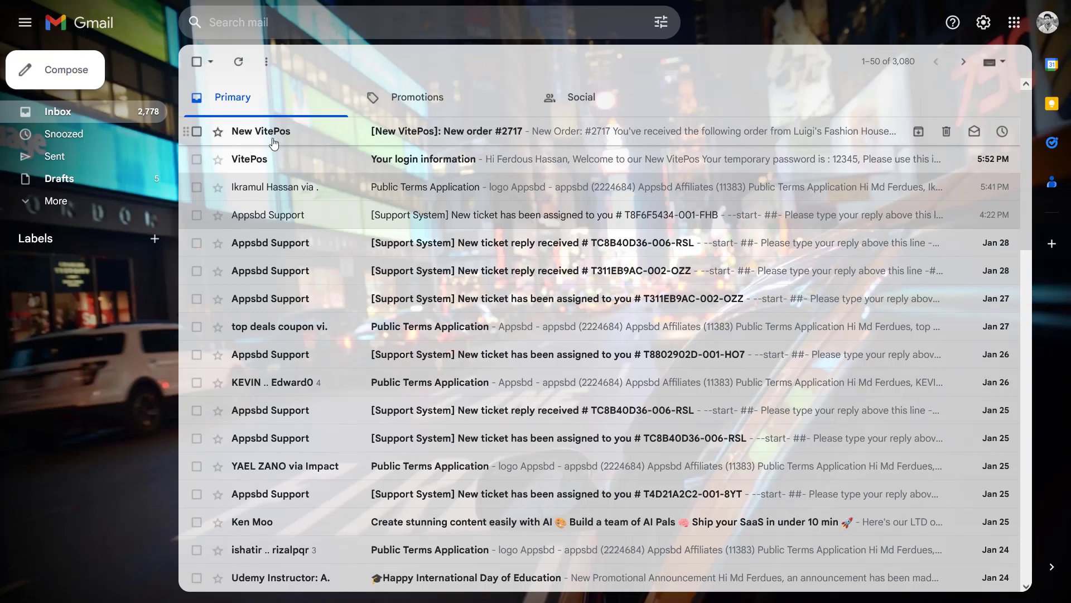
- Open the New VitePos email for order #2717 and scroll through its products, totals and billing address
click(517, 141)
drag(457, 267, 638, 273)
drag(557, 270, 621, 273)
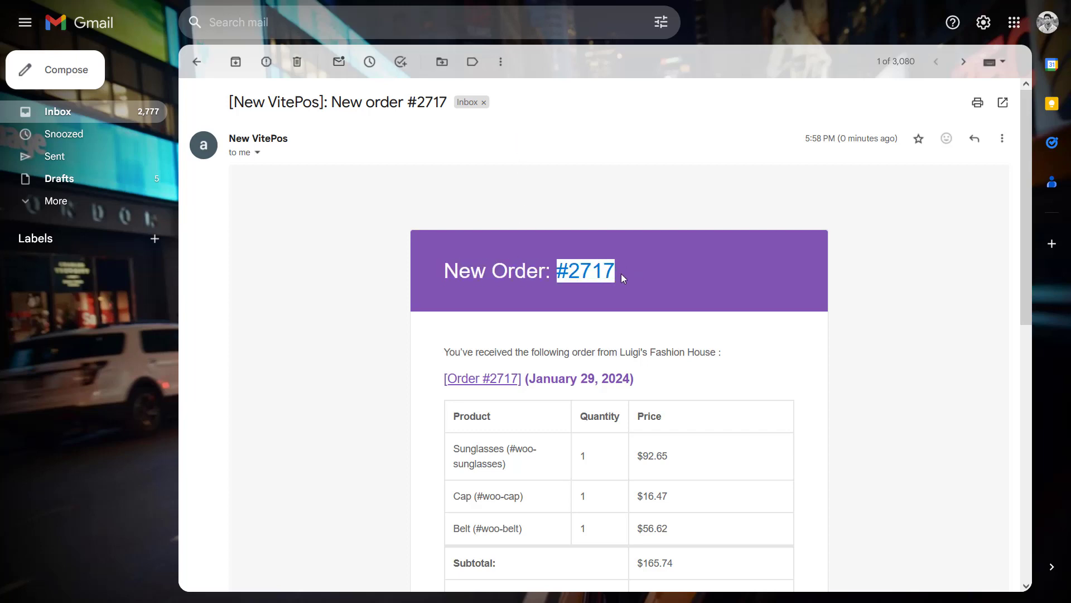
click(623, 275)
scroll(541, 297, down, 3)
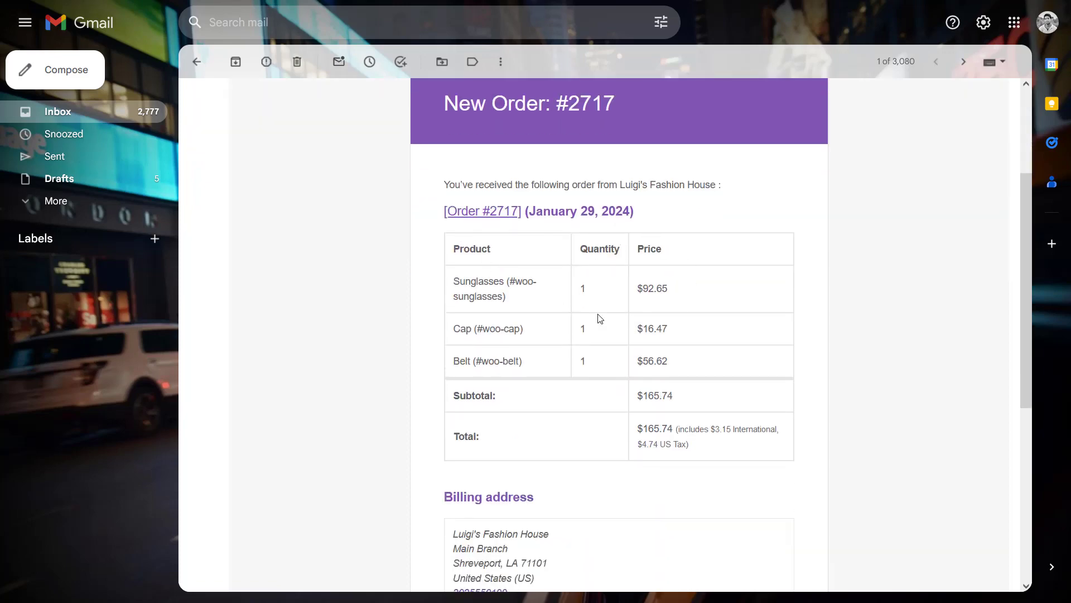
scroll(565, 354, down, 3)
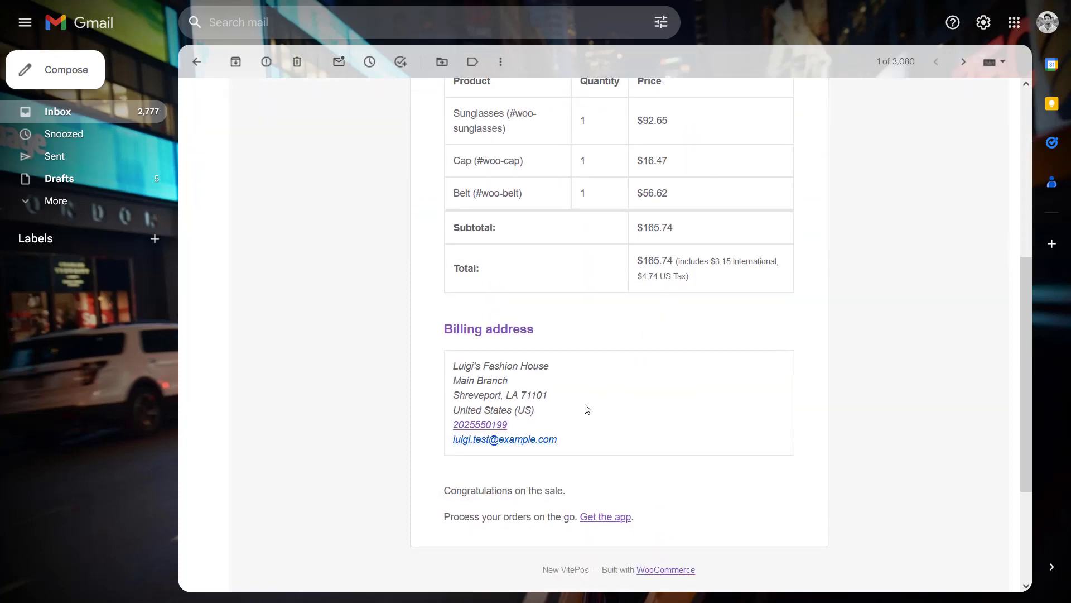
scroll(568, 404, down, 3)
scroll(547, 295, up, 9)
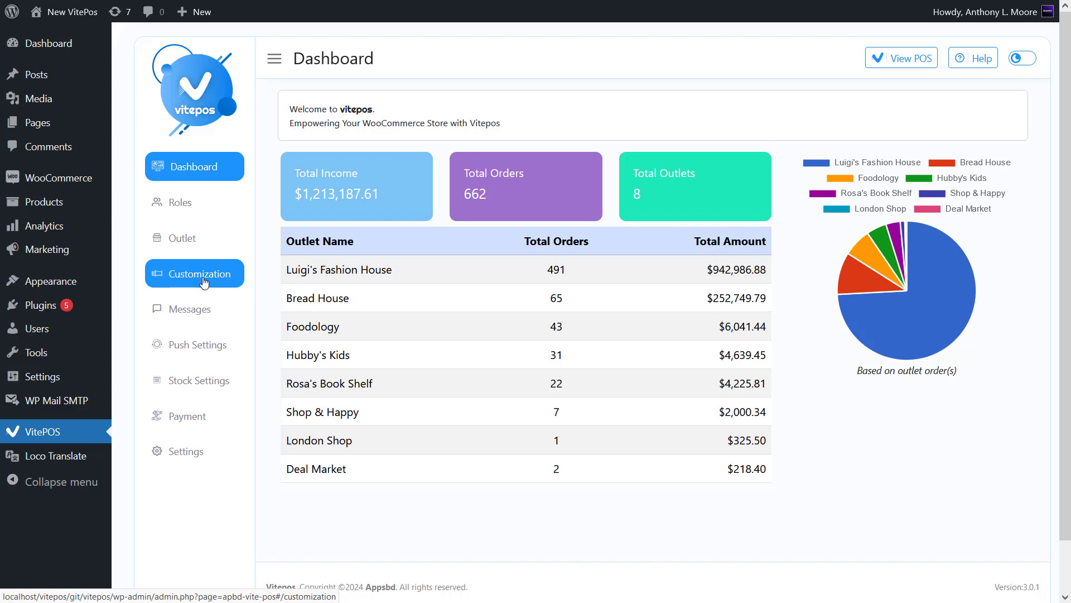
- Open the customer form fields customization and review its Hide and Required columns
click(204, 283)
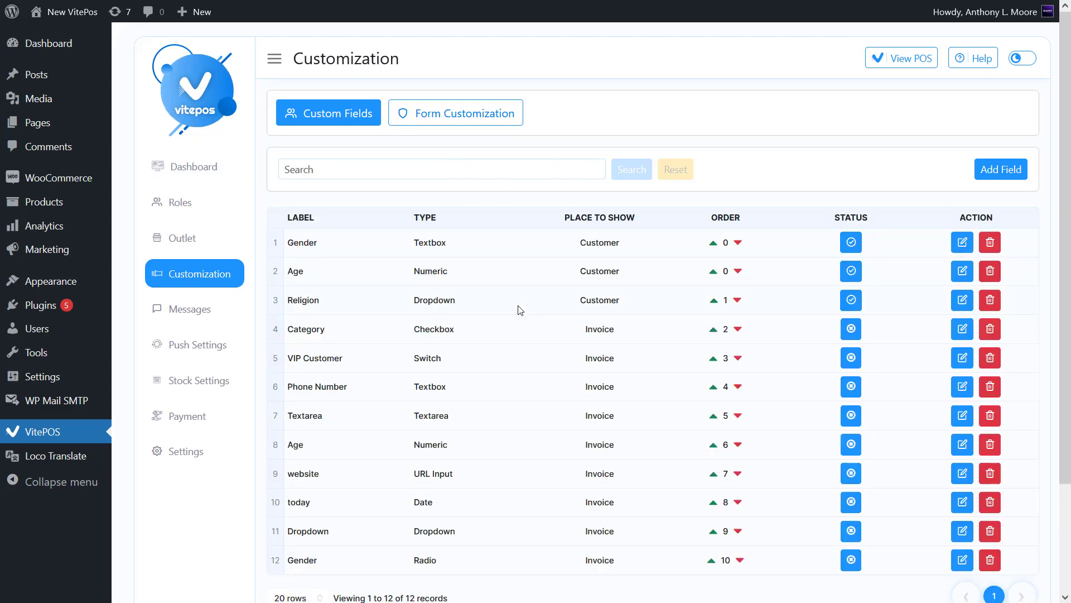
click(452, 115)
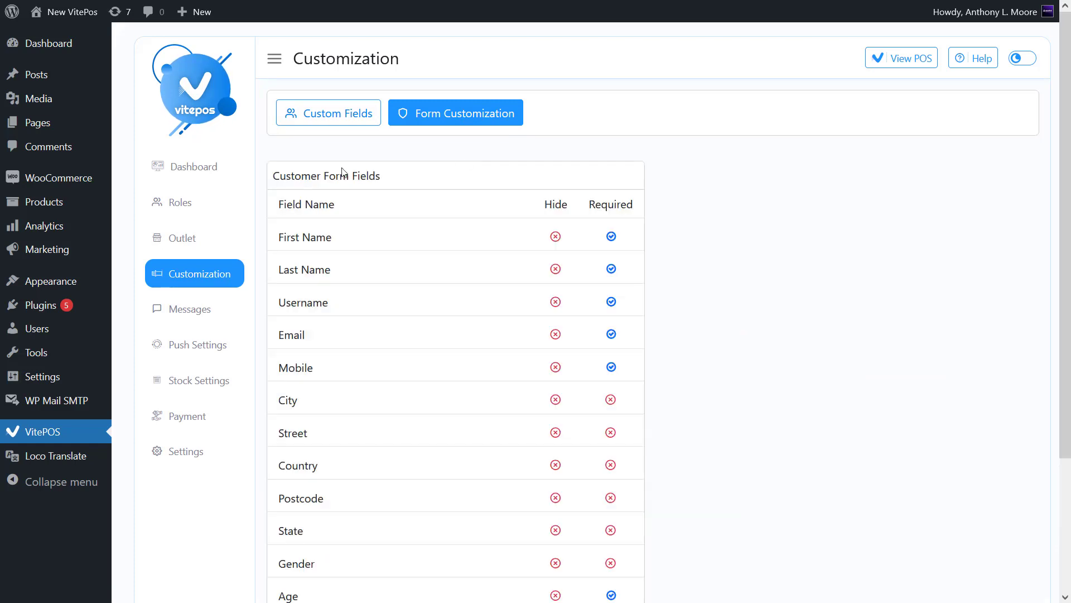
drag(275, 173, 398, 179)
click(413, 178)
drag(547, 205, 634, 205)
click(584, 206)
click(622, 206)
- Hide the Last Name and Mobile fields and make Email optional on the customer form
click(560, 270)
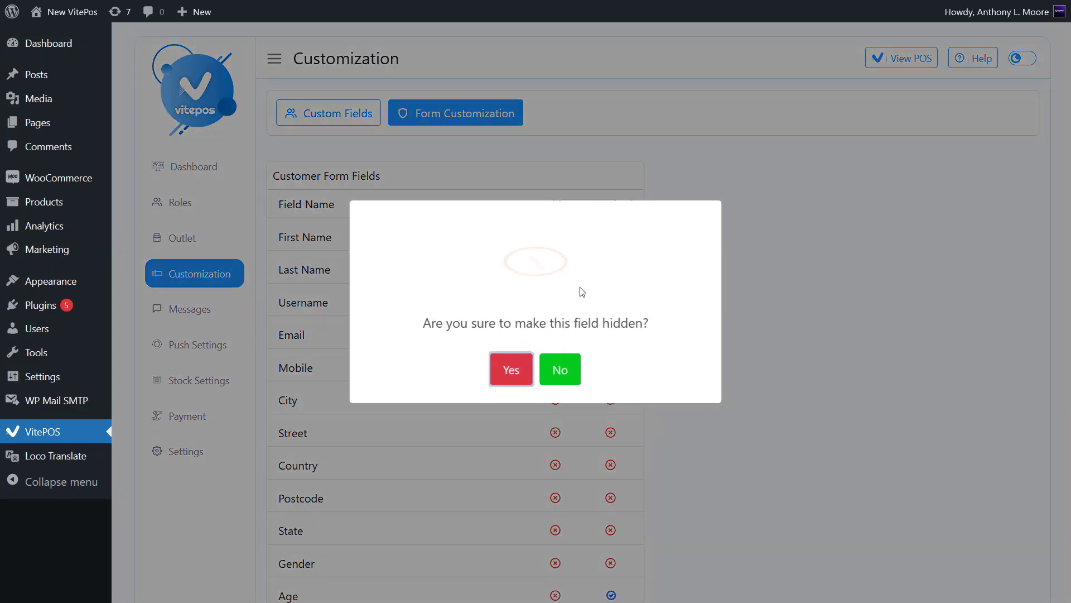
click(510, 366)
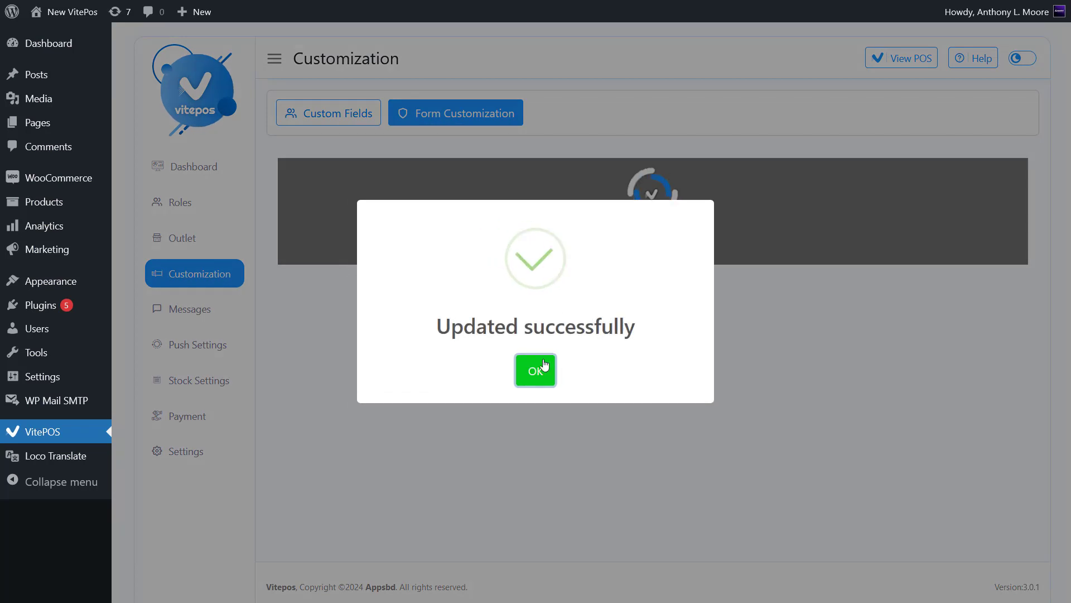
click(536, 360)
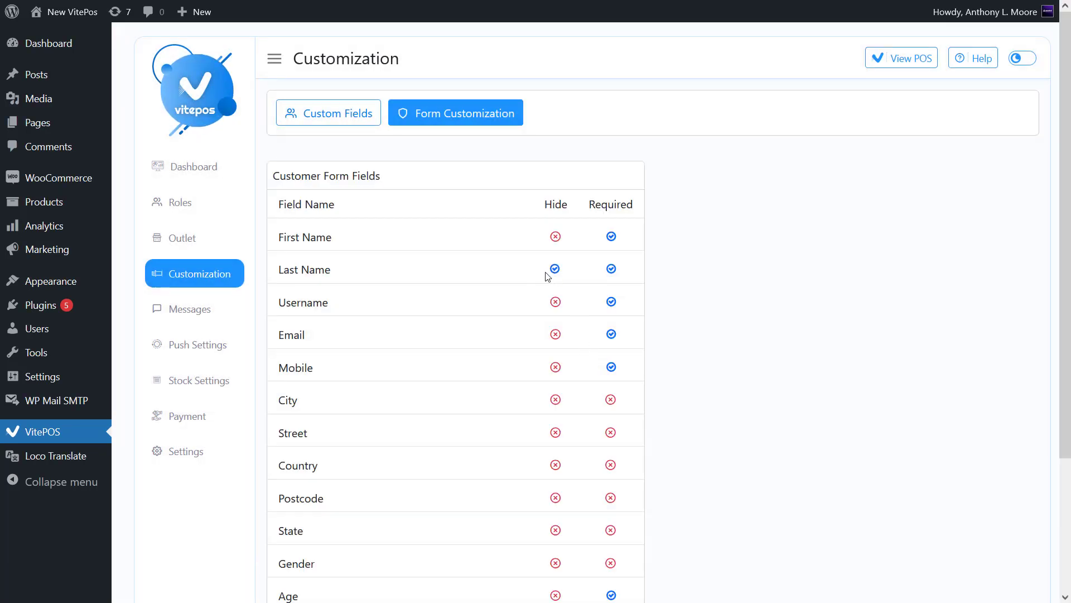
click(611, 335)
click(505, 365)
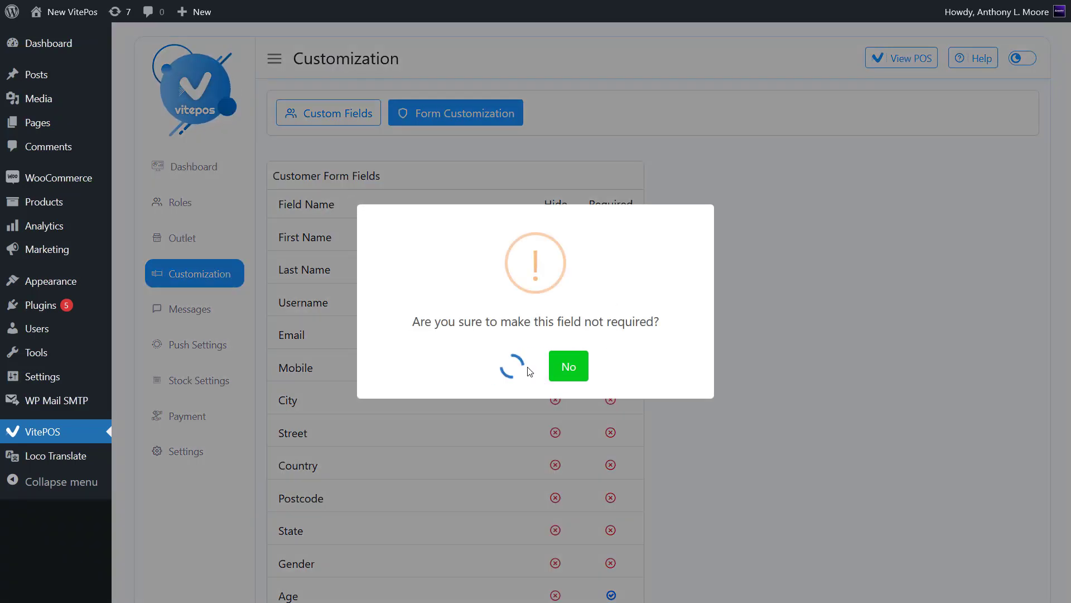
click(527, 368)
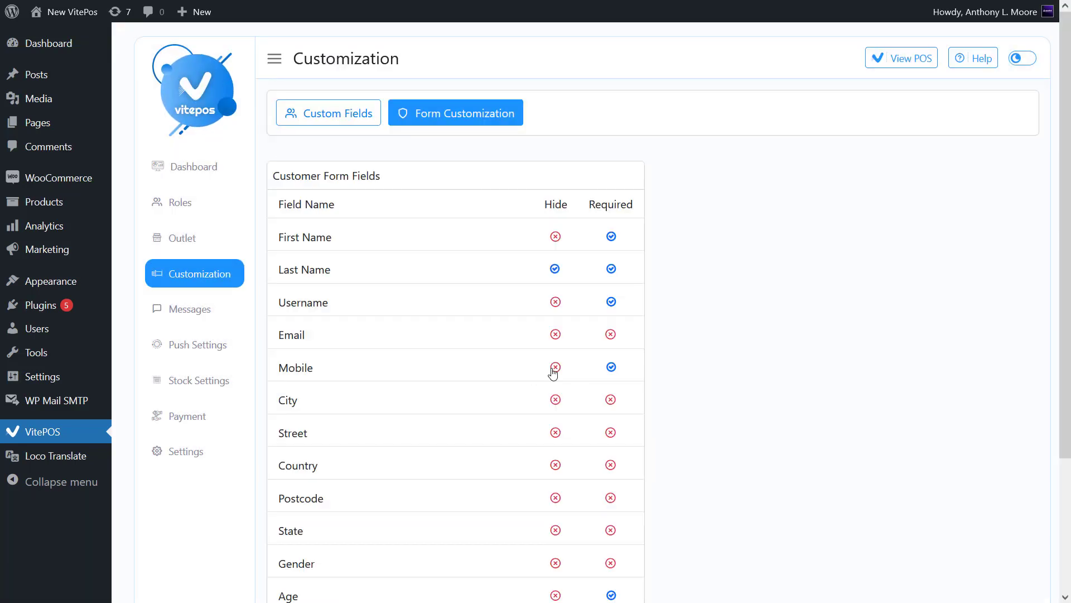
click(555, 367)
click(513, 369)
click(534, 369)
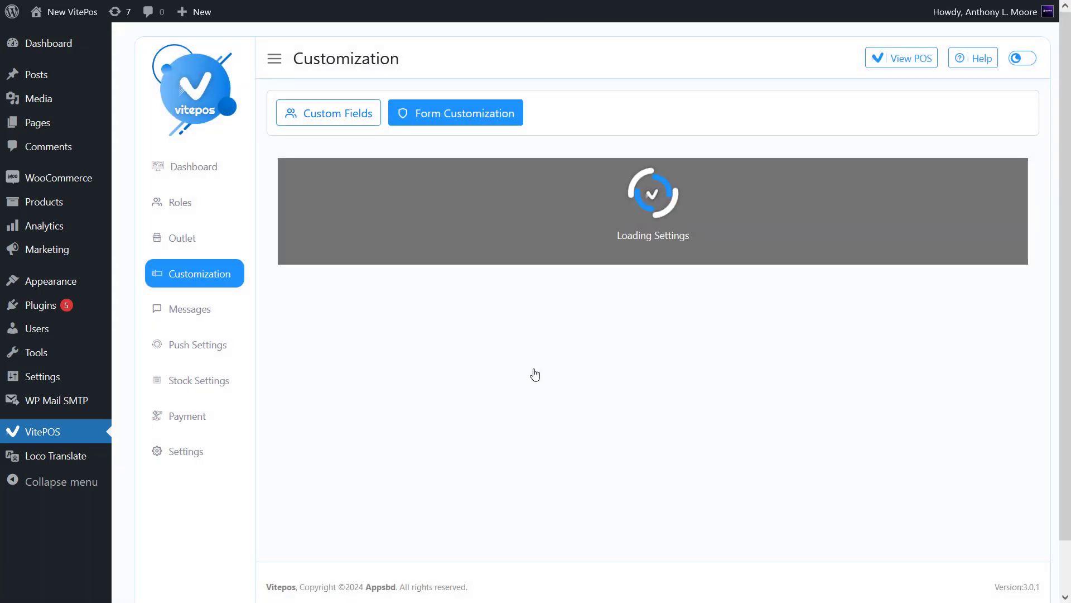
- Make the Country field required and hide the Gender field
scroll(517, 403, down, 1)
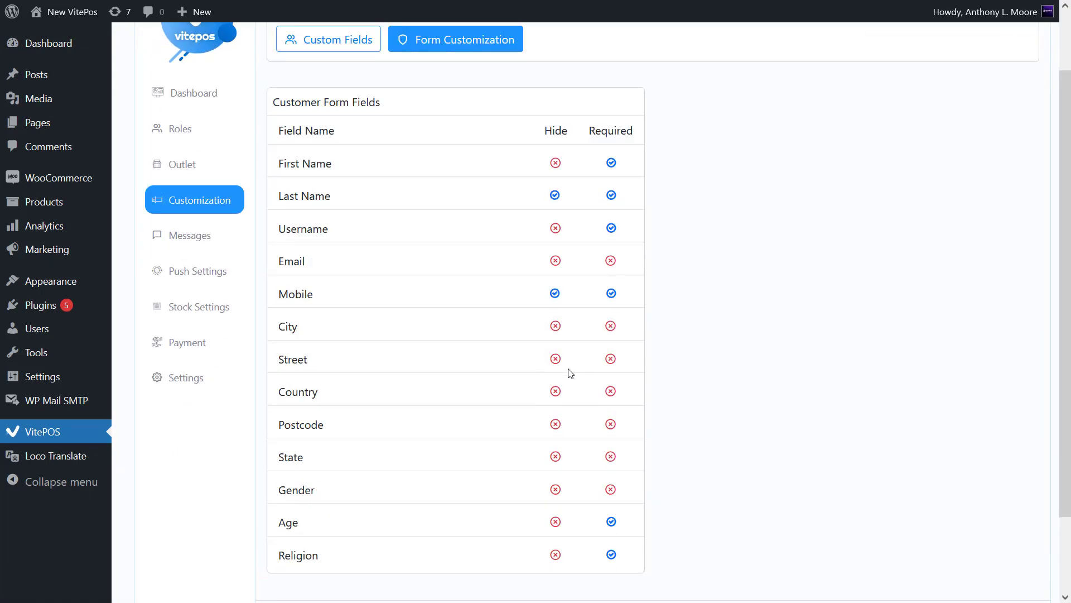
scroll(514, 394, down, 1)
click(610, 350)
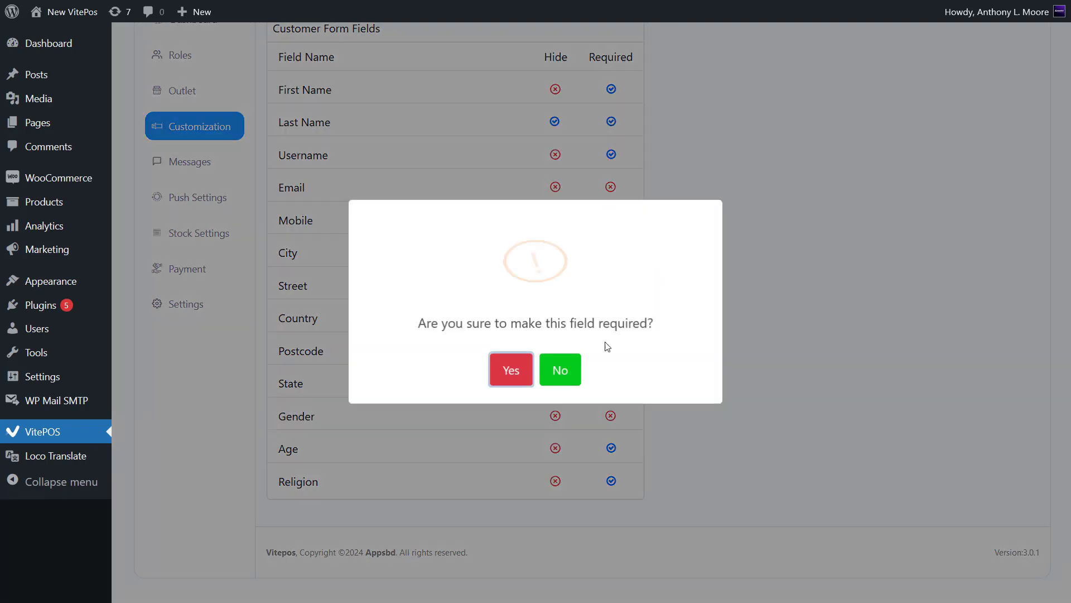
click(511, 369)
click(536, 371)
scroll(581, 402, down, 2)
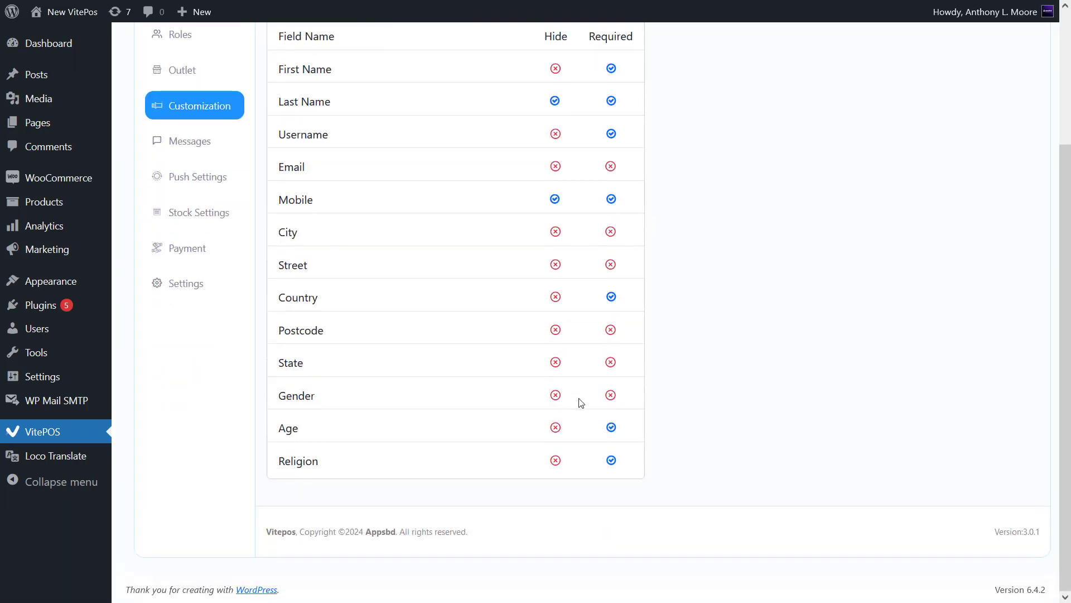
click(556, 400)
click(512, 367)
click(533, 372)
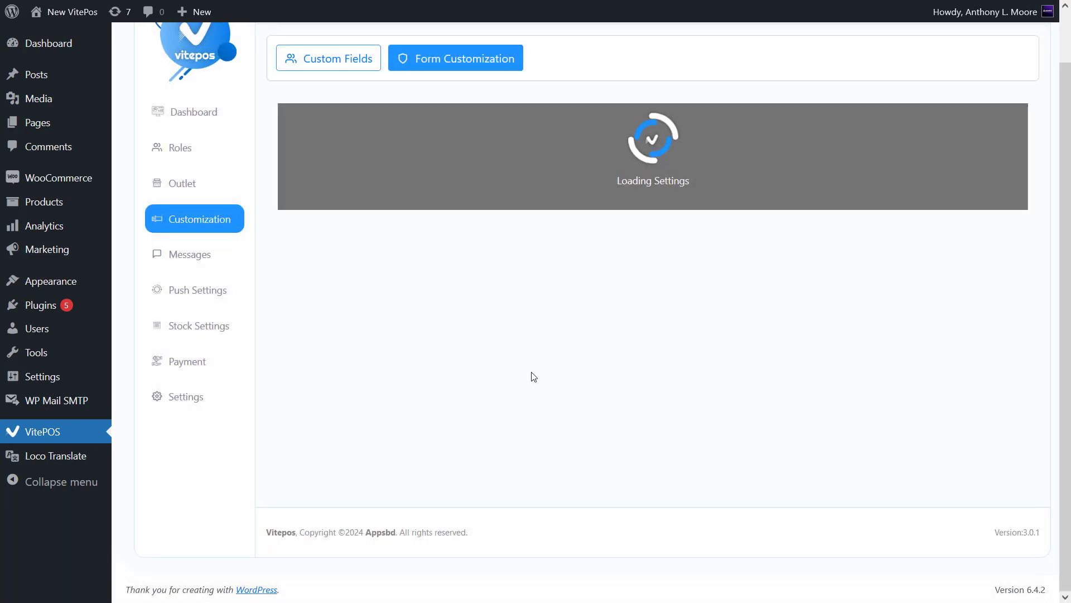
- Make Age optional, hide Religion, and bring up the POS selling screen
click(612, 428)
click(509, 364)
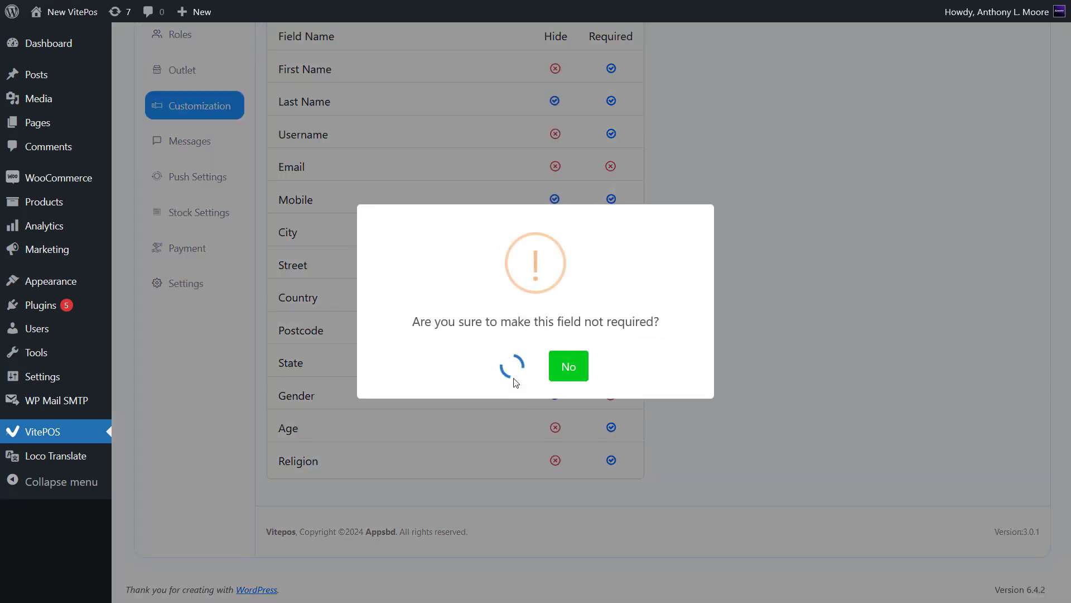
scroll(552, 464, down, 2)
click(555, 460)
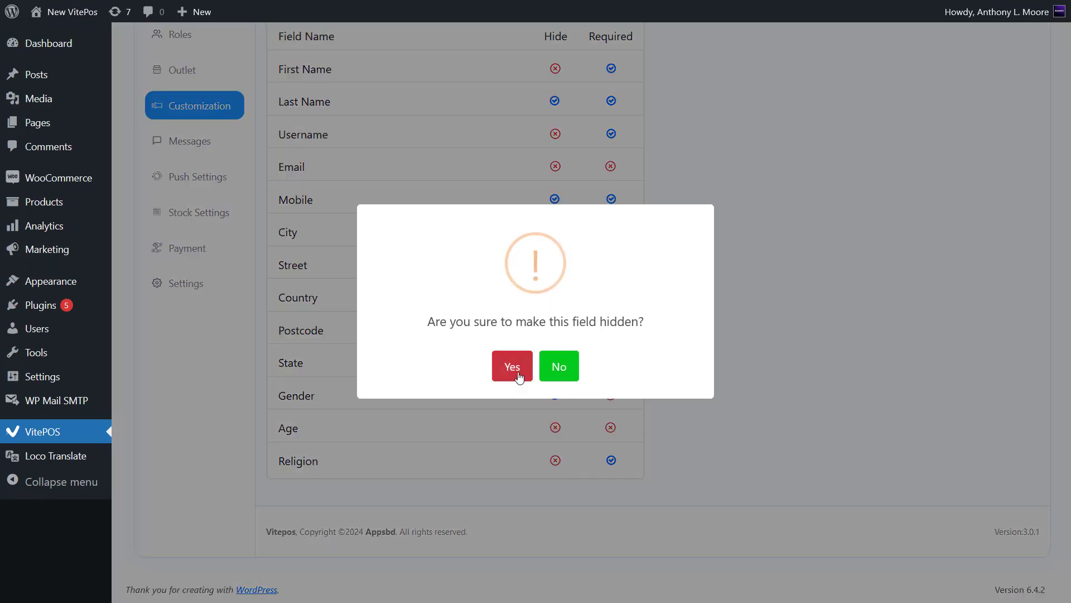
click(511, 366)
click(543, 374)
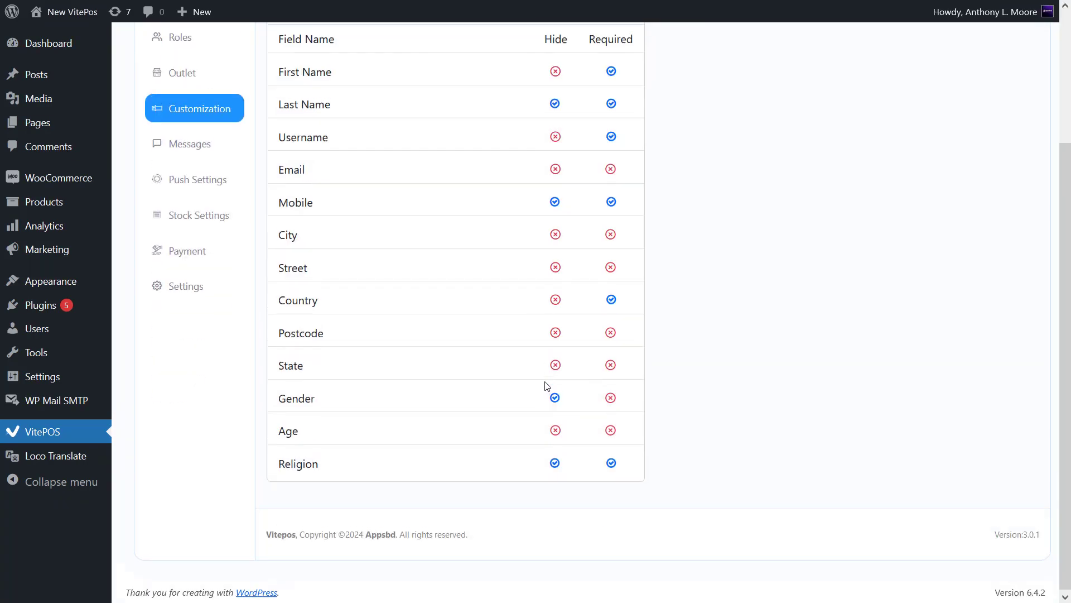
click(904, 59)
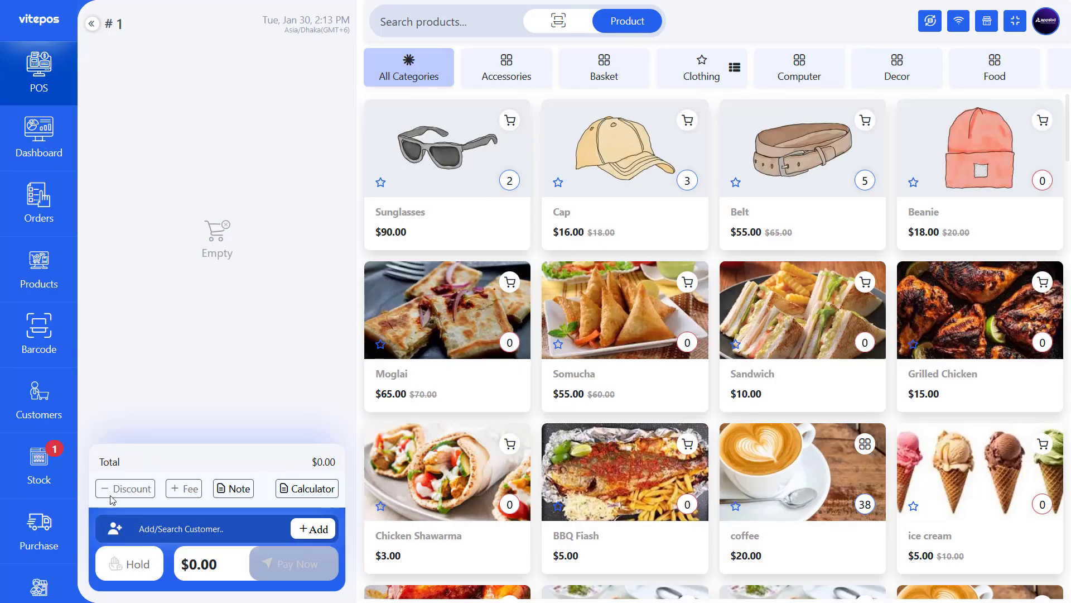
click(49, 403)
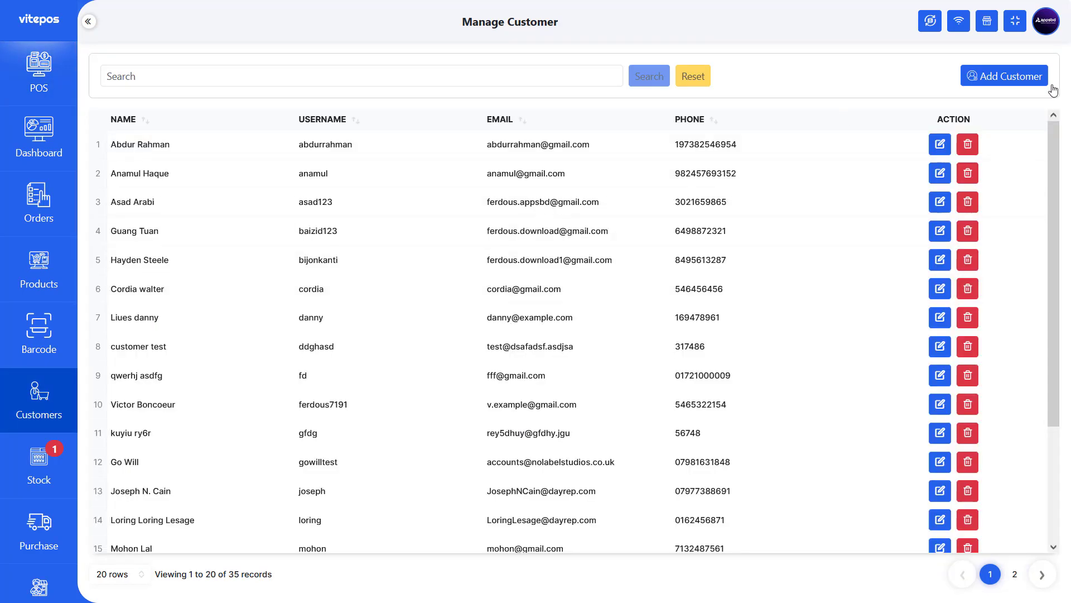
click(1005, 76)
click(405, 153)
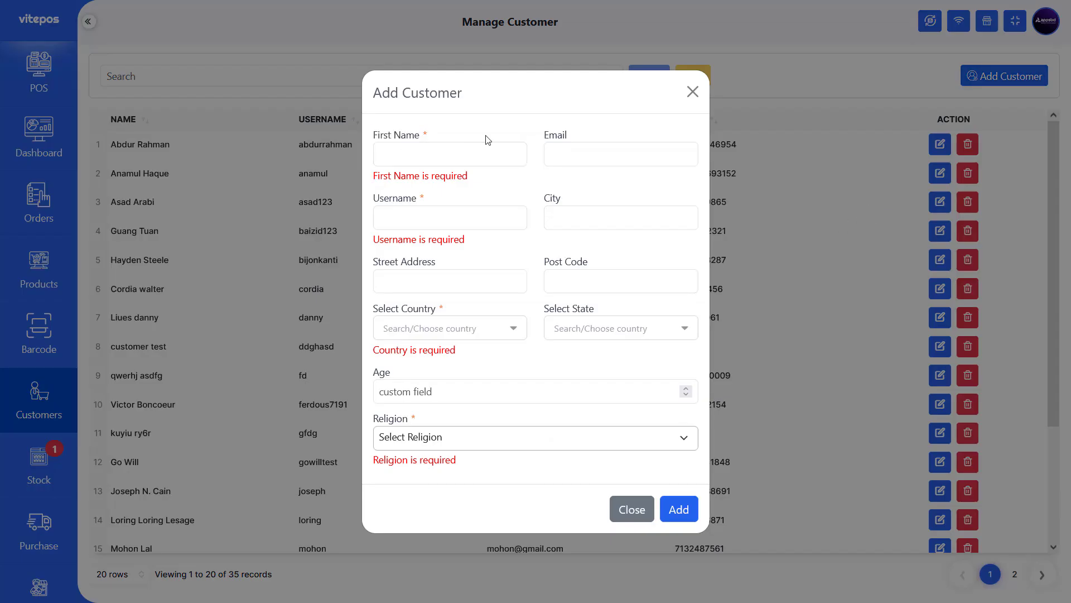
click(578, 175)
click(645, 470)
click(996, 77)
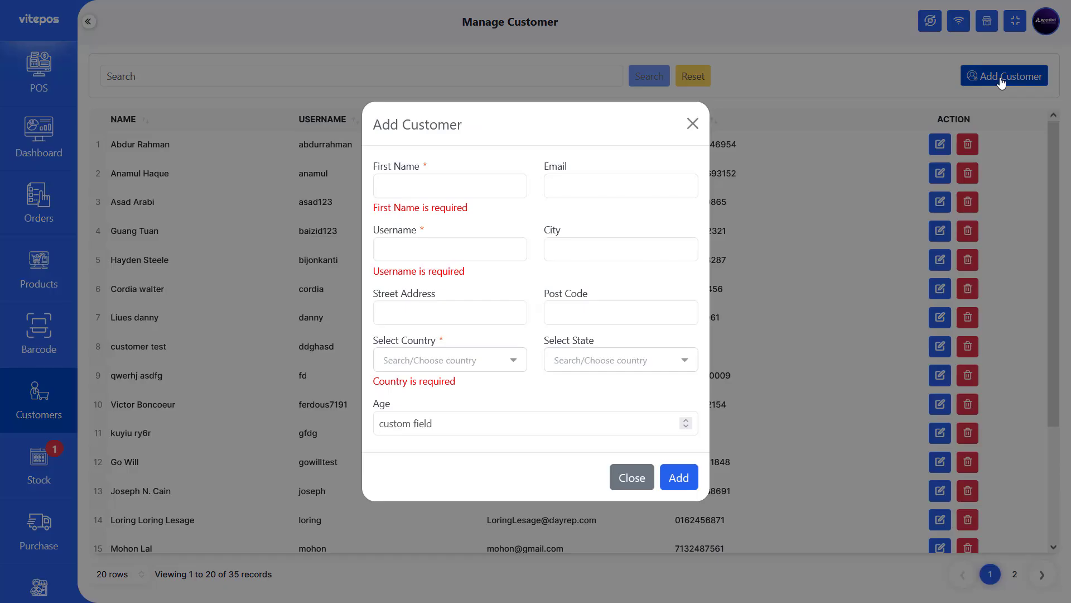
drag(374, 167, 447, 173)
drag(544, 166, 584, 166)
drag(374, 230, 565, 232)
drag(376, 293, 459, 294)
drag(544, 293, 600, 291)
drag(374, 340, 438, 336)
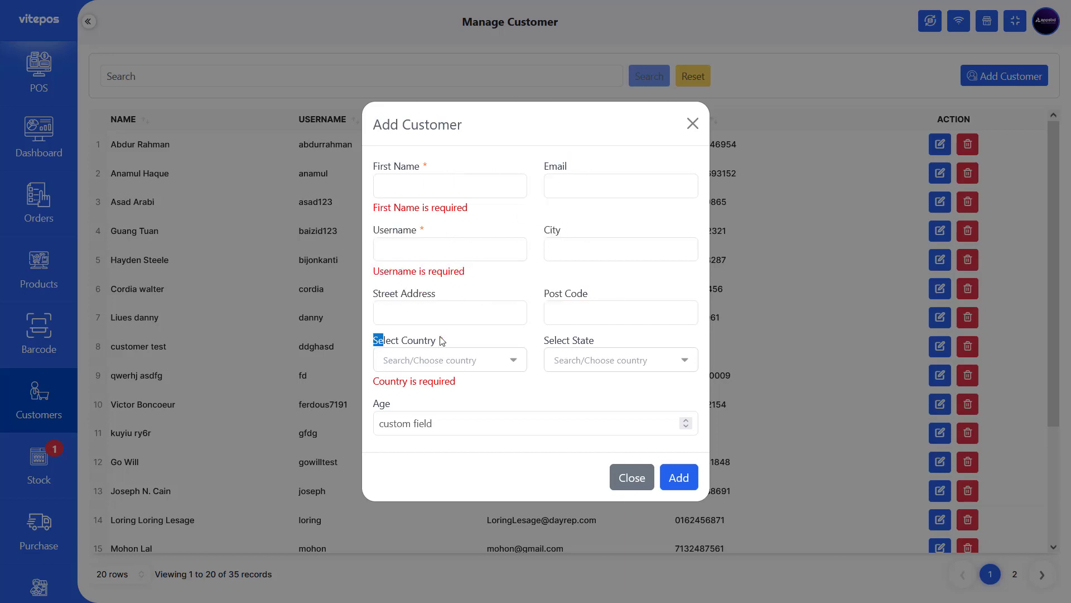
drag(536, 339, 595, 340)
drag(552, 393, 435, 399)
click(452, 431)
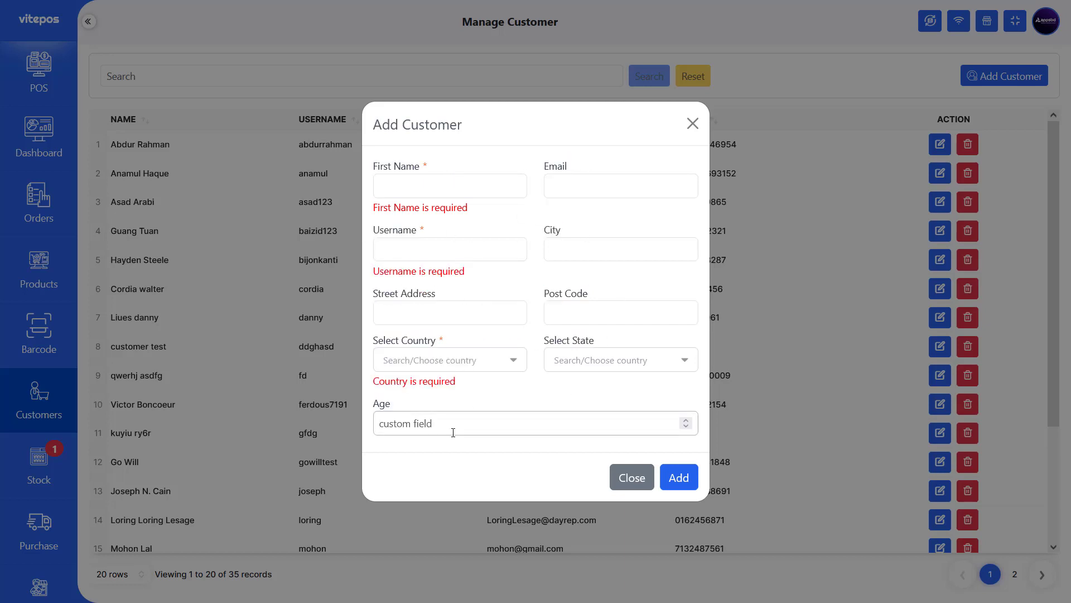
drag(375, 379, 510, 392)
click(412, 327)
click(639, 478)
click(39, 70)
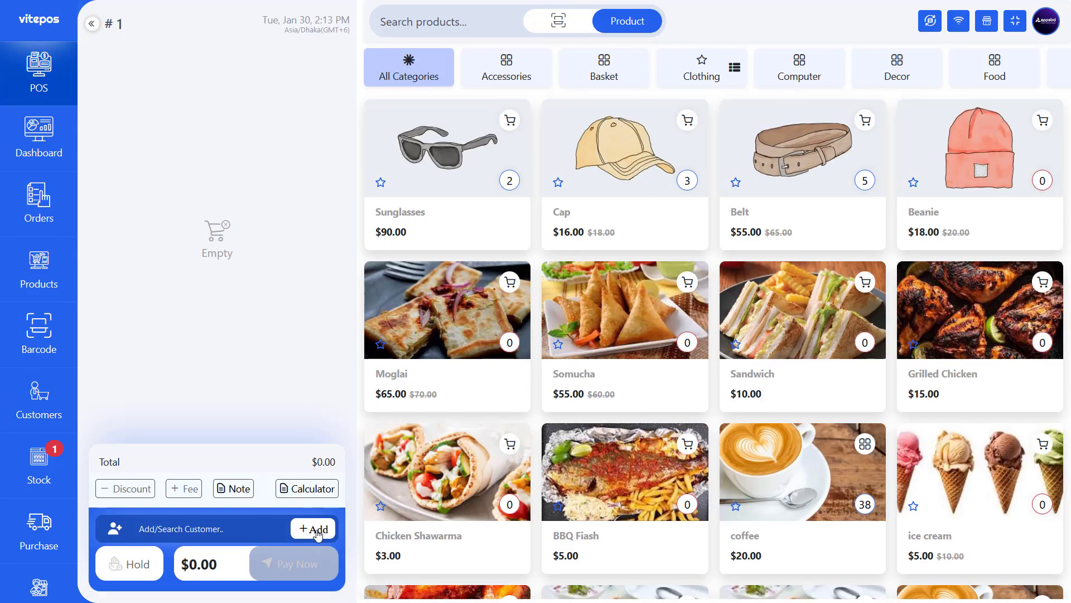
click(318, 530)
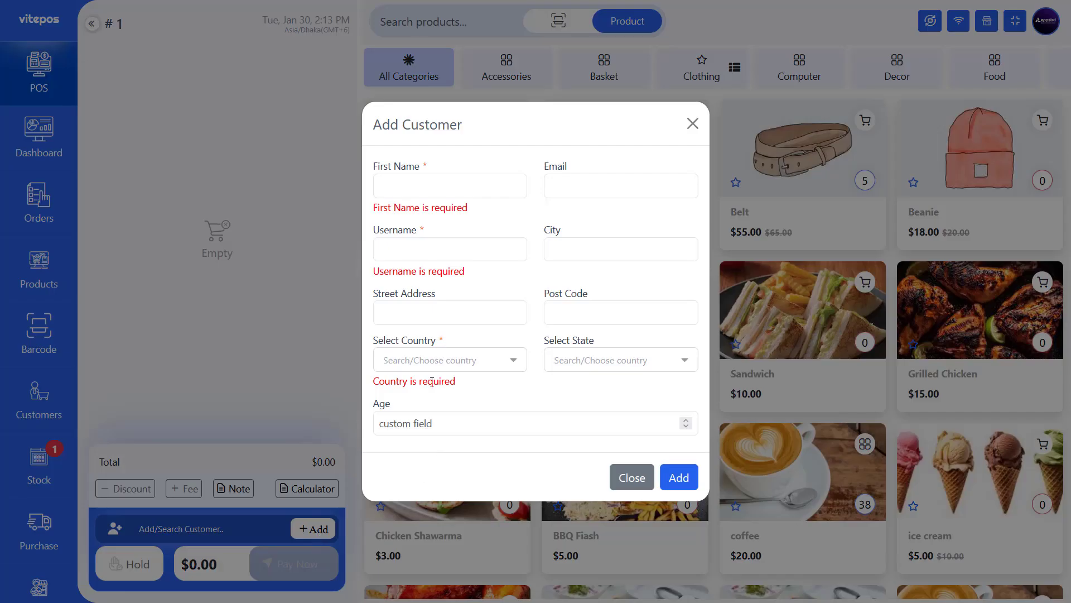
click(435, 416)
click(451, 375)
click(555, 359)
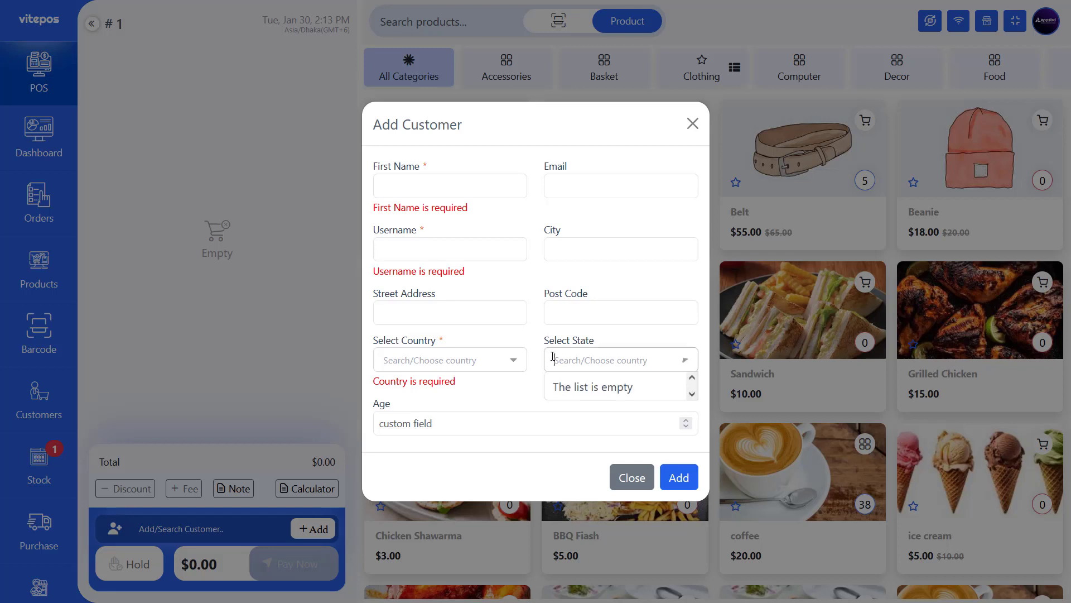
drag(586, 340, 580, 338)
click(555, 183)
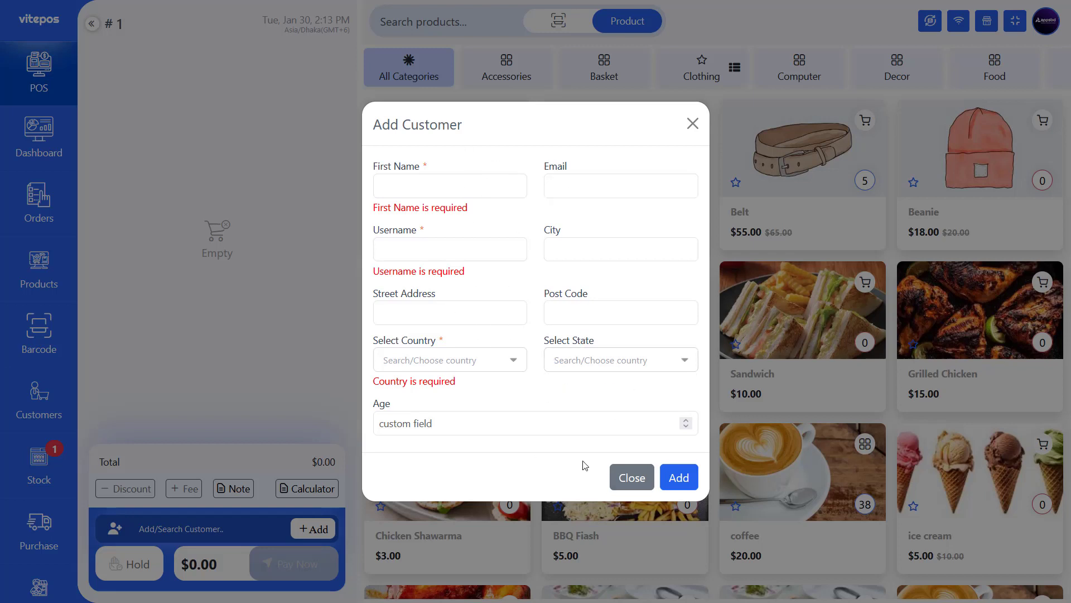
click(637, 481)
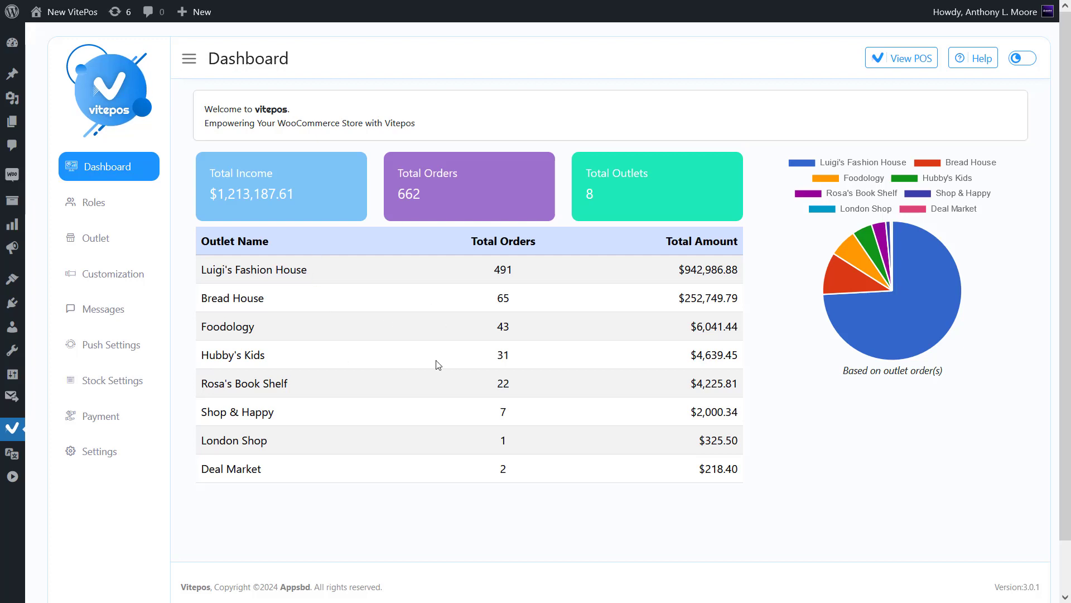
- Open Customization to list the Gender, Age and Religion custom fields
click(135, 272)
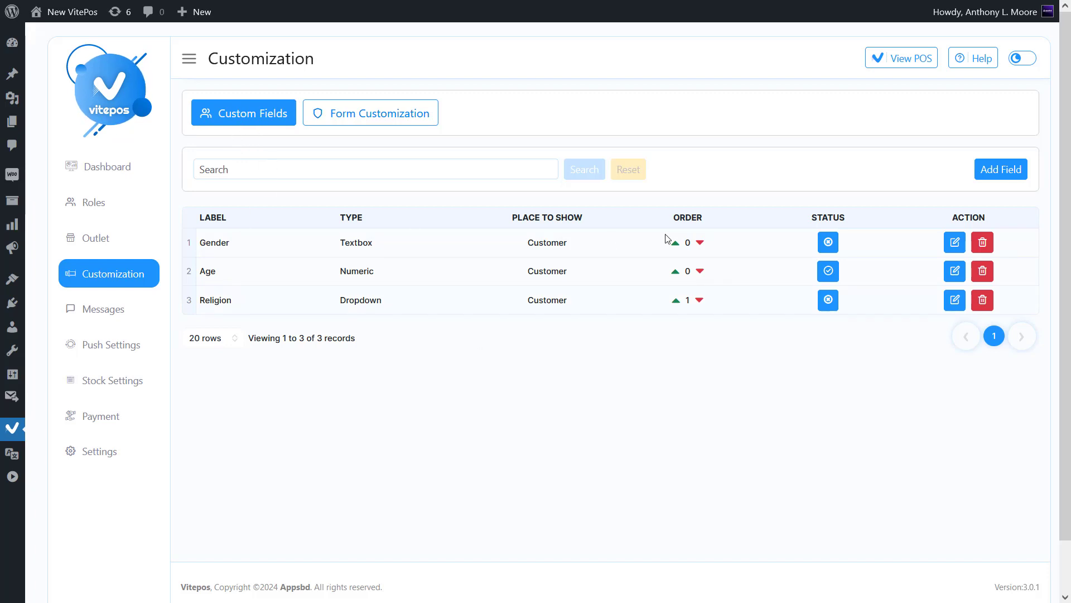
- Start a new custom field labelled 'Phone Number', type Textbox, with help text '123456789'
click(998, 170)
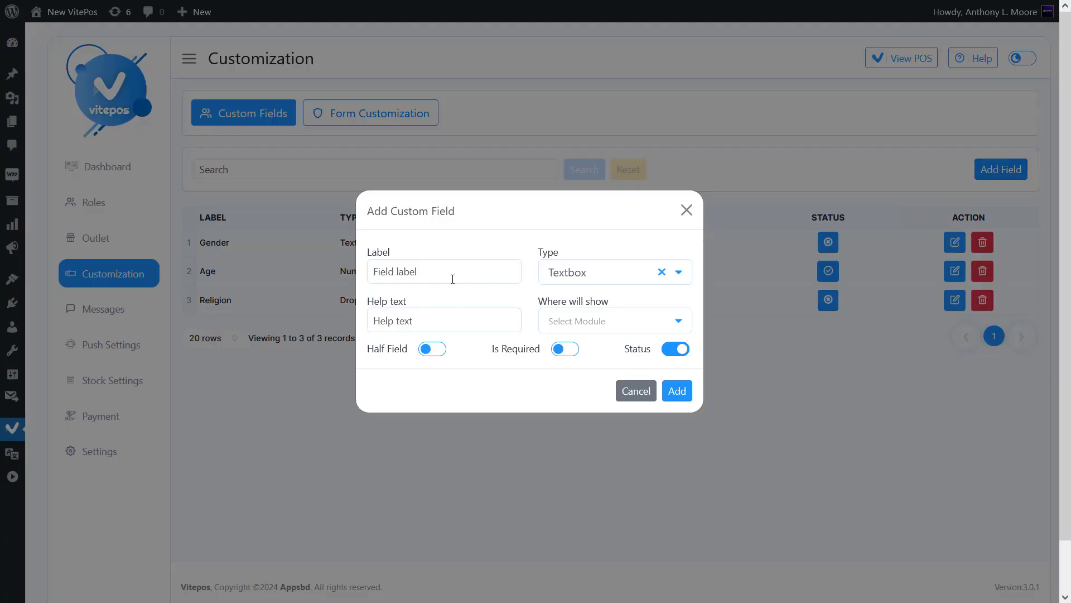
text(Phone)
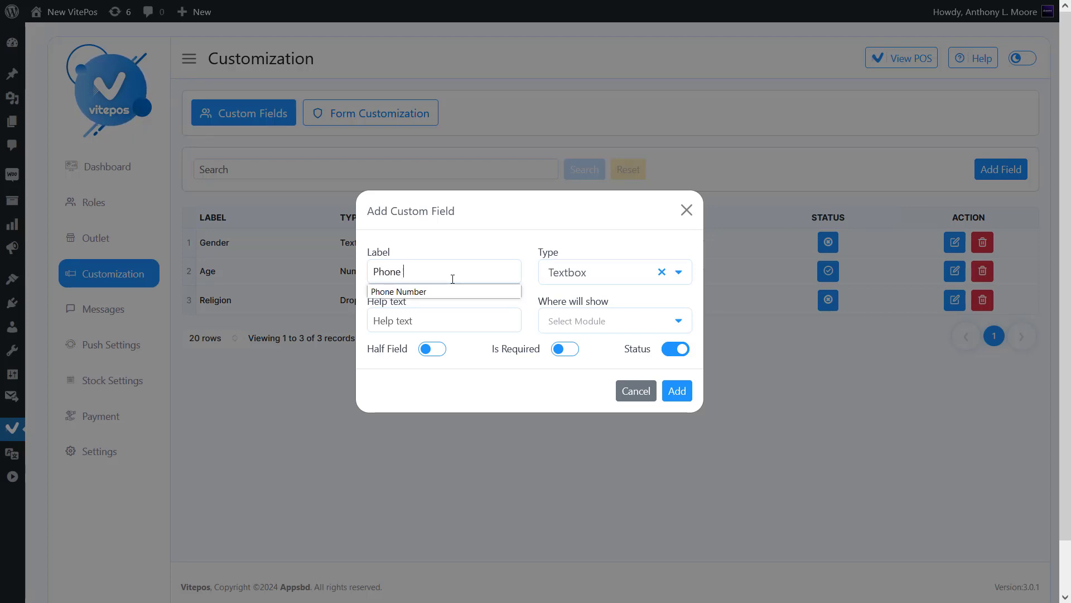
text( Number)
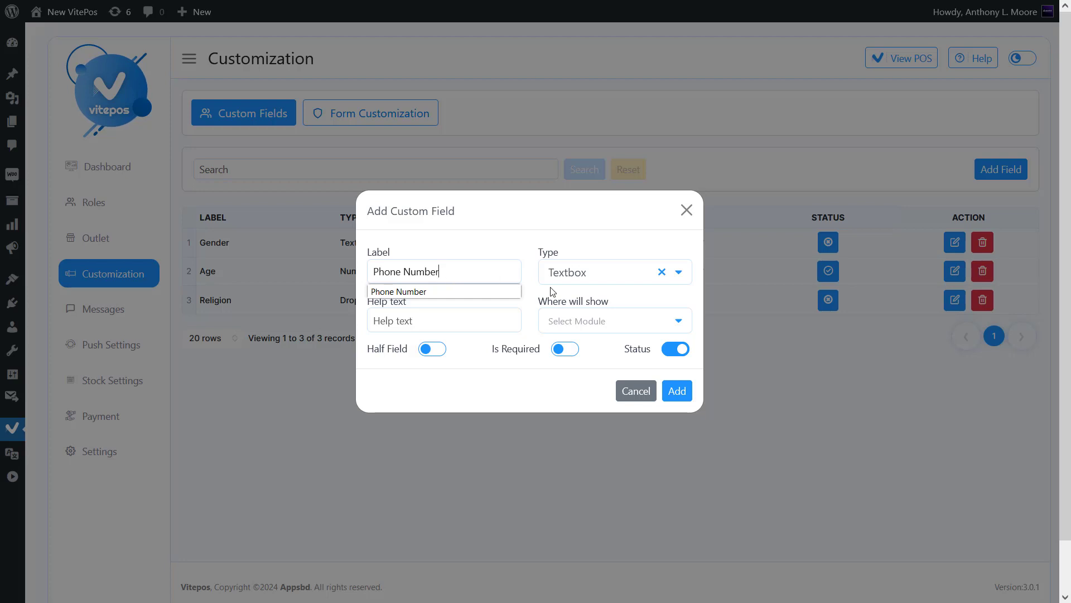
click(579, 277)
scroll(601, 336, down, 2)
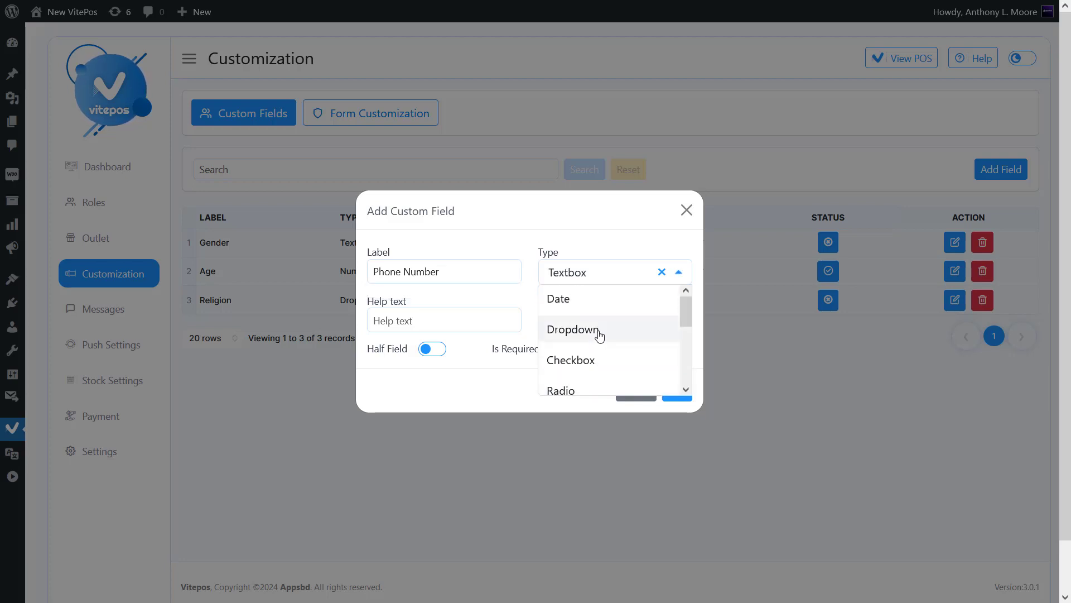
scroll(596, 301, down, 2)
mouse_move(686, 341)
mouse_down()
mouse_move(688, 299)
mouse_move(690, 389)
mouse_move(684, 333)
mouse_up()
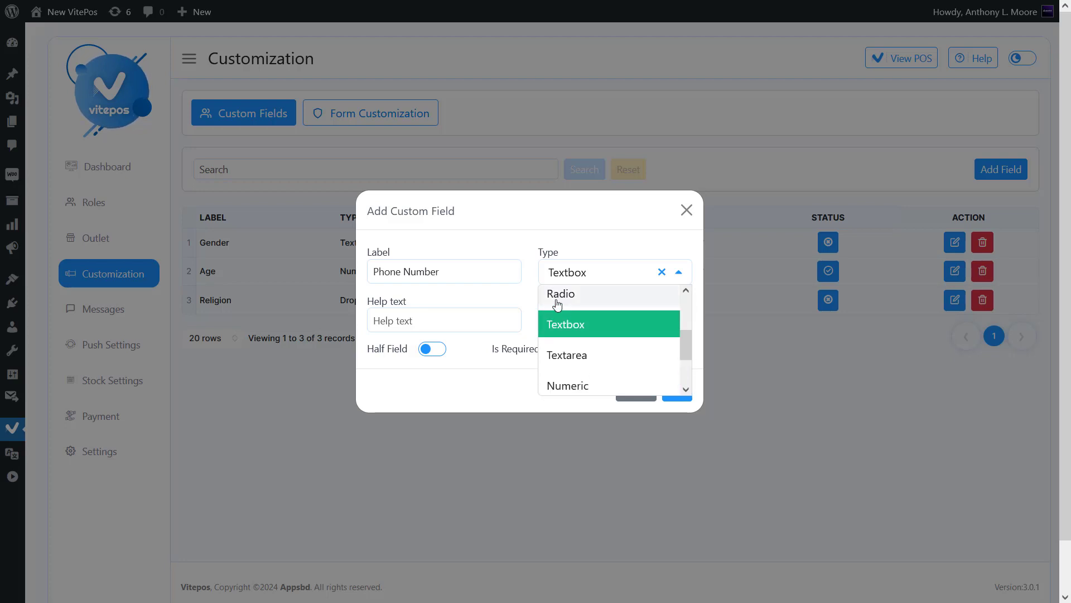
click(557, 241)
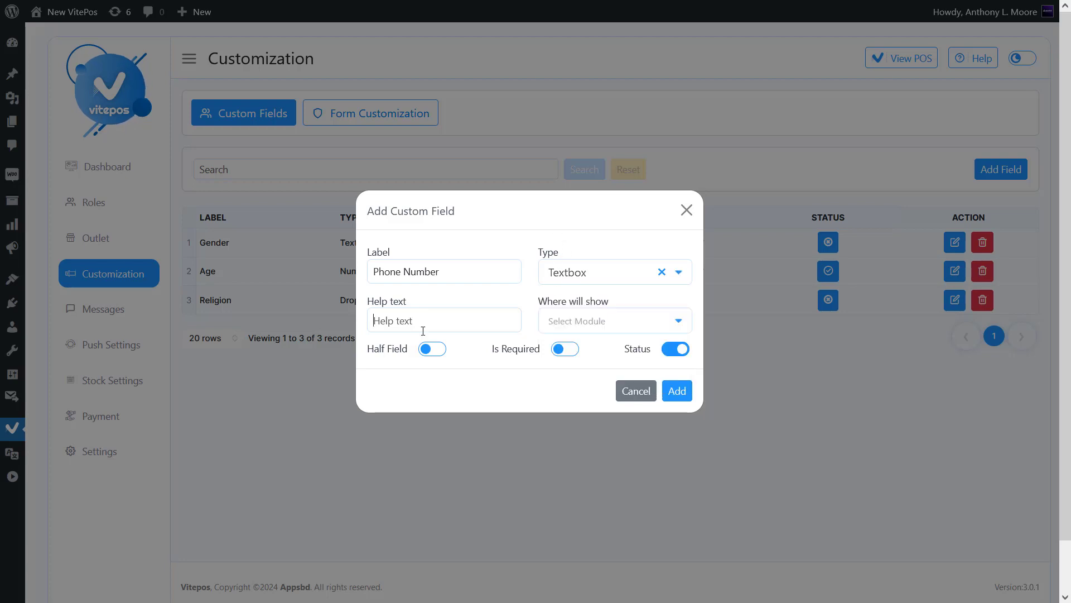
click(421, 327)
text(123456789)
- Show the field On Cart/Invoice, positioned Into the buttons, and add it
click(570, 326)
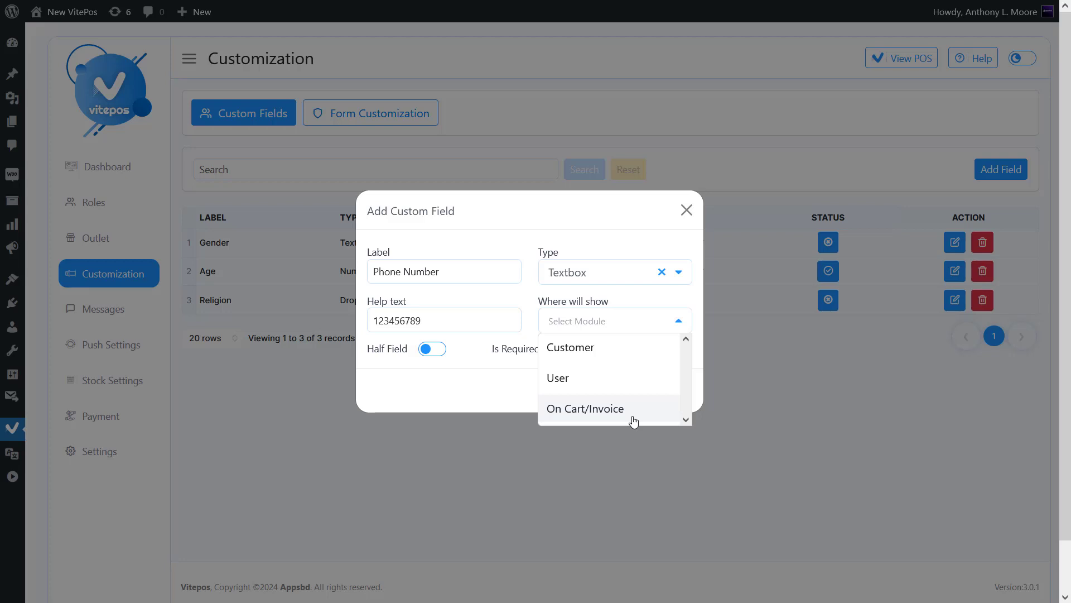
click(593, 422)
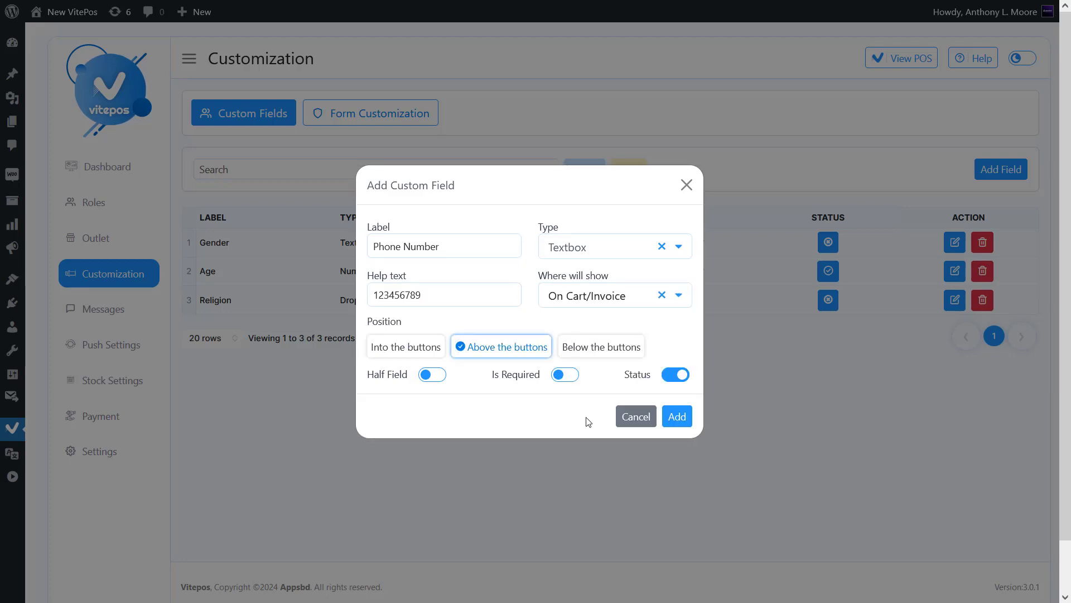
drag(368, 323, 408, 323)
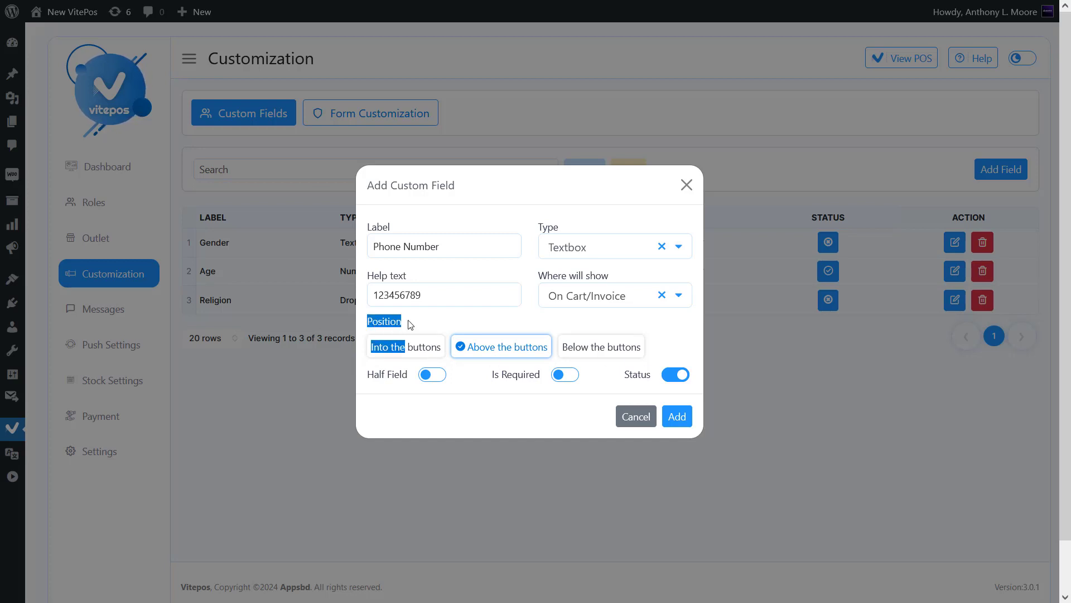
click(407, 326)
click(397, 349)
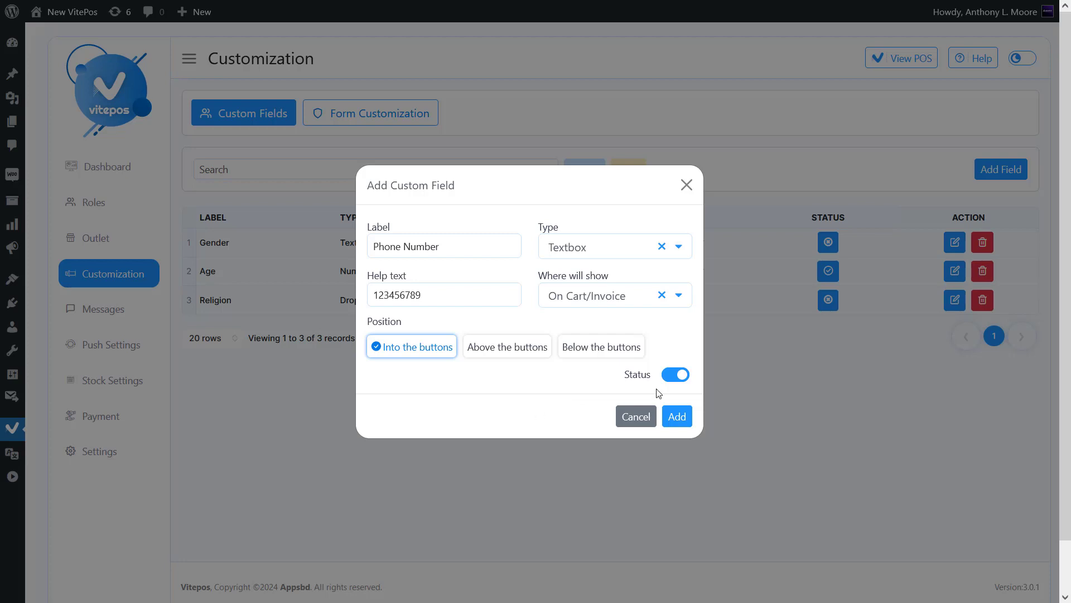
click(677, 416)
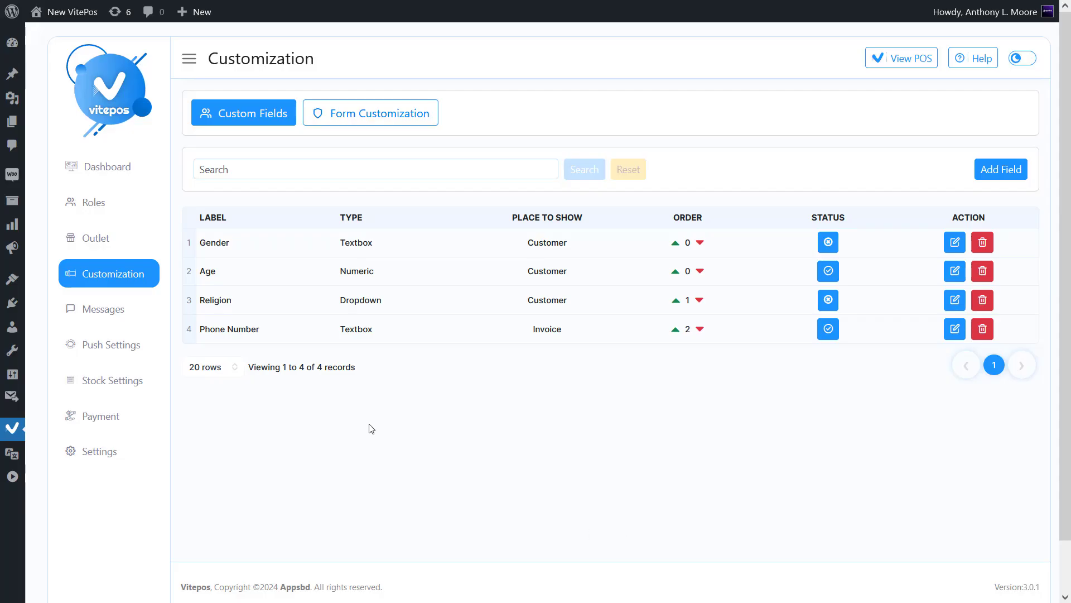
- In the POS, enter and submit a Phone Number for the Sunglasses-and-Cap cart
drag(199, 330, 840, 336)
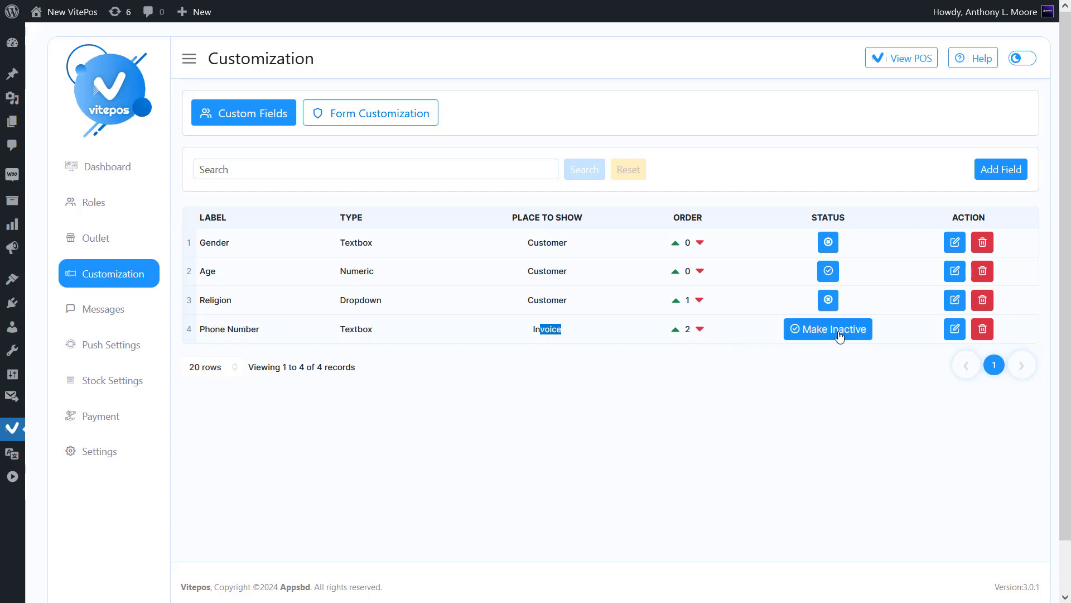
click(897, 66)
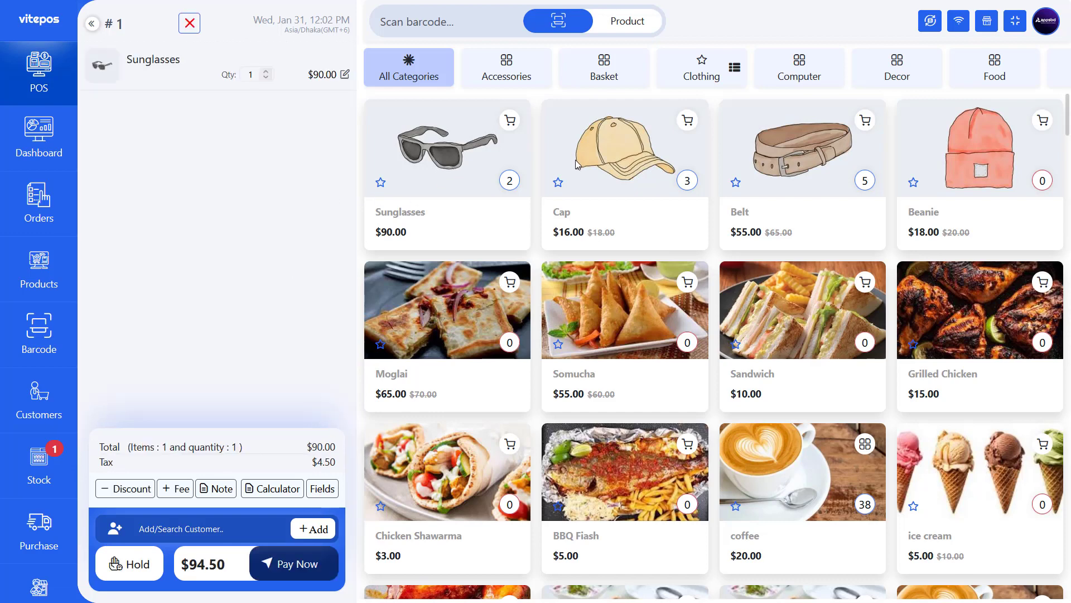
click(327, 489)
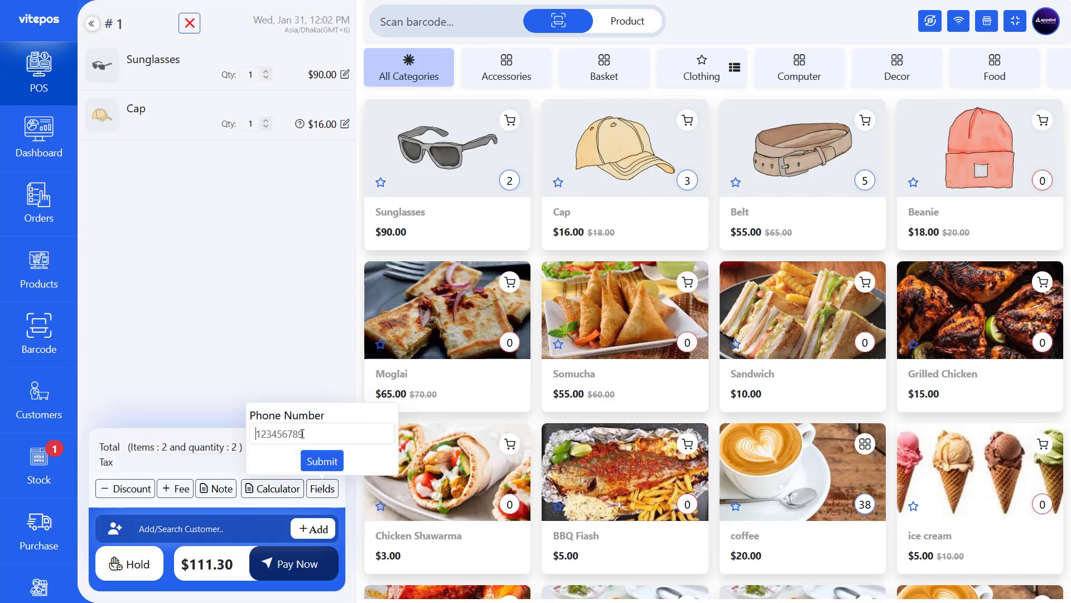
click(302, 433)
text(126589756)
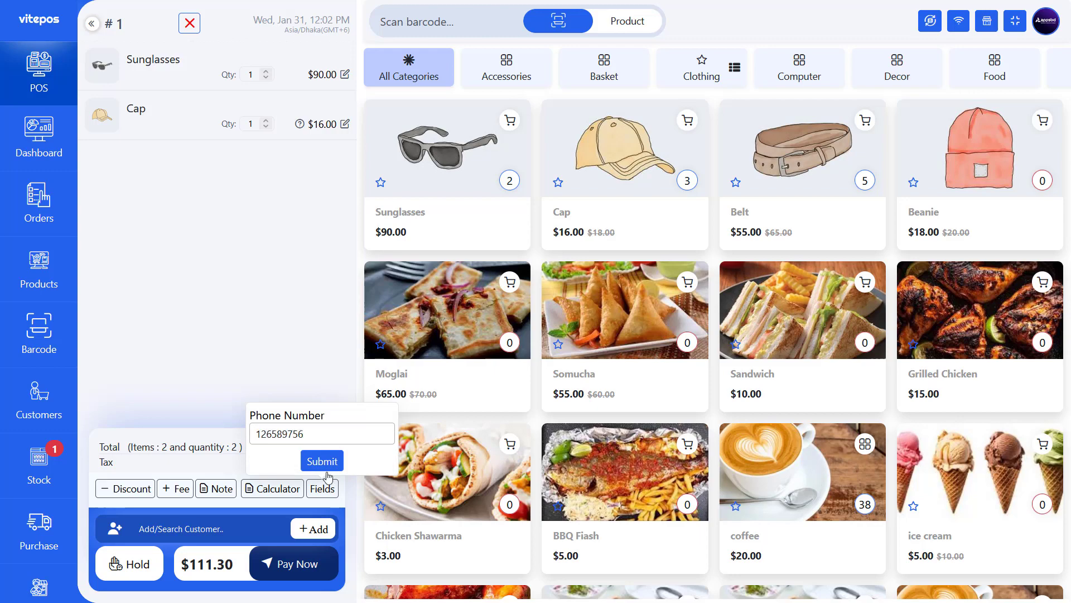
click(327, 469)
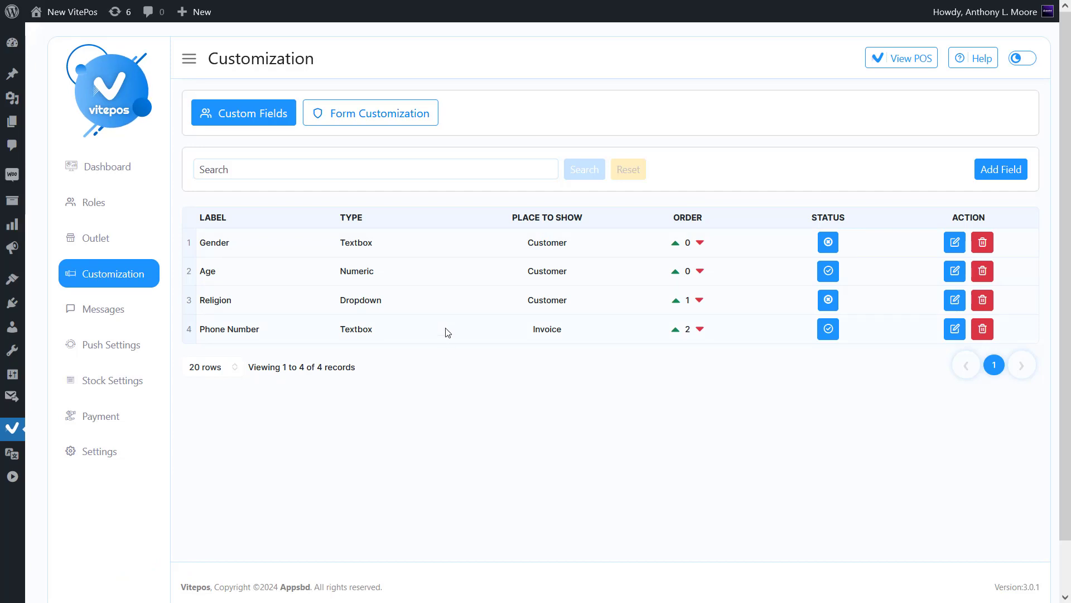
- Save the invoice print settings with Order Custom Fields left on under Item Details
click(140, 450)
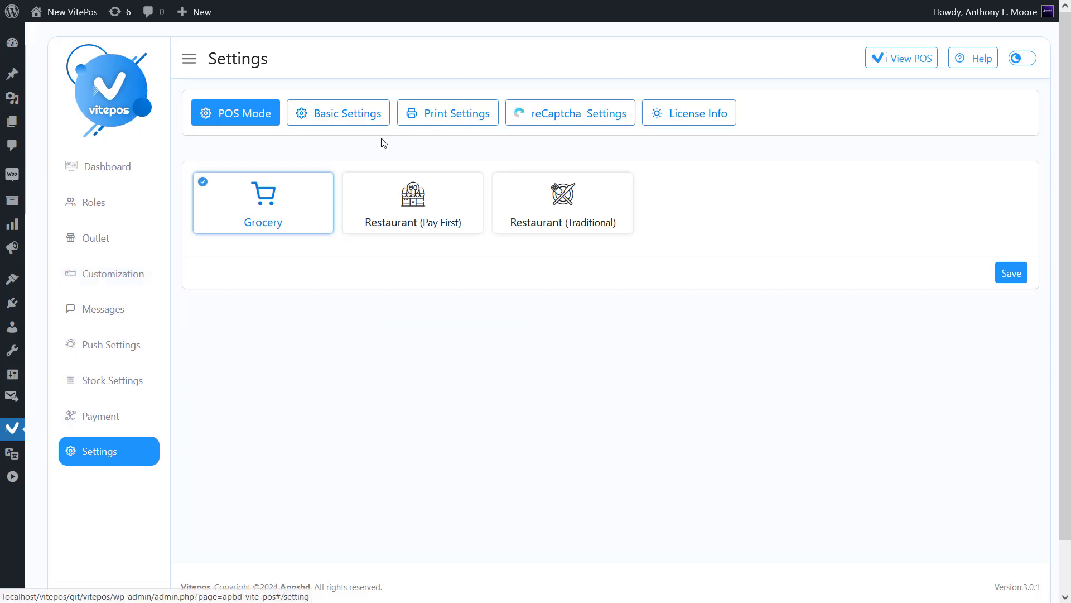
click(456, 114)
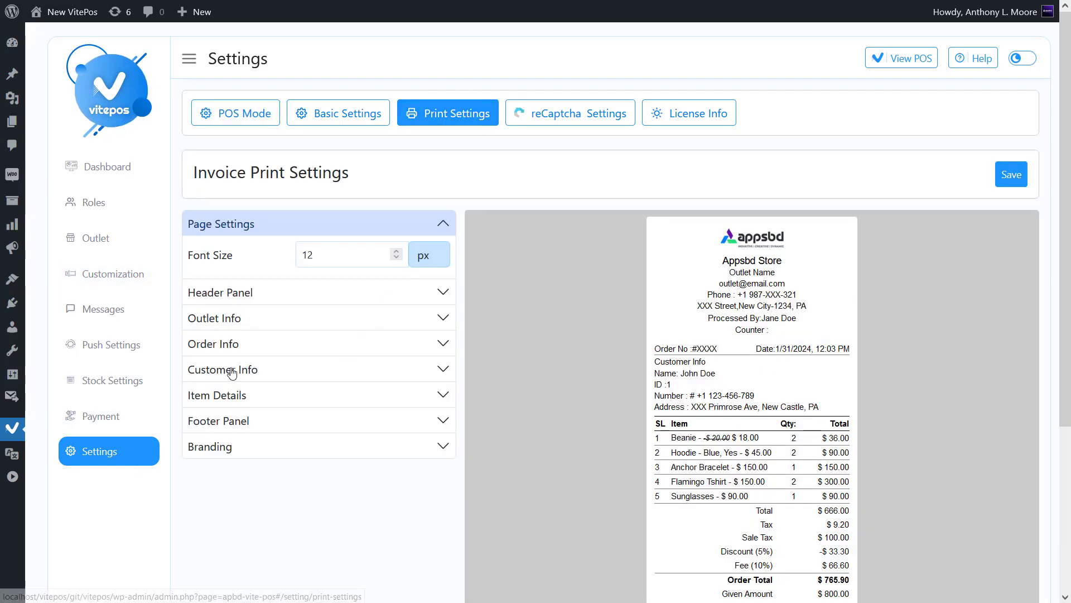
click(289, 387)
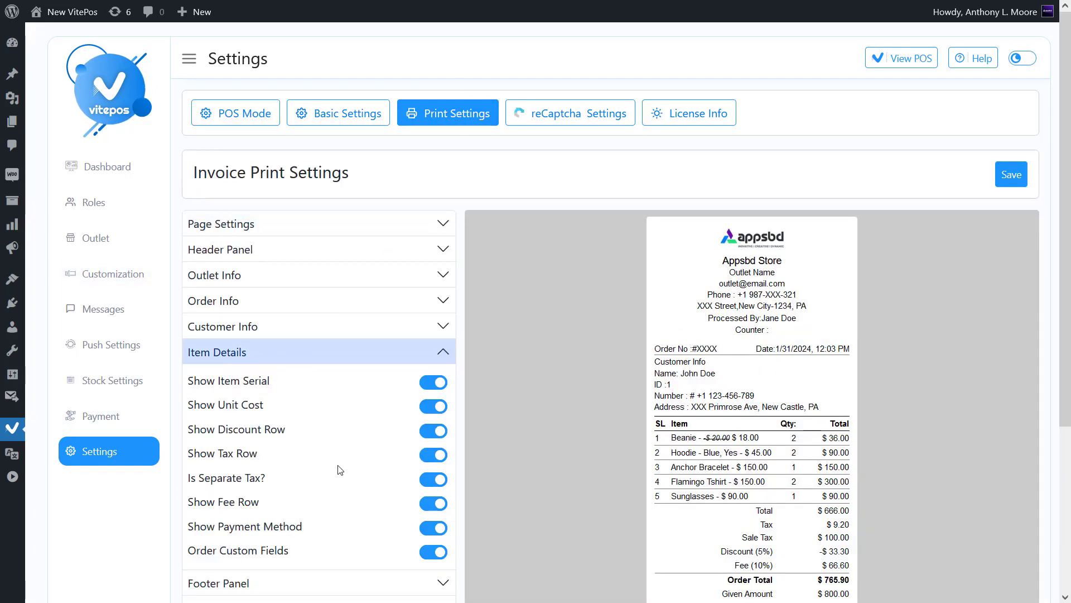
scroll(329, 558, down, 3)
mouse_move(190, 405)
mouse_down()
mouse_move(286, 405)
mouse_move(189, 405)
mouse_up()
click(409, 405)
click(434, 405)
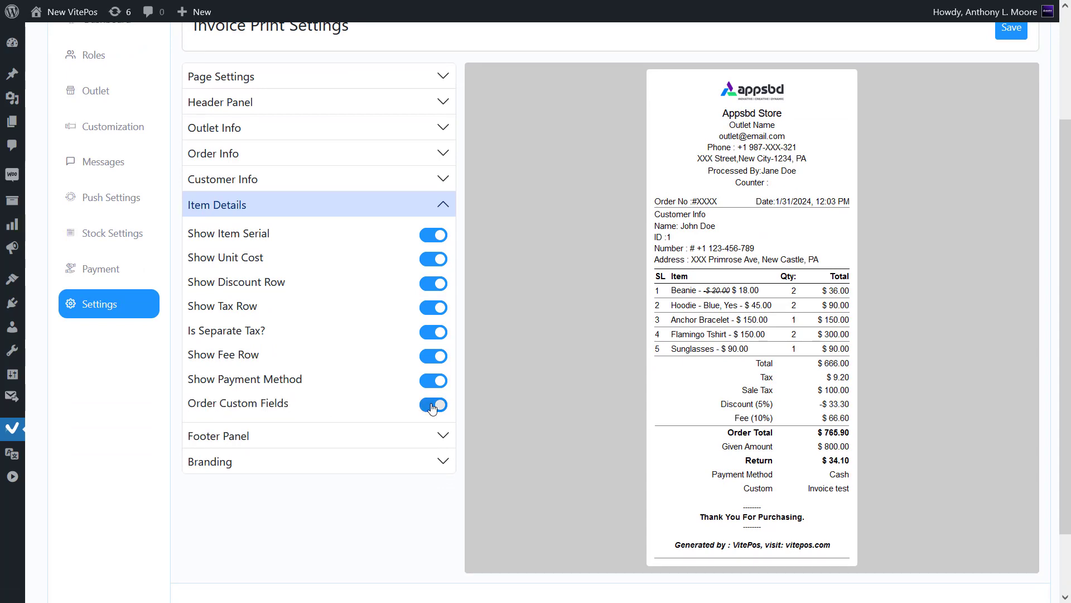
click(441, 406)
scroll(972, 226, up, 2)
click(1012, 177)
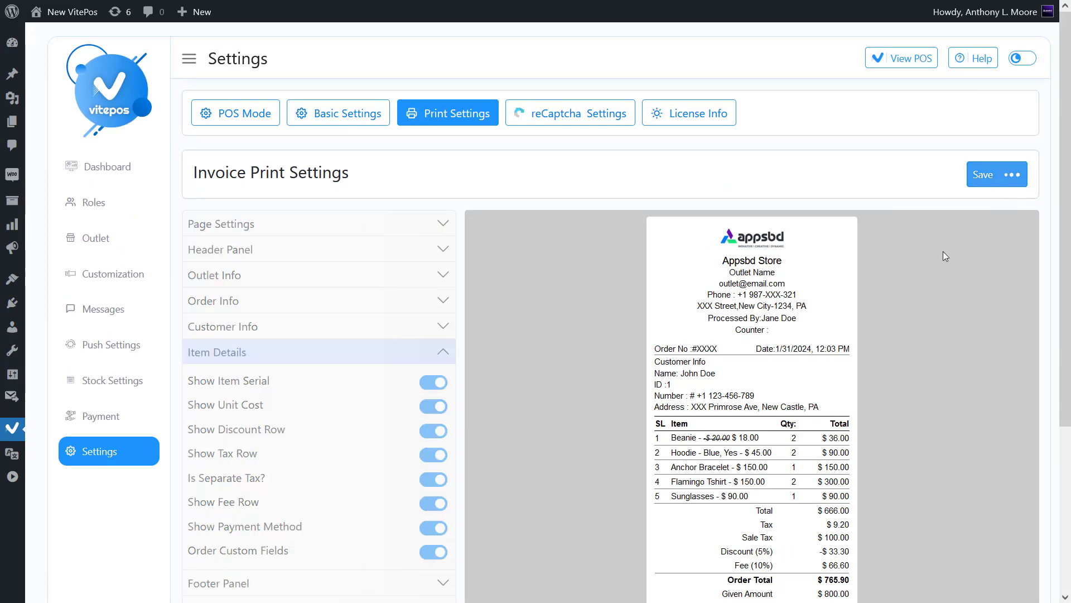
- Complete the two-item cart with an exact $111.30 cash payment
scroll(810, 290, down, 1)
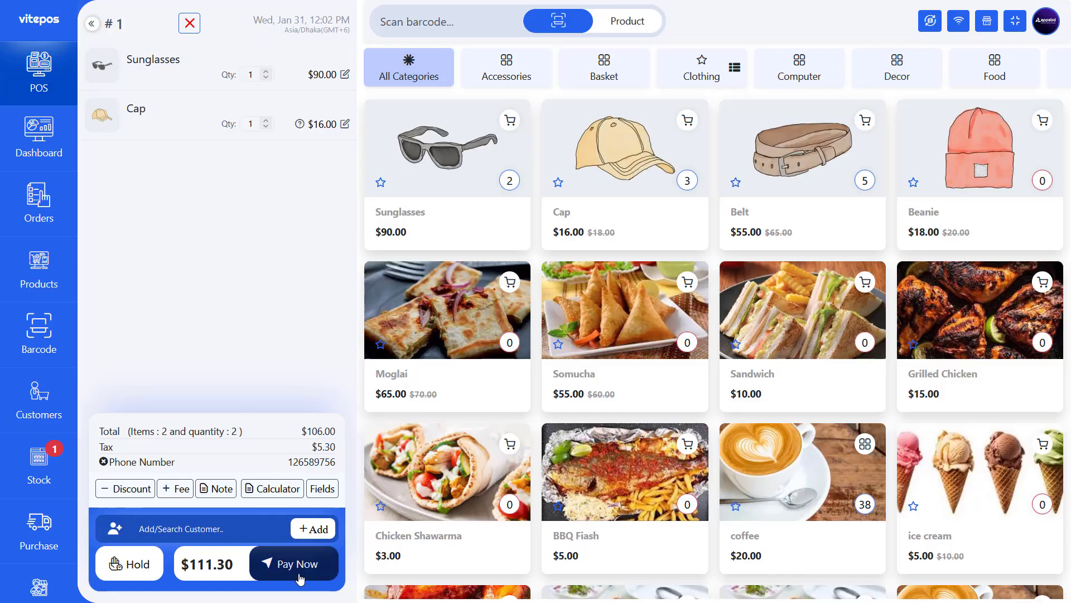
click(291, 564)
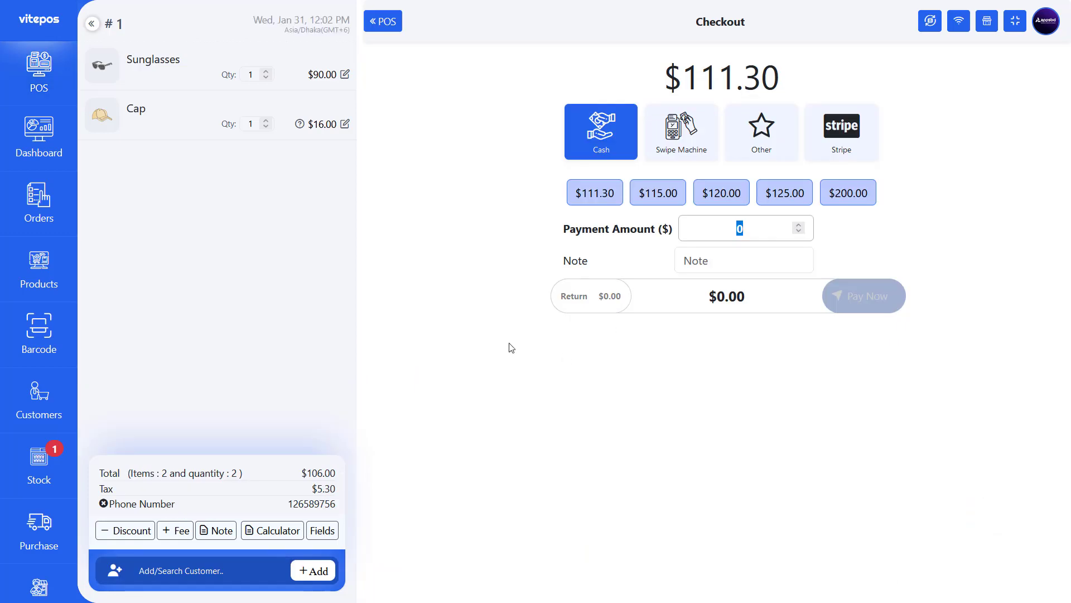
click(604, 193)
click(855, 296)
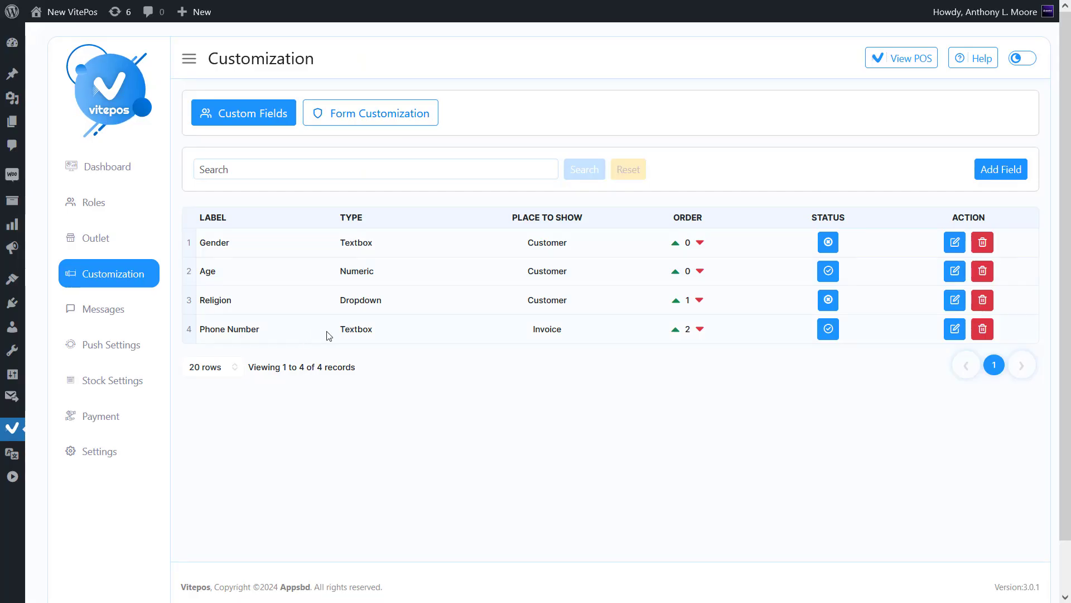
- Set Phone Number to Above the buttons, Half Field and Is Required, and update it
click(955, 333)
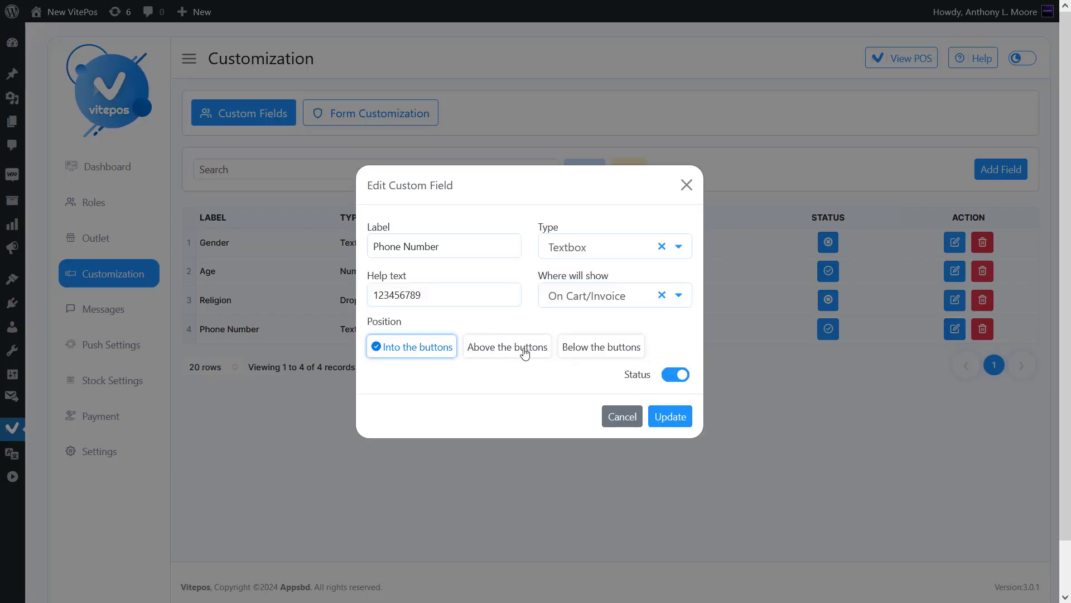
click(490, 348)
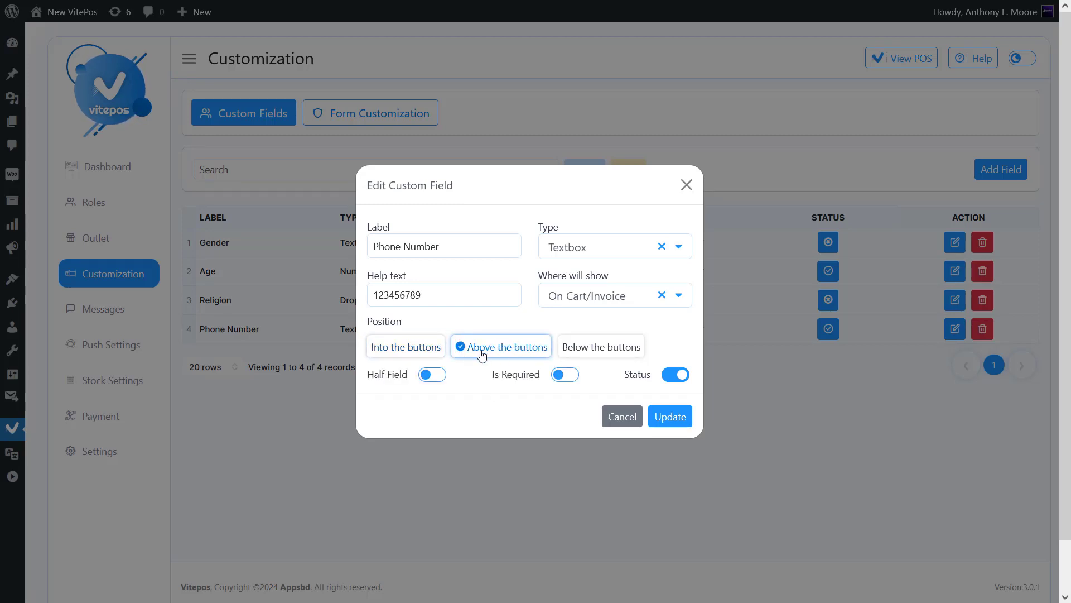
click(437, 378)
click(565, 377)
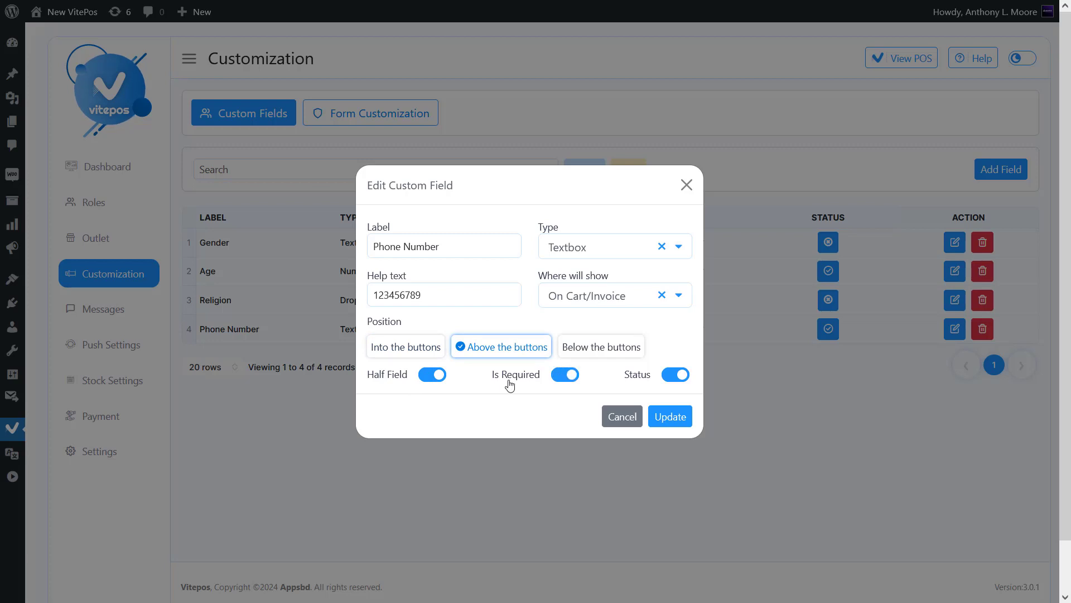
click(670, 418)
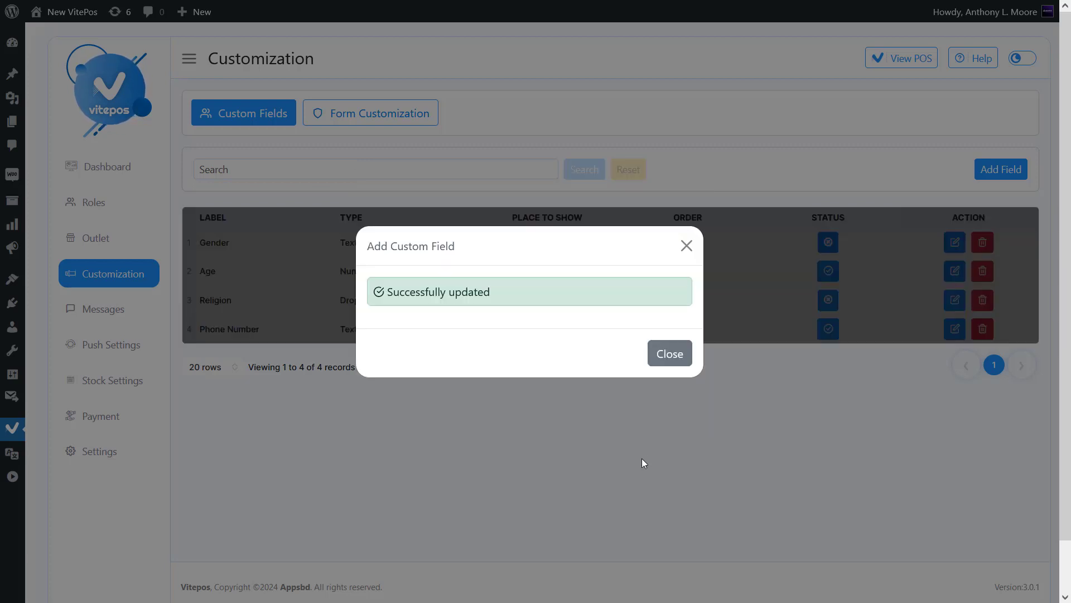
click(683, 353)
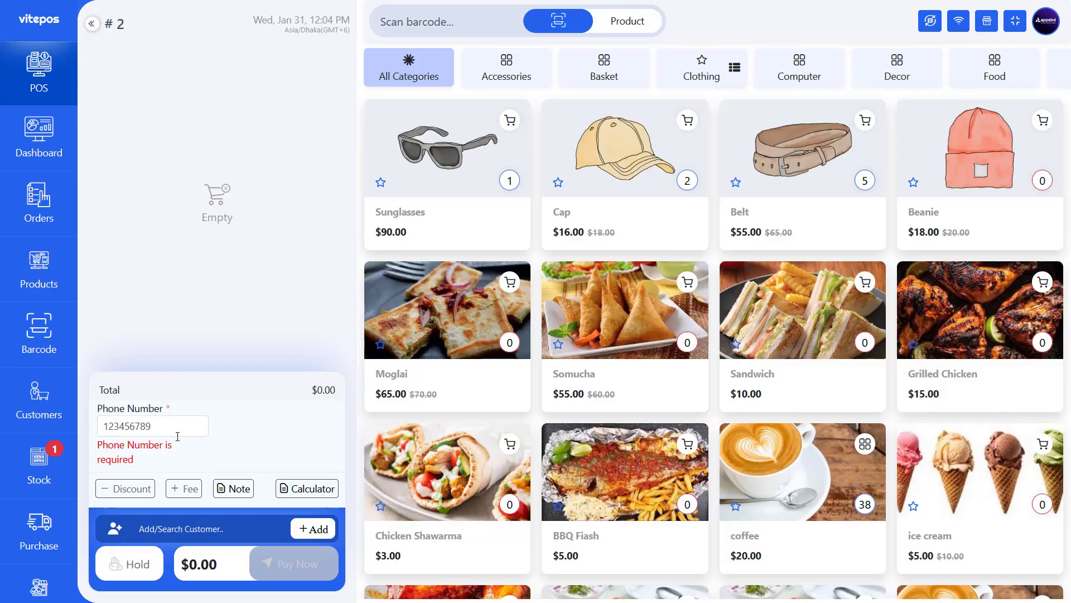
- Enter a phone number and sell a Belt with $60.00 cash, checking it on the receipt
click(161, 433)
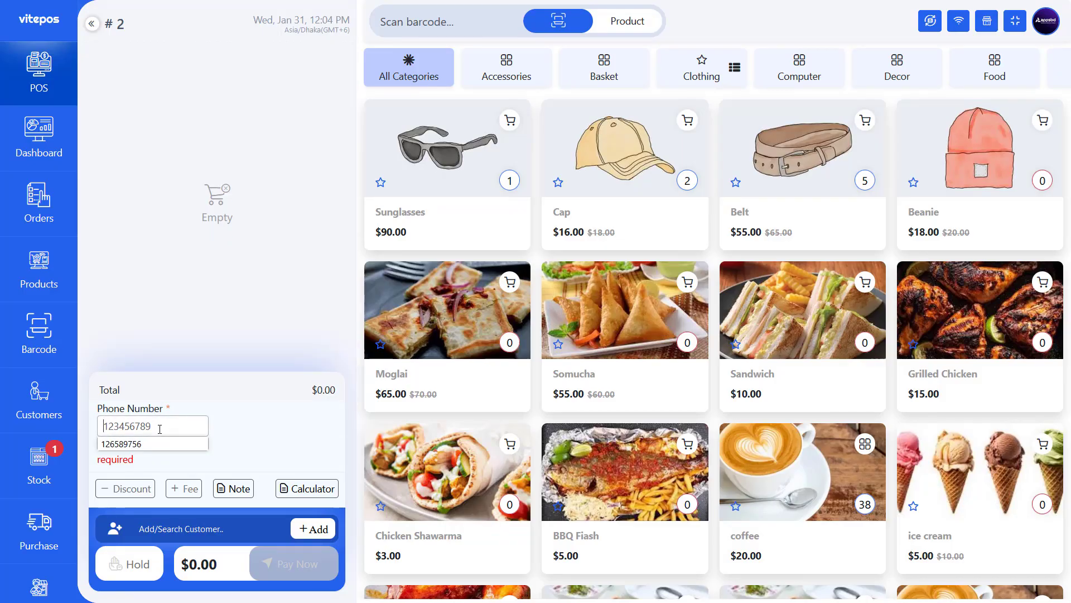
click(770, 173)
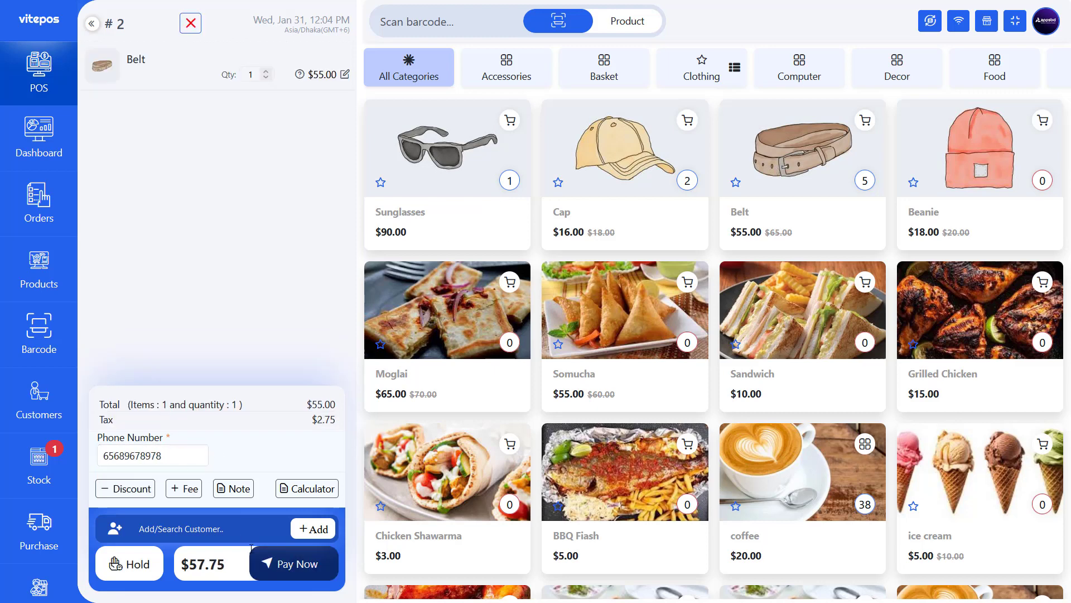
click(294, 564)
click(662, 193)
click(851, 295)
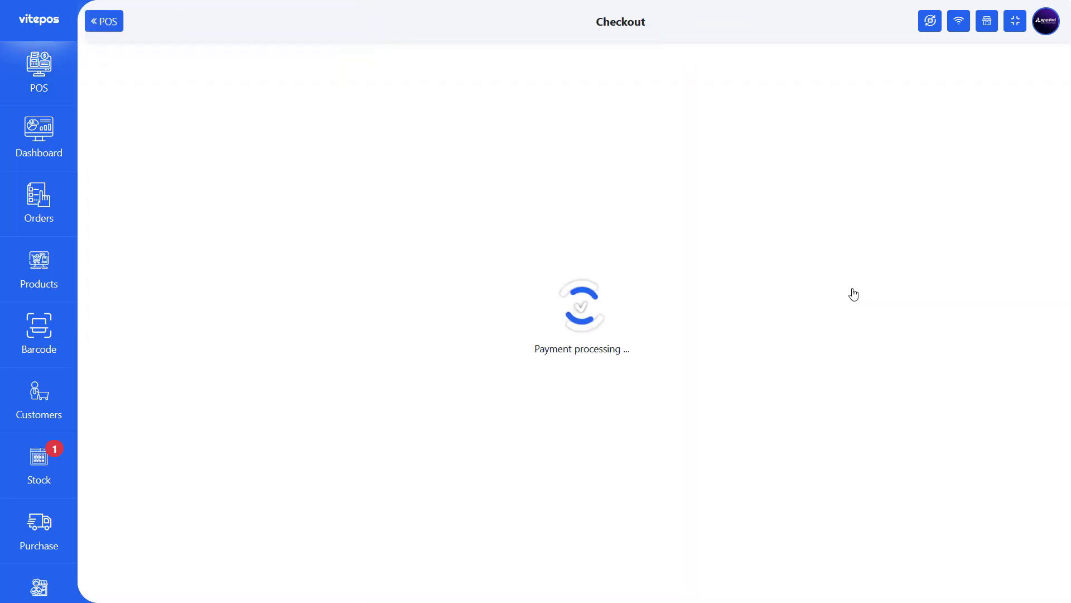
drag(519, 441, 663, 438)
click(680, 433)
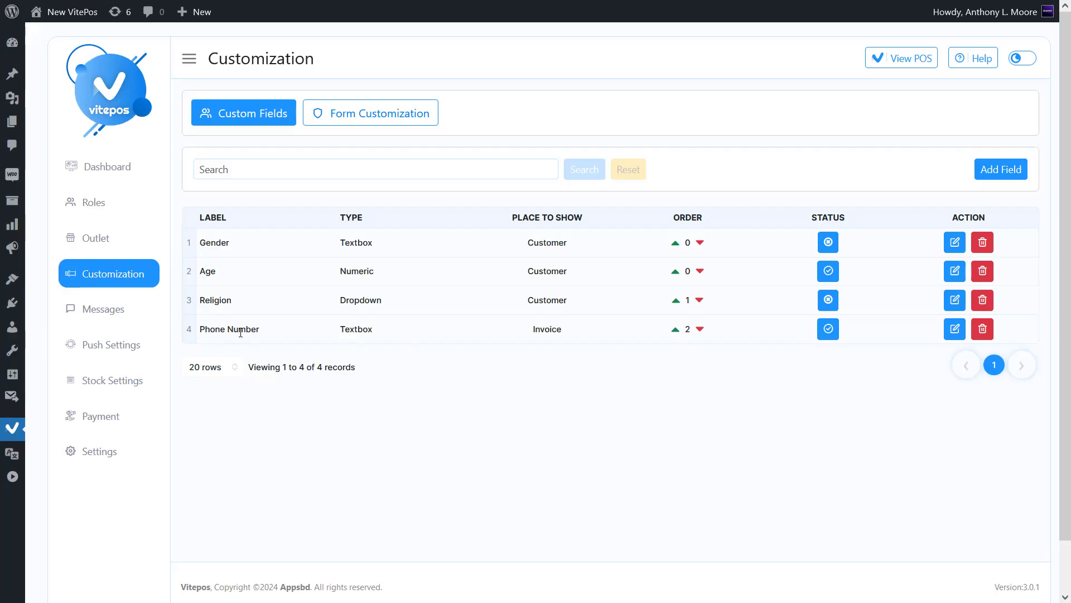
- Set Phone Number to Below the buttons, full width and optional, and update it
click(955, 328)
click(608, 351)
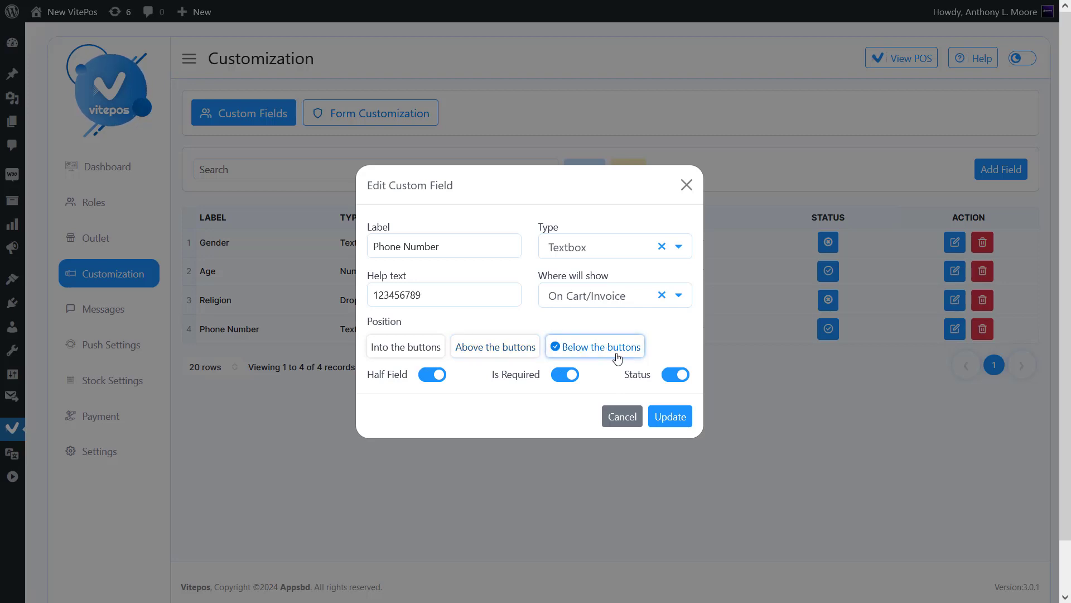
click(428, 376)
click(563, 375)
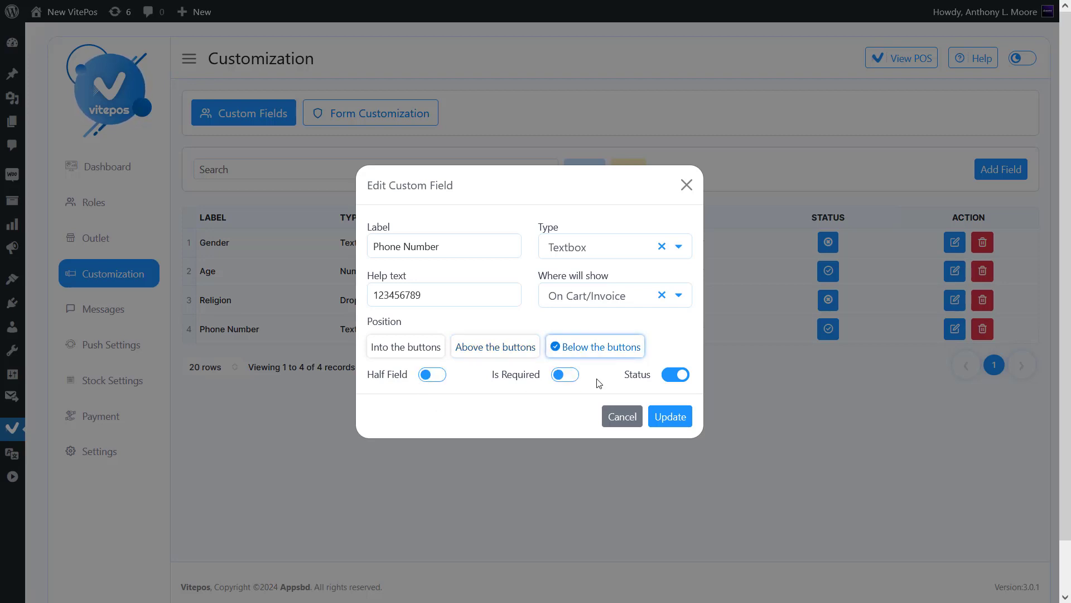
click(682, 419)
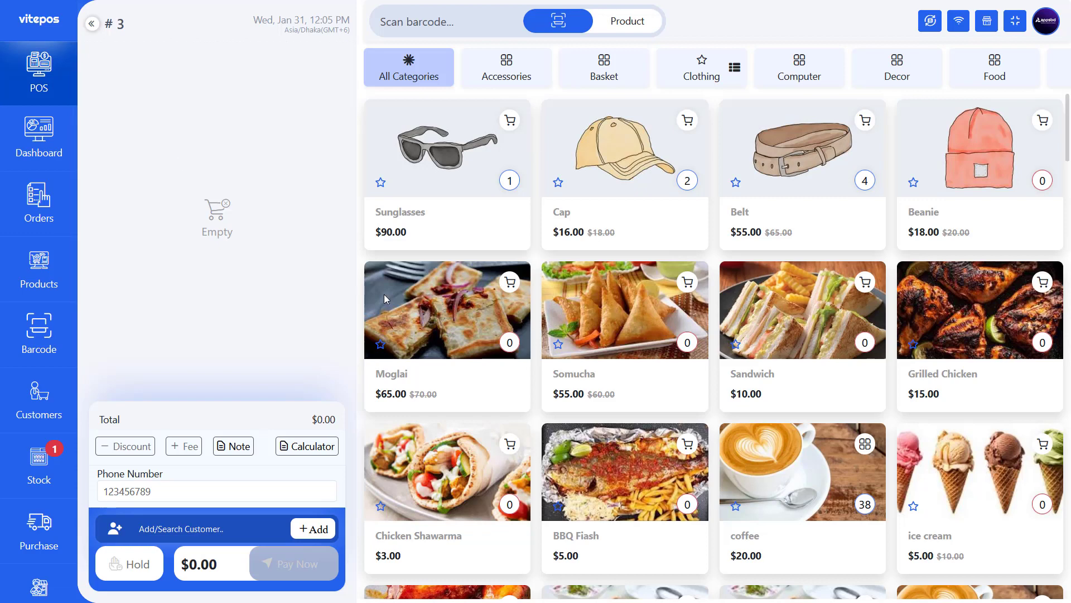
- Sell Cap and Sunglasses with a phone number, paying $115.00 cash, and check the receipt
double_click(430, 227)
click(606, 224)
click(170, 492)
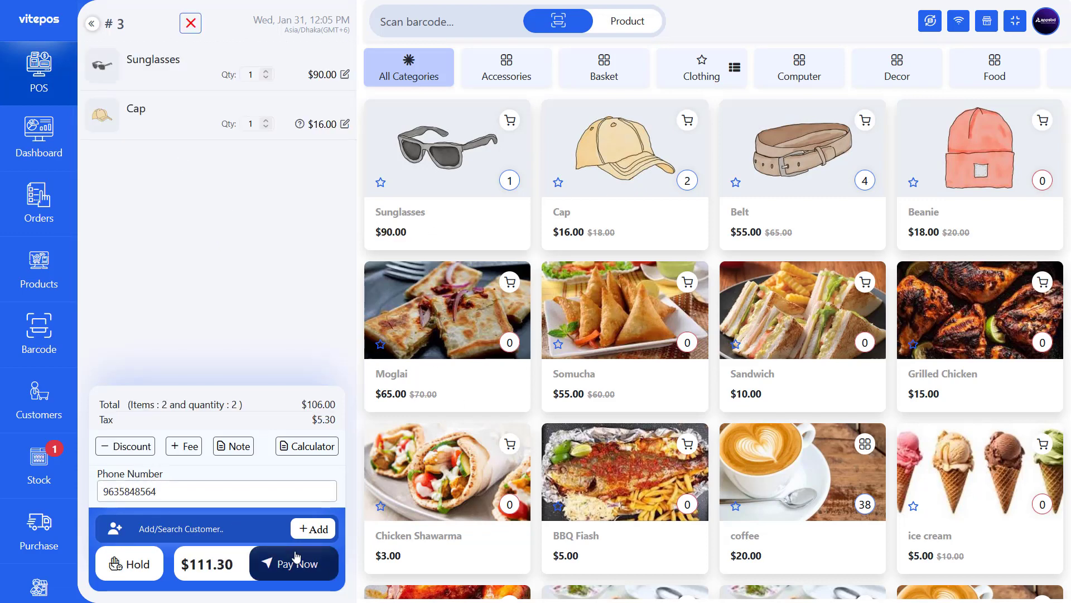
click(294, 563)
click(662, 195)
click(834, 296)
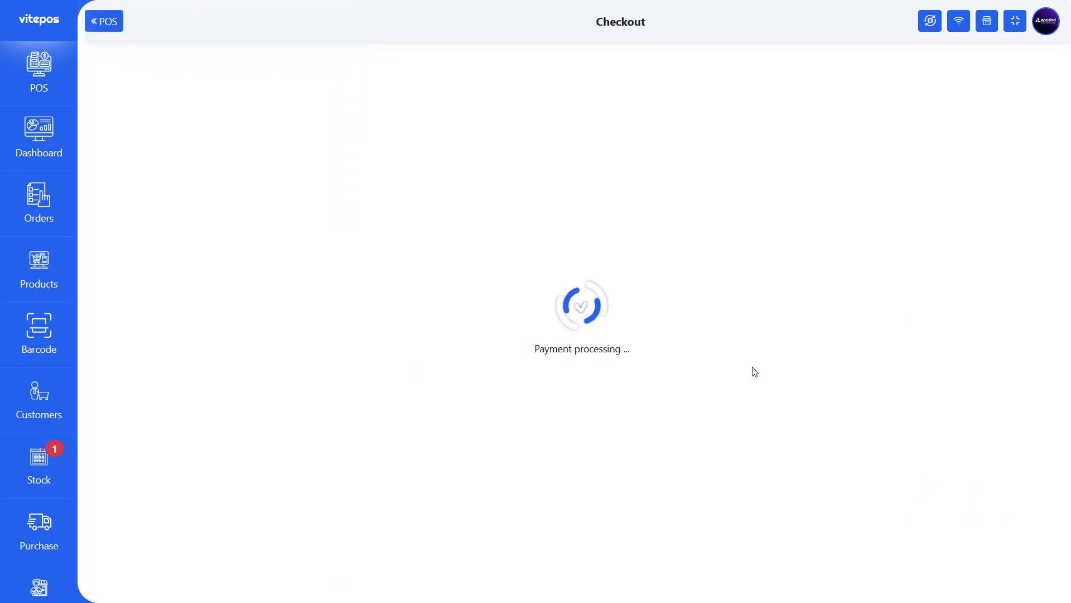
drag(621, 454, 683, 456)
click(673, 457)
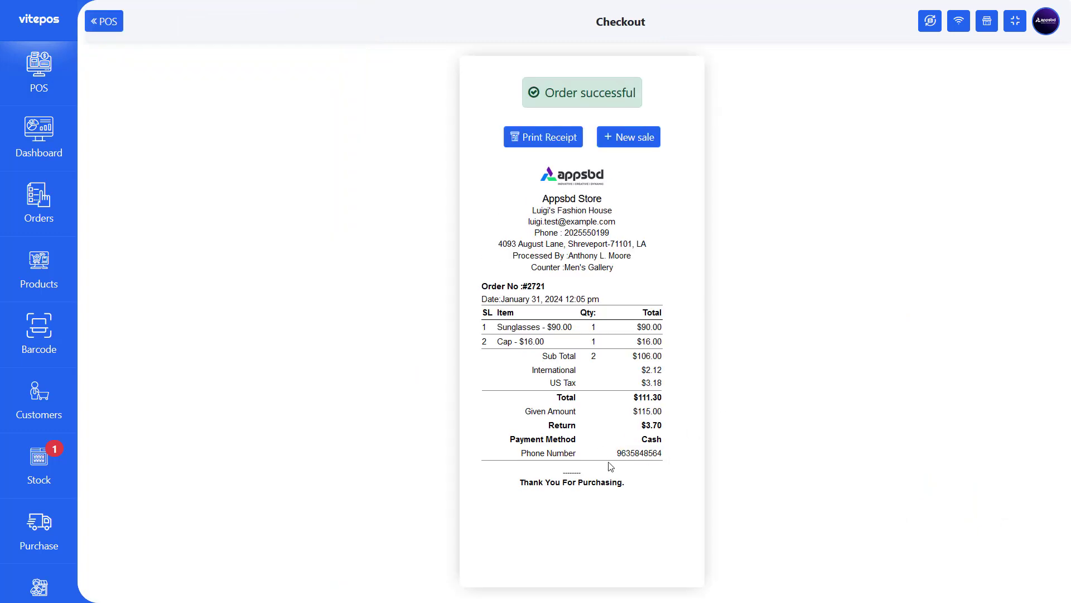
drag(616, 455, 667, 456)
click(667, 457)
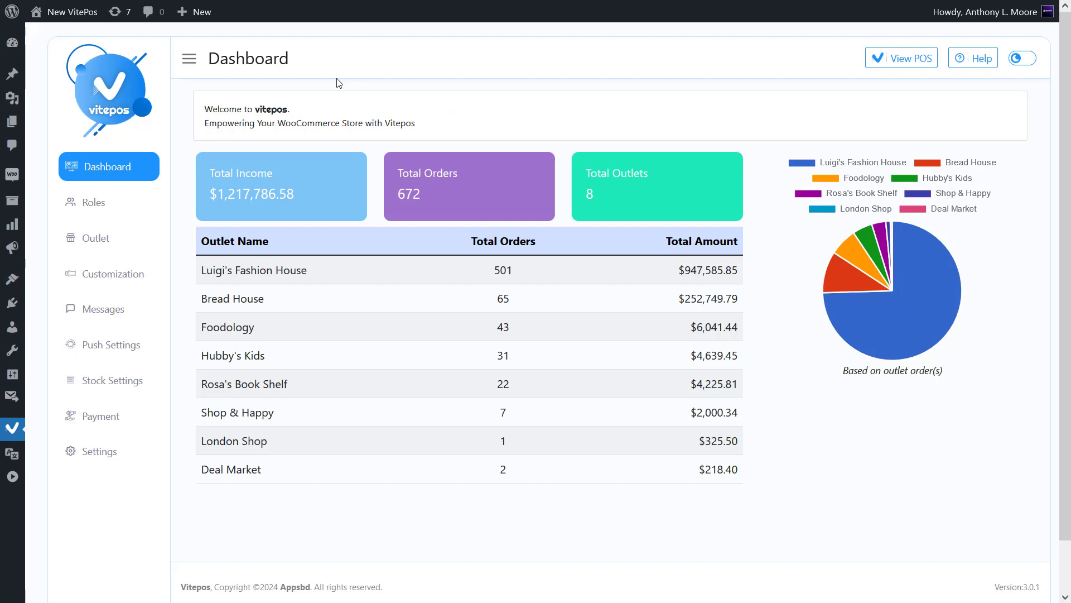
- Switch on Enable Single Cash Drawer under Basic Settings and save
click(106, 459)
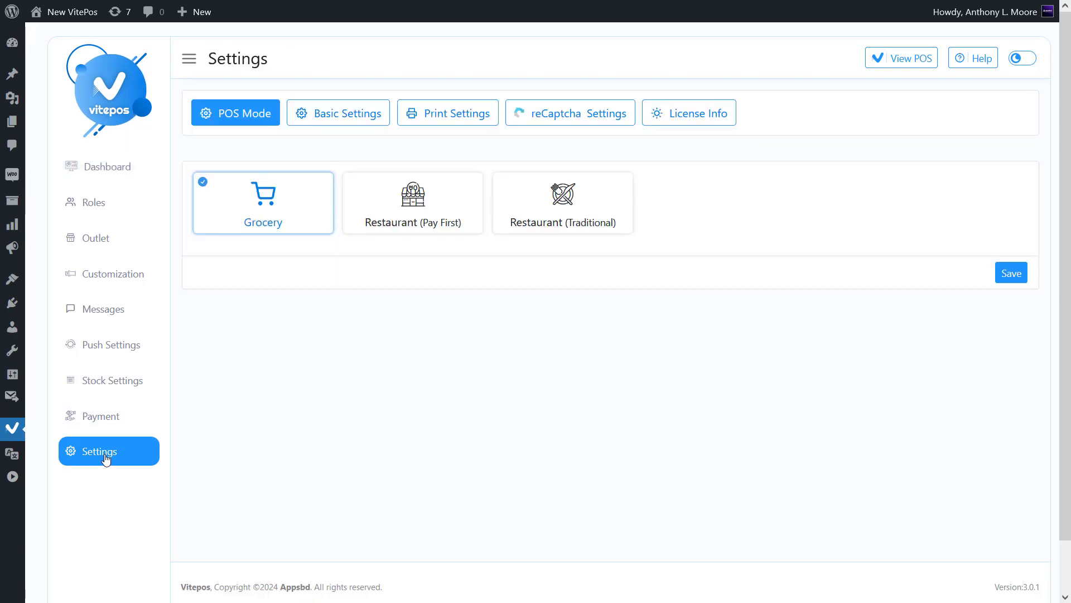
click(337, 127)
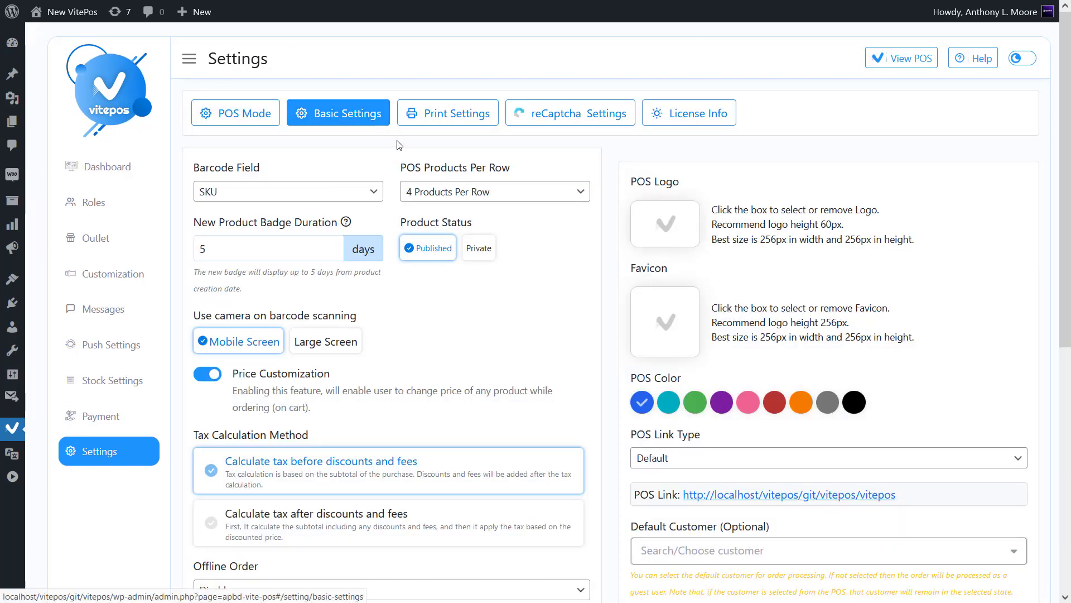
scroll(632, 251, down, 7)
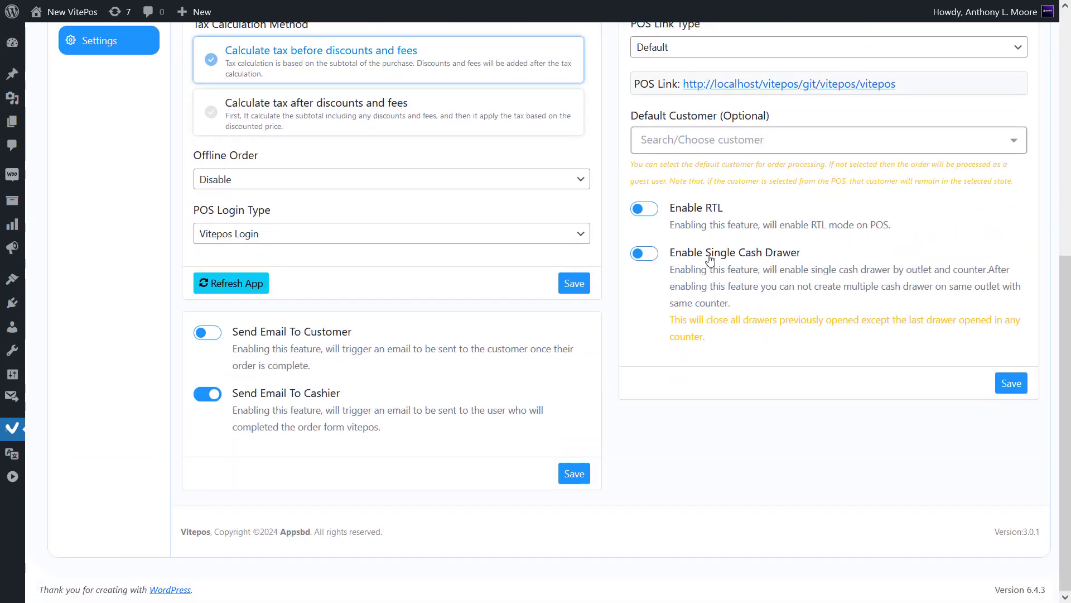
click(649, 259)
drag(671, 275, 722, 339)
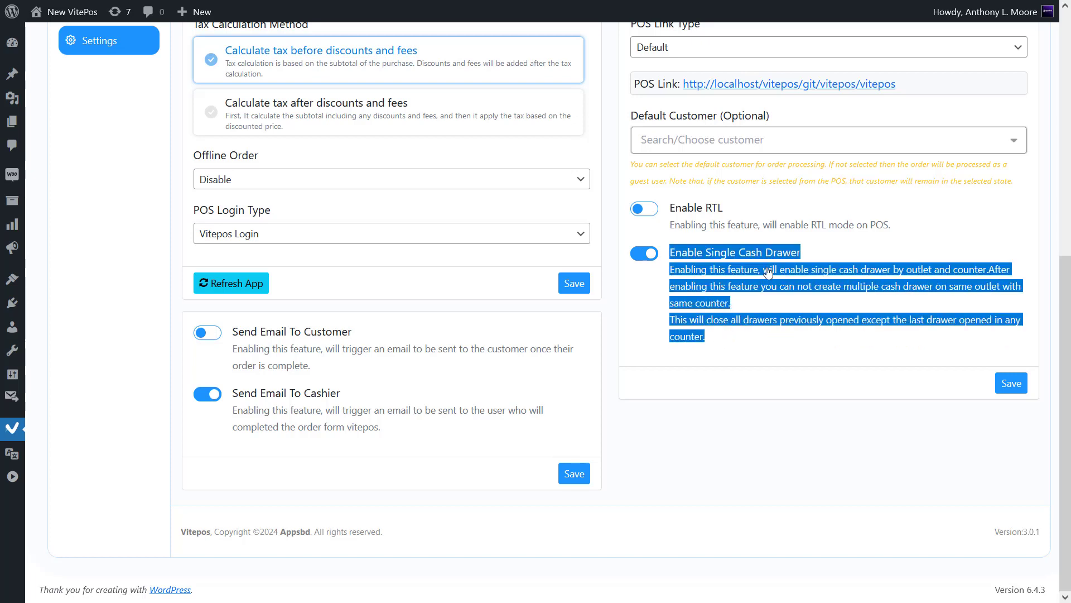
click(726, 348)
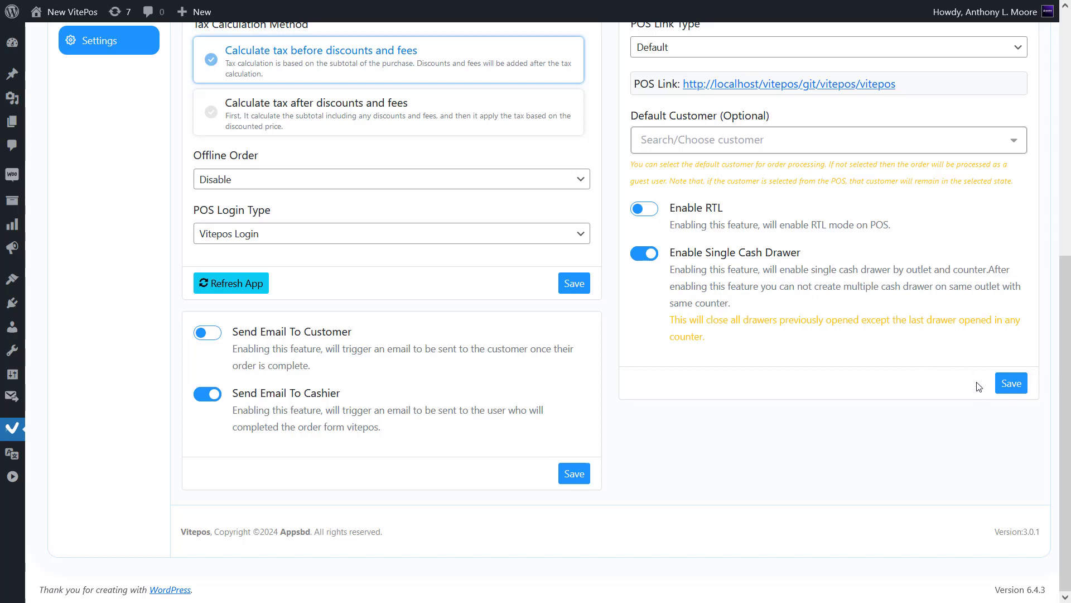
click(1002, 384)
- Log into Luigi's Fashion House, Men's Gallery and continue the existing $1,200.00 cash drawer
scroll(835, 432, up, 8)
click(917, 67)
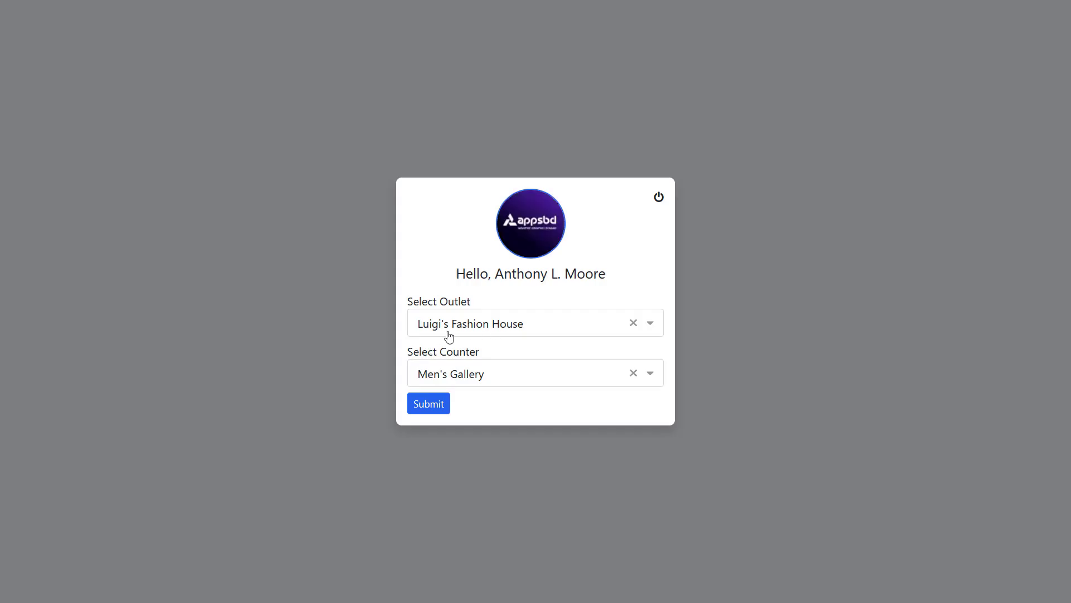
click(440, 406)
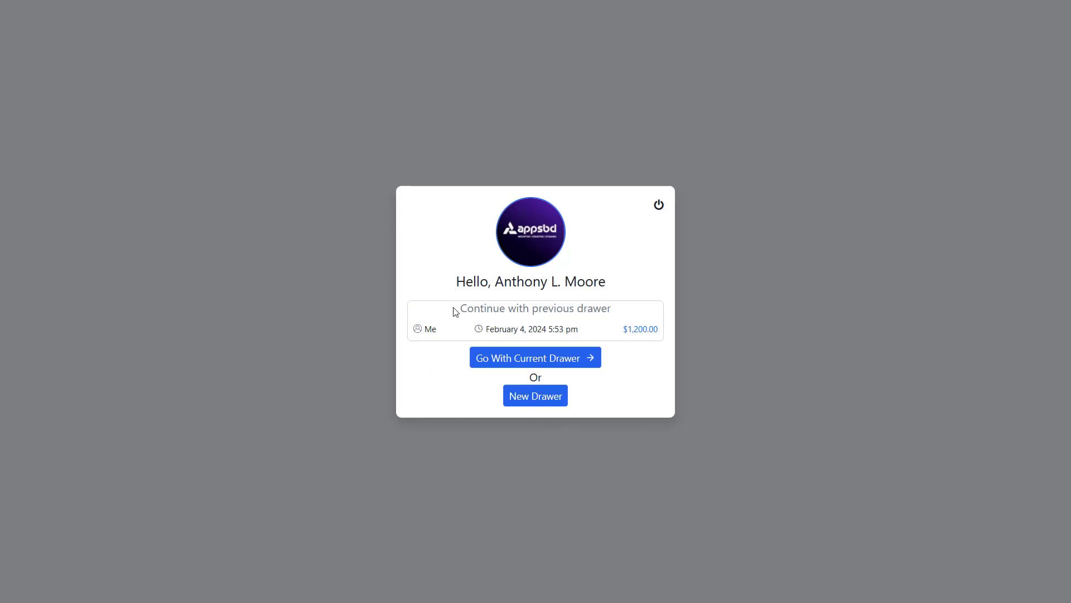
drag(425, 330, 667, 335)
click(445, 330)
click(586, 339)
click(621, 342)
click(569, 362)
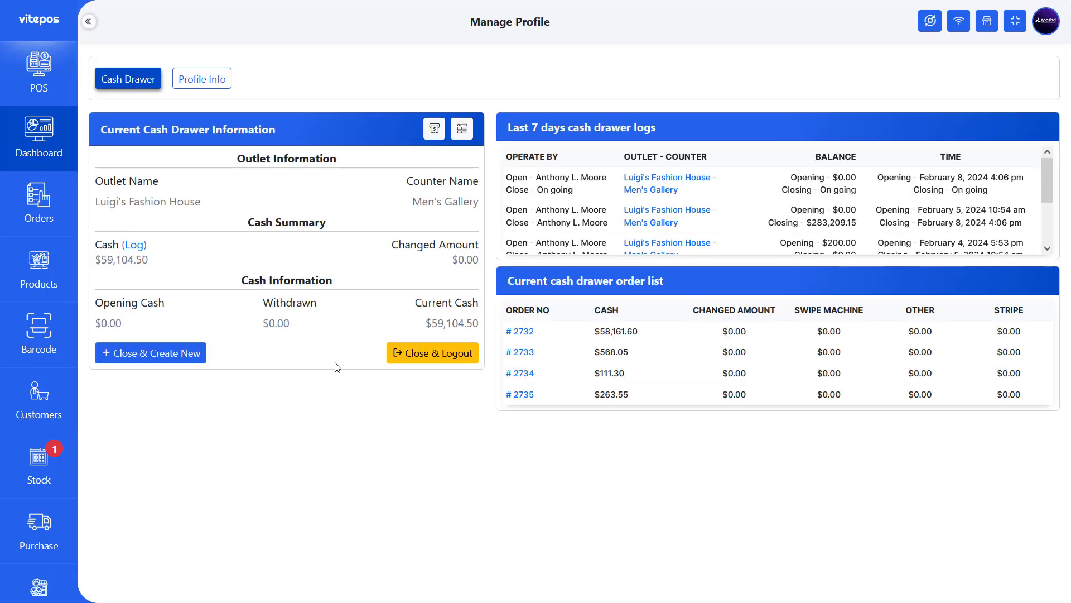
- Check the current drawer's cash log, then switch cash drawers without closing the current one
click(134, 246)
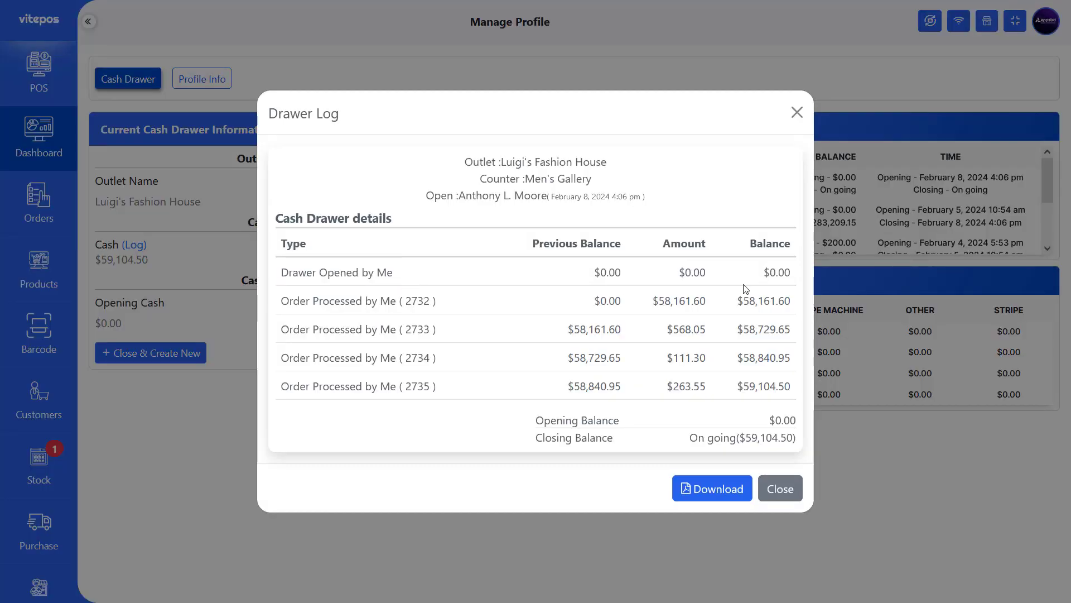
click(779, 487)
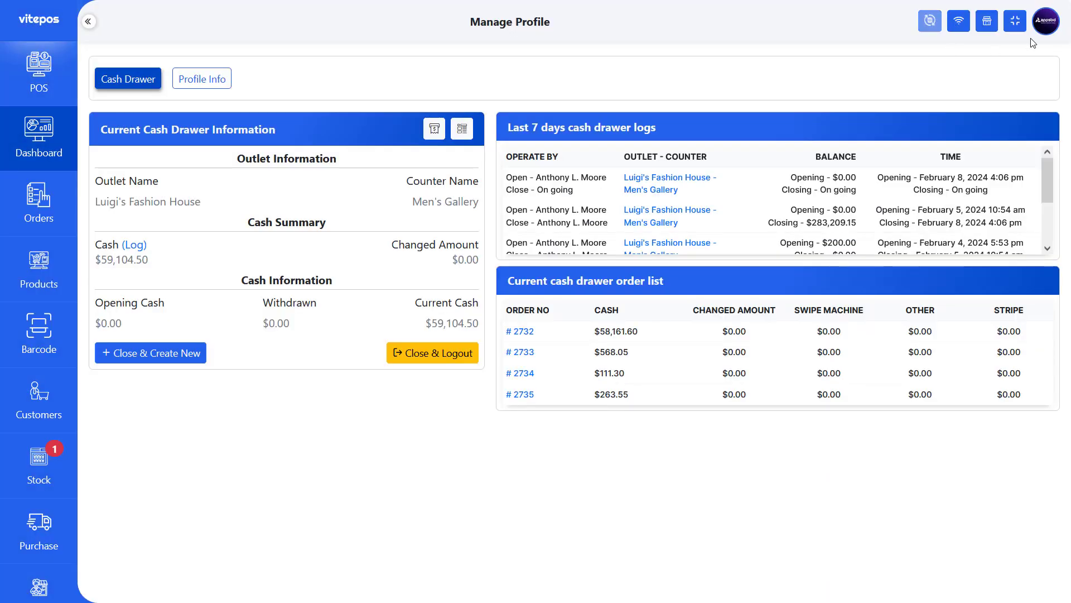
click(1048, 32)
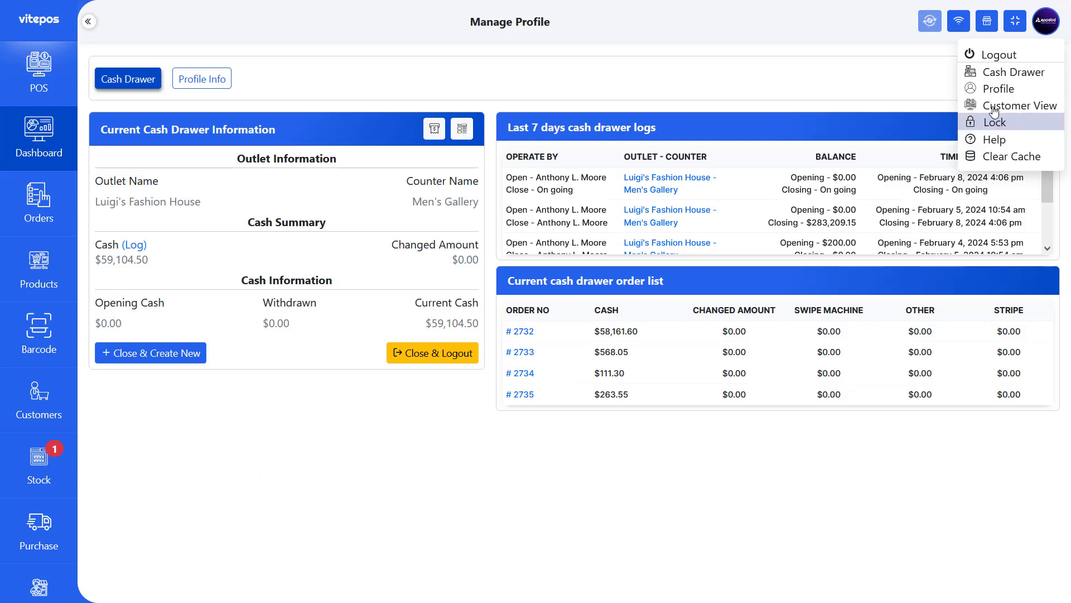
click(995, 70)
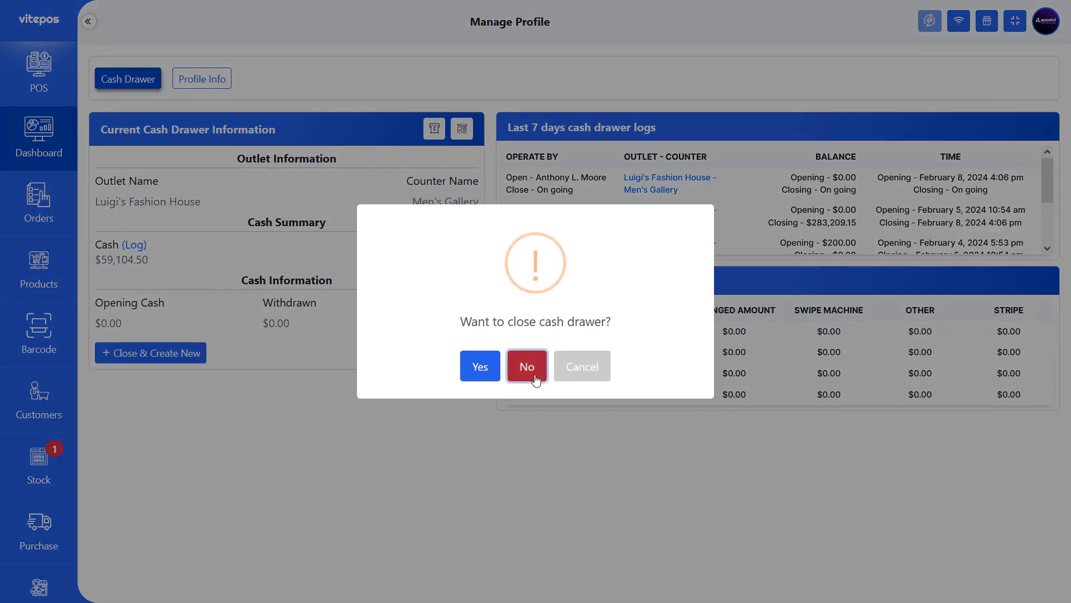
click(527, 364)
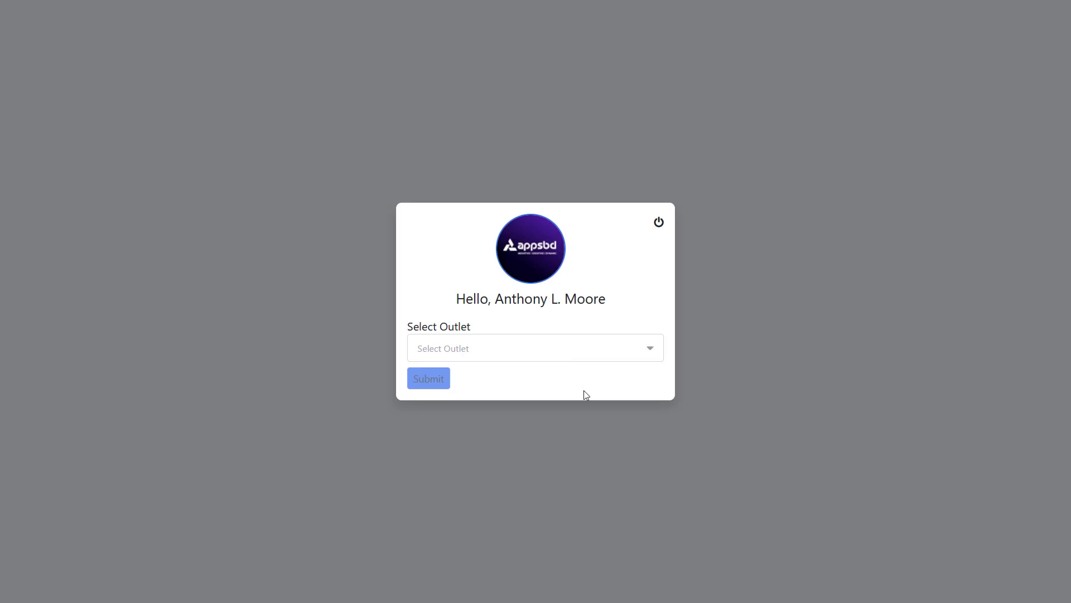
- Sign back in with Luigi's Fashion House as outlet and Men's Gallery as counter
click(519, 348)
click(466, 386)
click(468, 376)
click(463, 426)
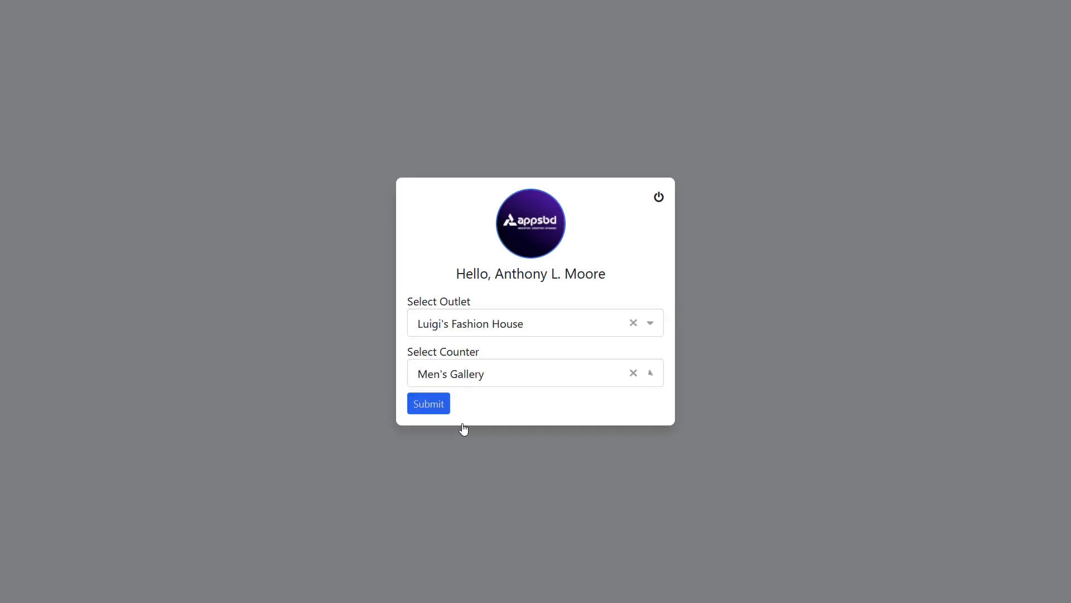
click(427, 405)
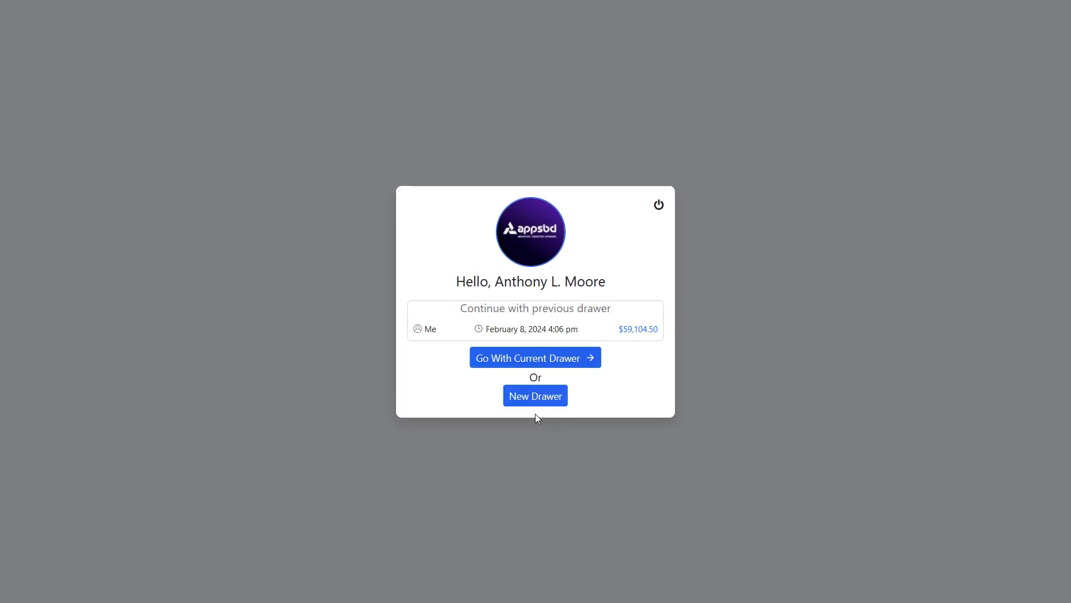
double_click(500, 329)
- Start a new drawer opening with the carried-over $59,104.50 balance
click(516, 398)
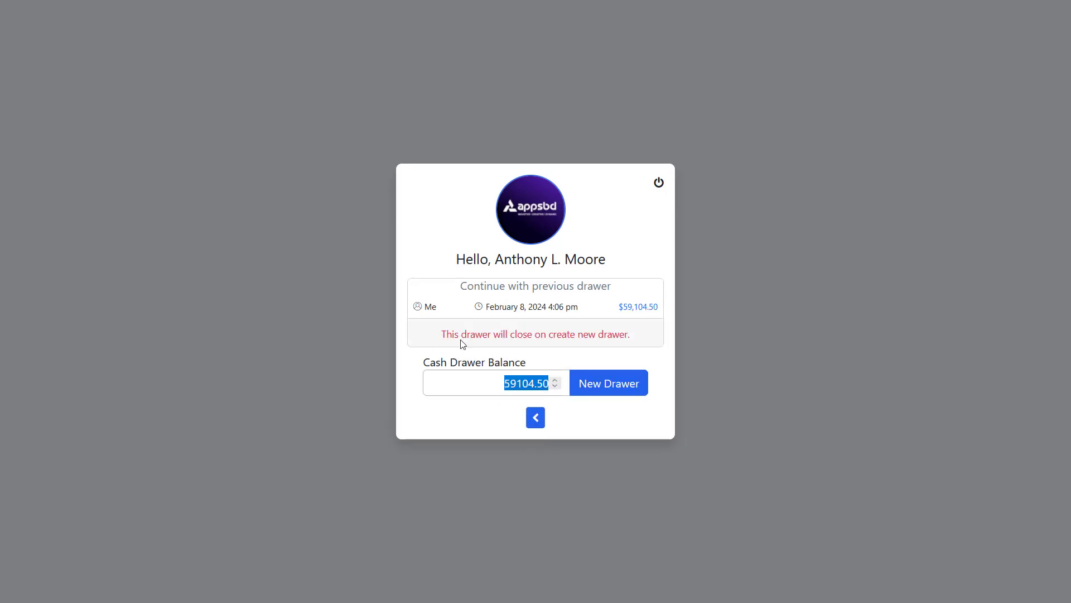
drag(444, 335, 642, 337)
click(643, 337)
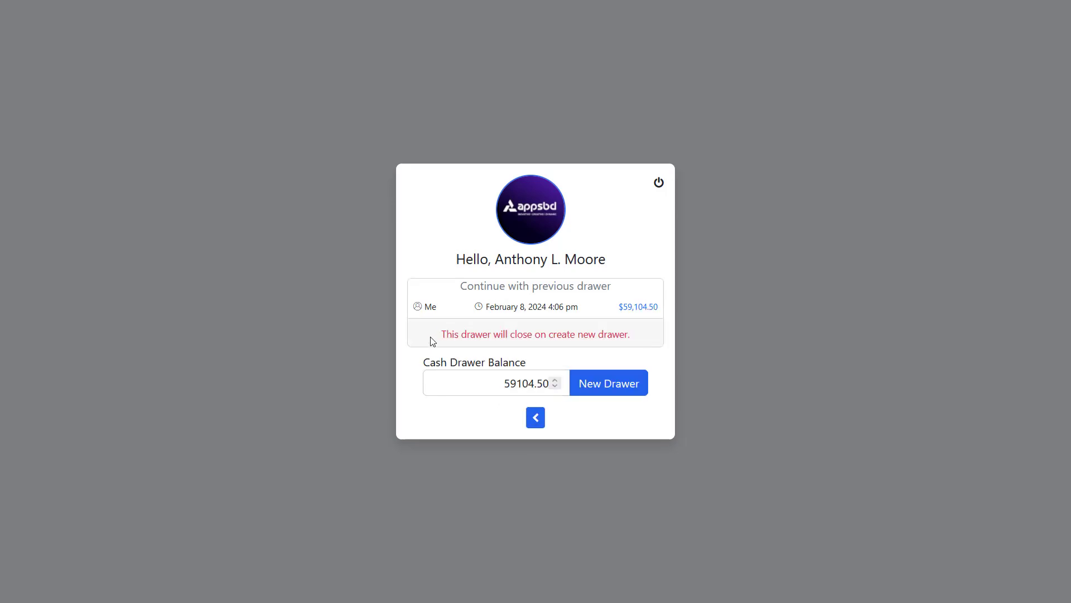
drag(433, 339, 642, 338)
click(645, 340)
drag(426, 361, 540, 359)
click(552, 358)
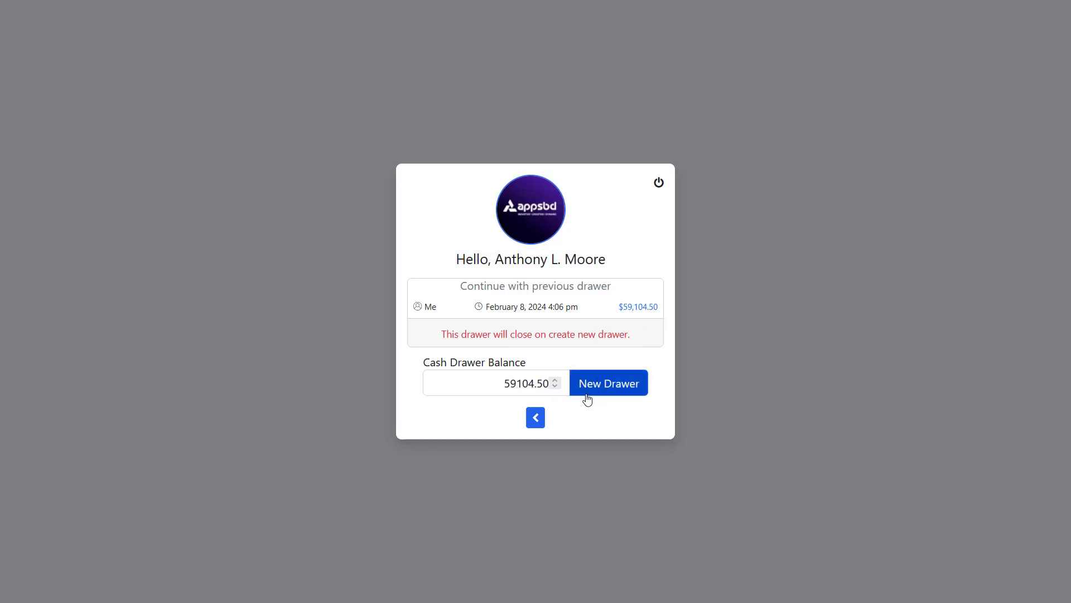
click(603, 388)
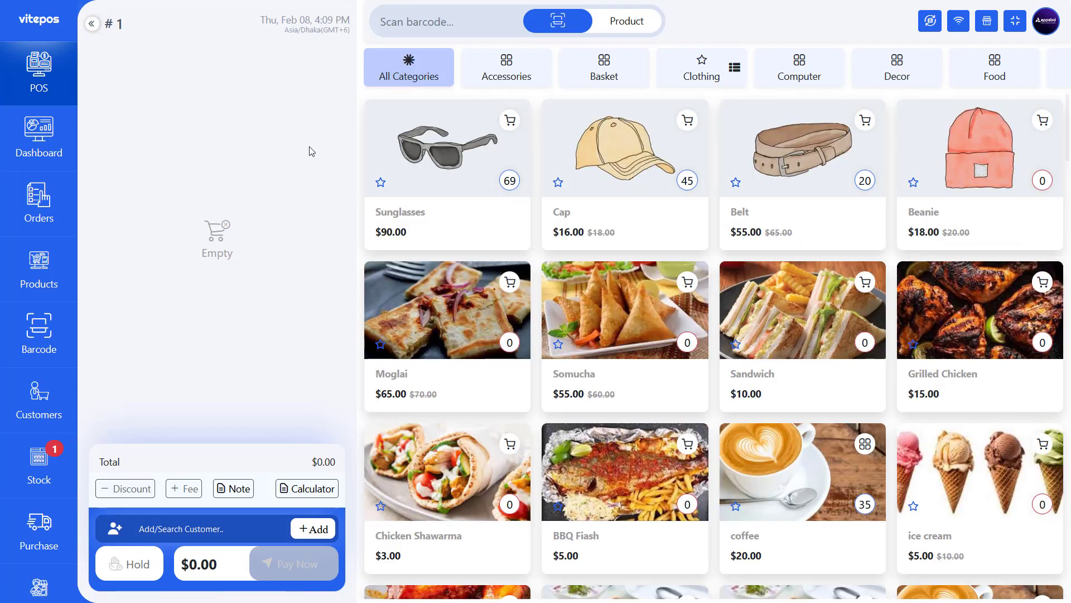
- Review the new drawer's cash log, then go to the full list of drawer logs
click(37, 141)
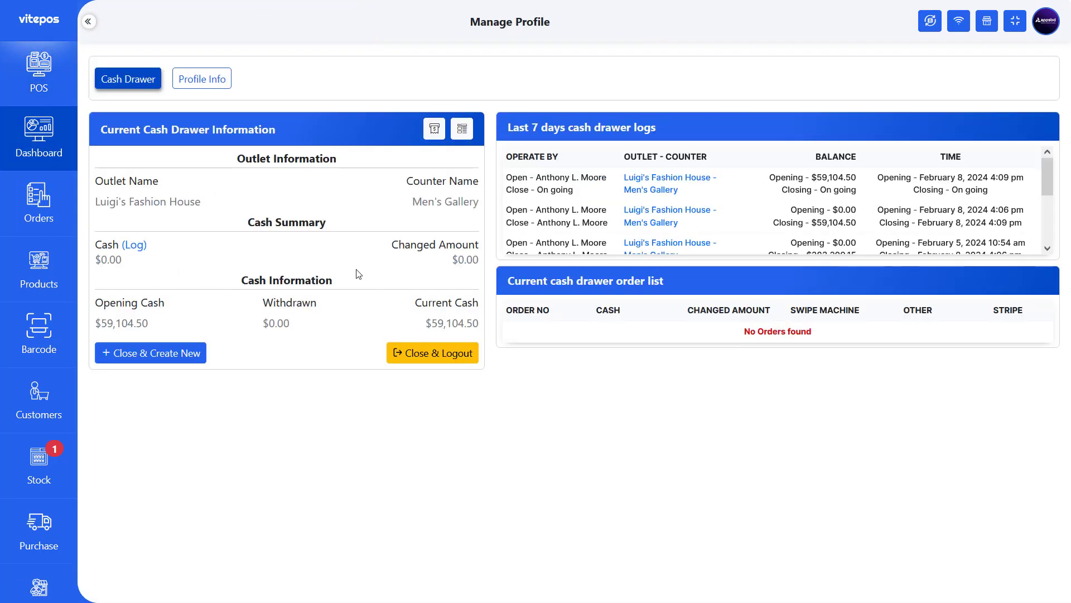
drag(96, 323, 165, 323)
click(165, 324)
click(461, 131)
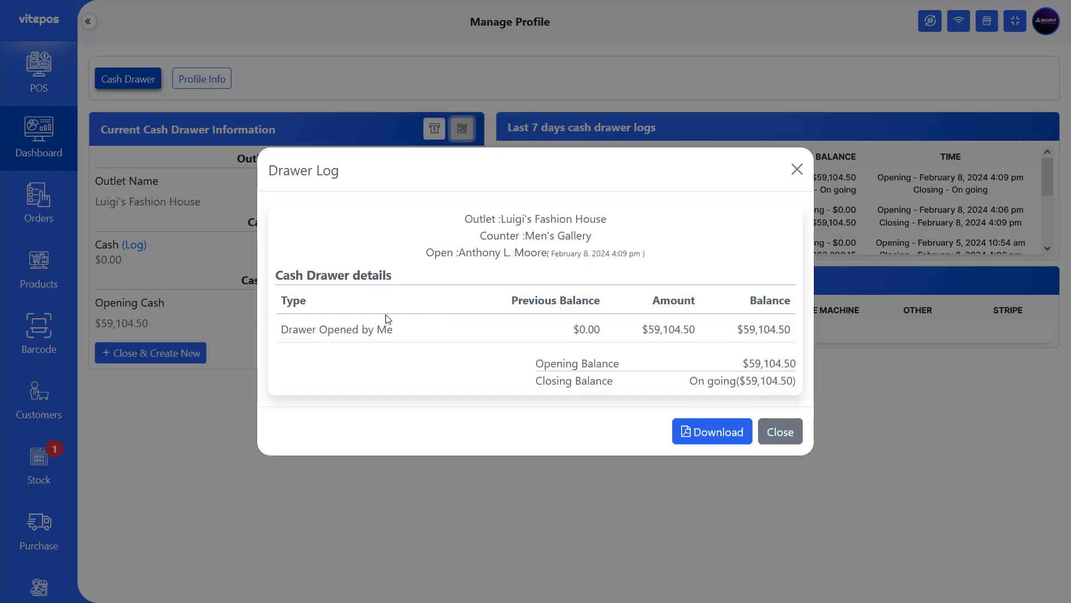
triple_click(402, 332)
click(404, 332)
drag(633, 335, 787, 329)
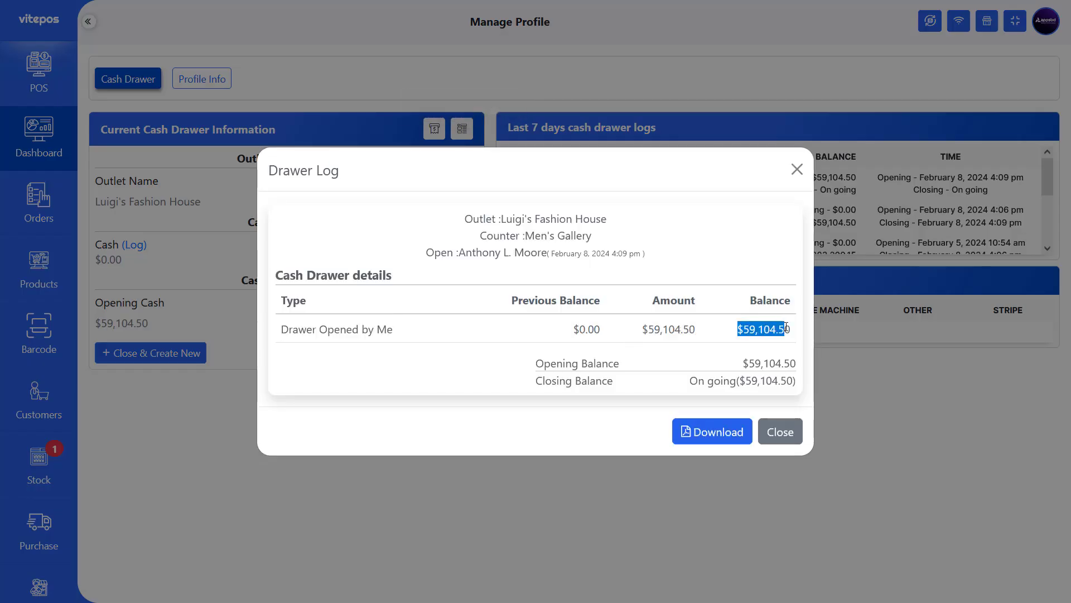
click(786, 330)
click(780, 441)
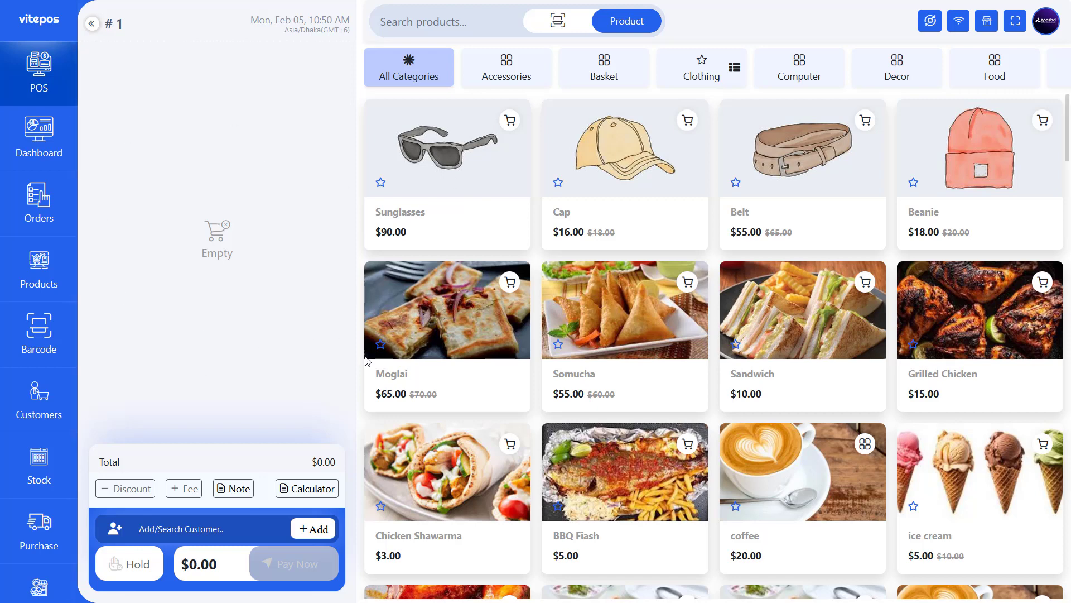
scroll(22, 499, down, 4)
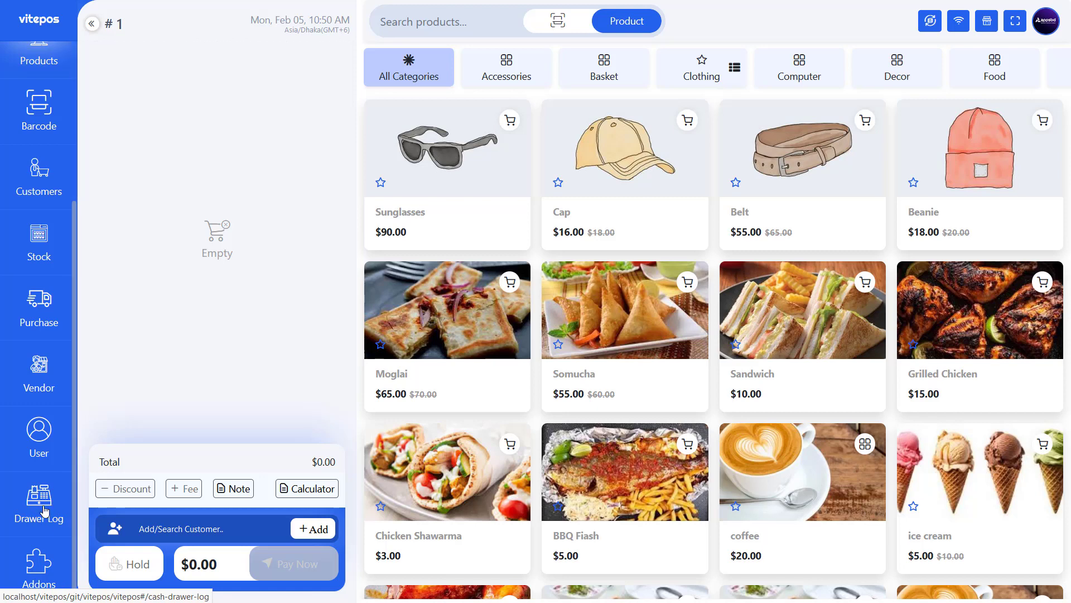
click(45, 505)
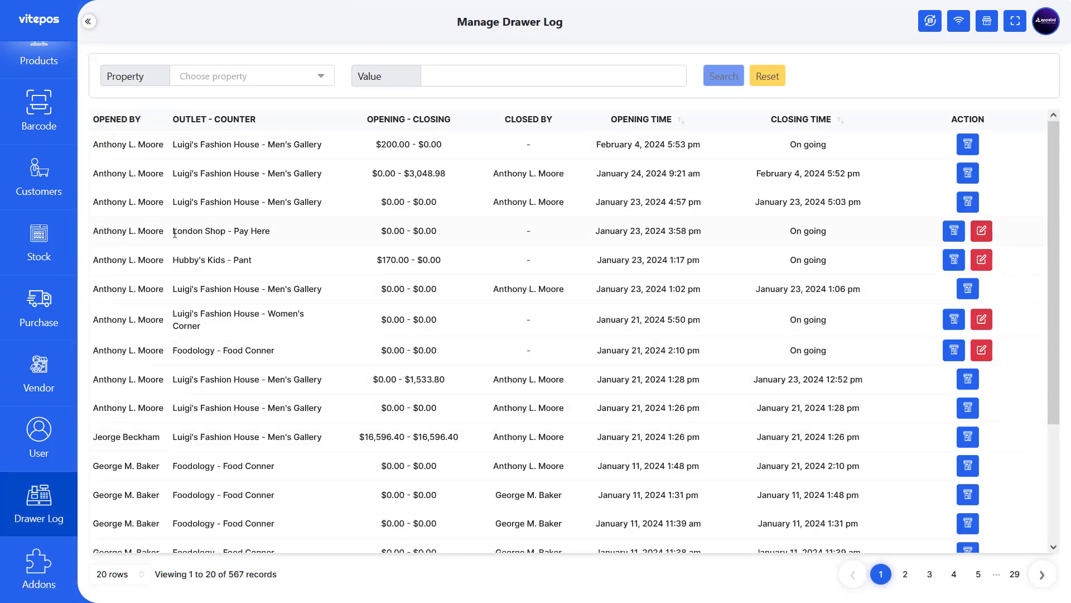
- Close the London Shop – Pay Here drawer and dismiss the closed confirmation
click(984, 232)
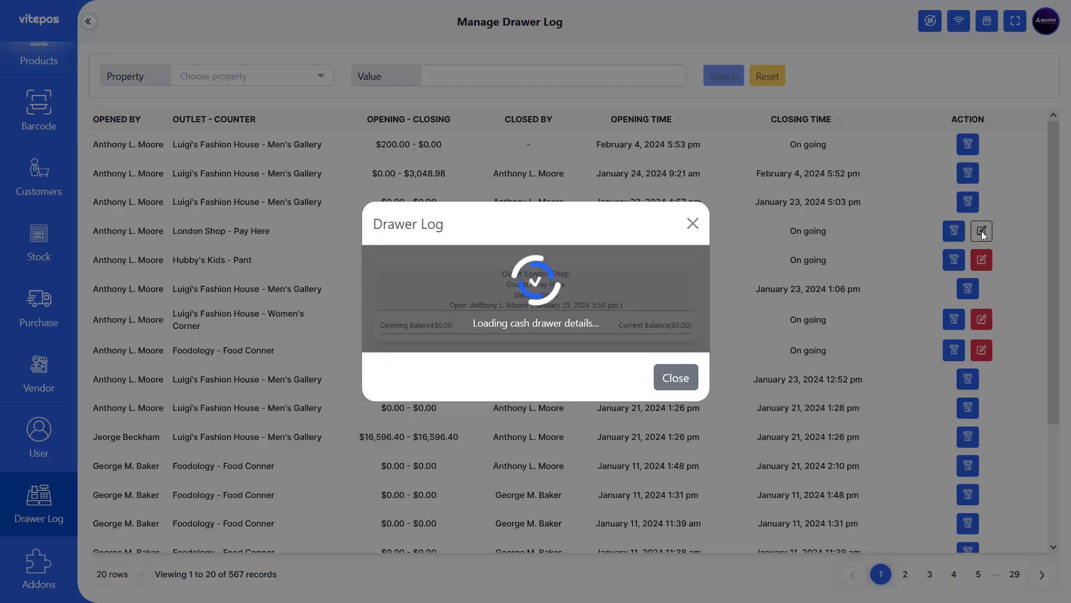
drag(496, 284, 617, 302)
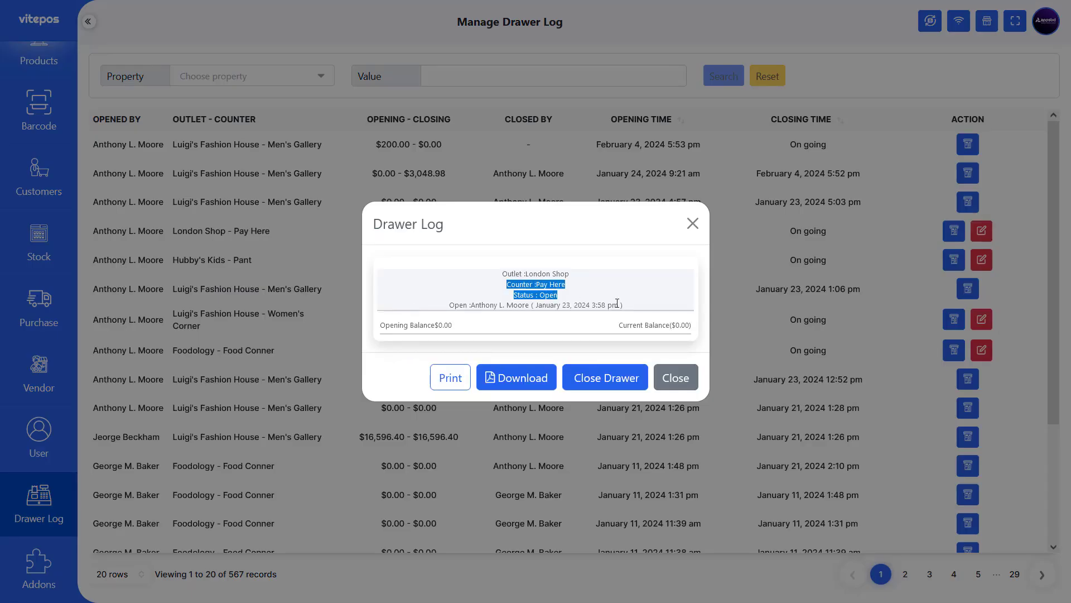
click(647, 310)
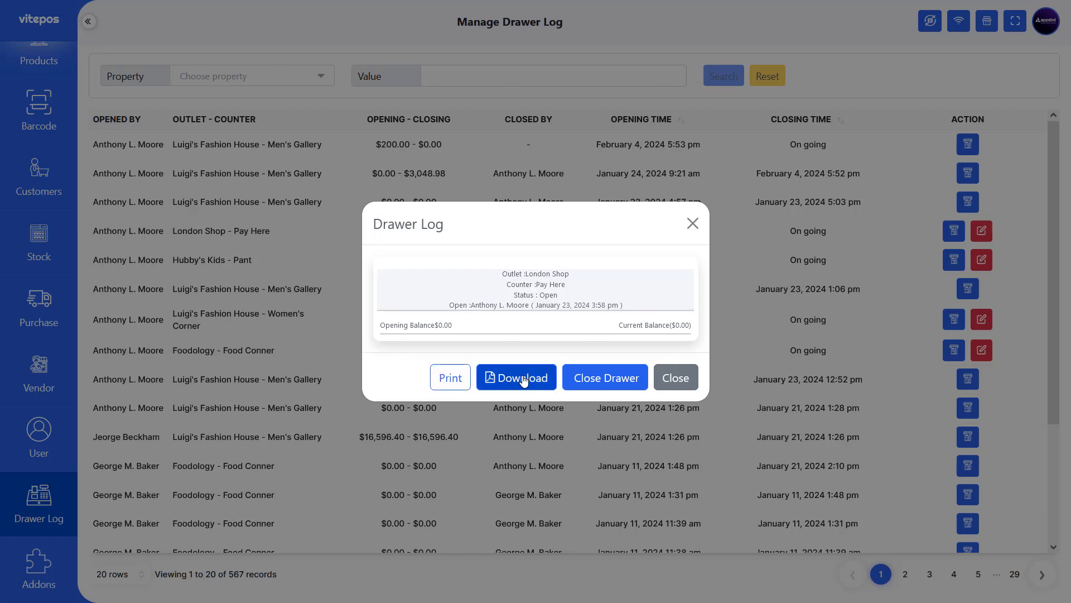
click(606, 384)
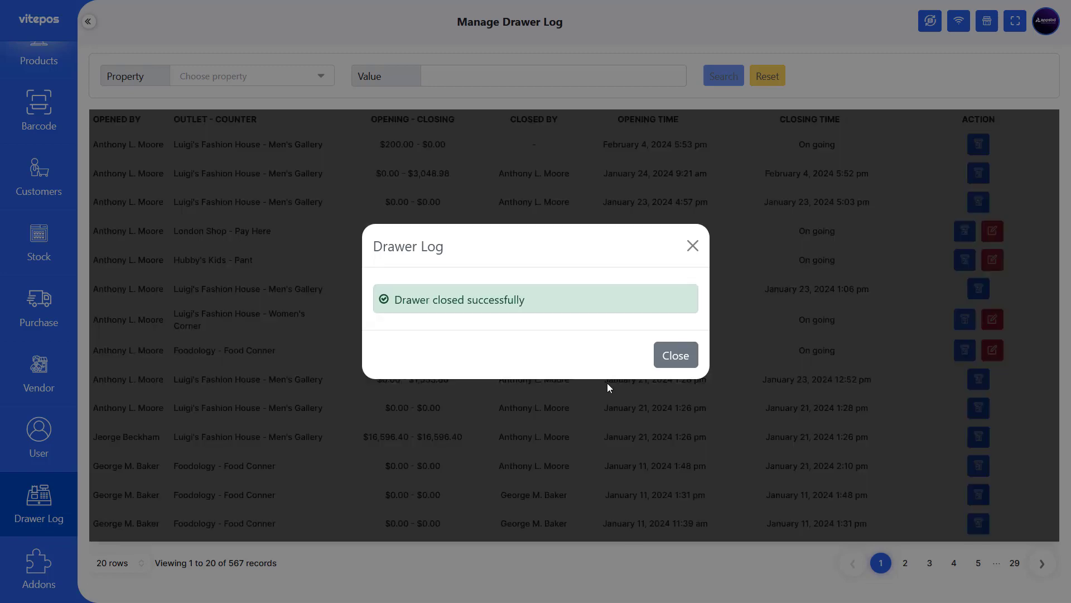
click(658, 355)
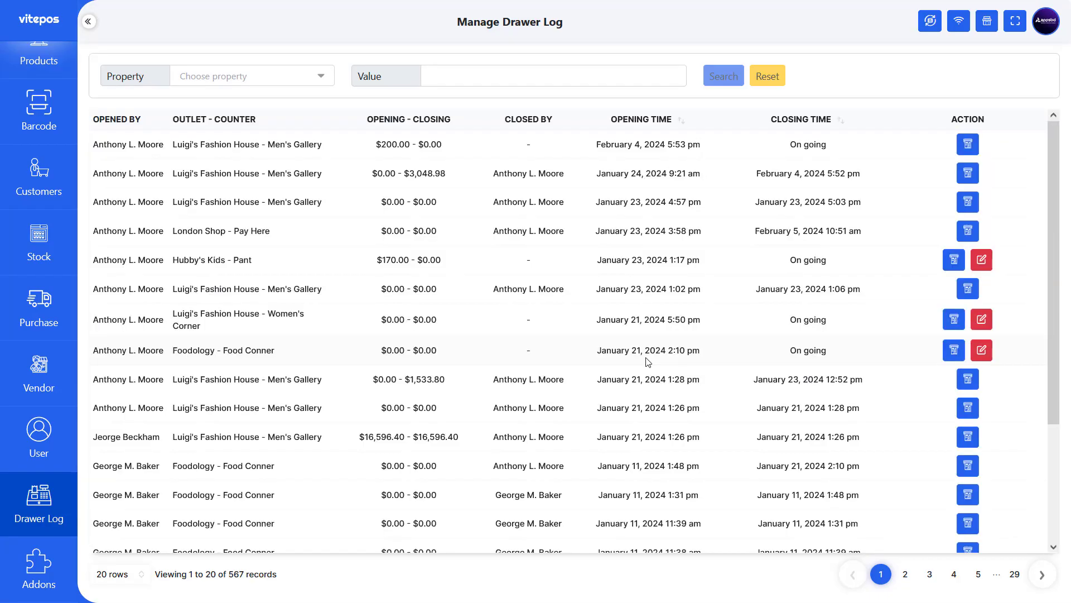
drag(492, 231, 570, 238)
click(570, 238)
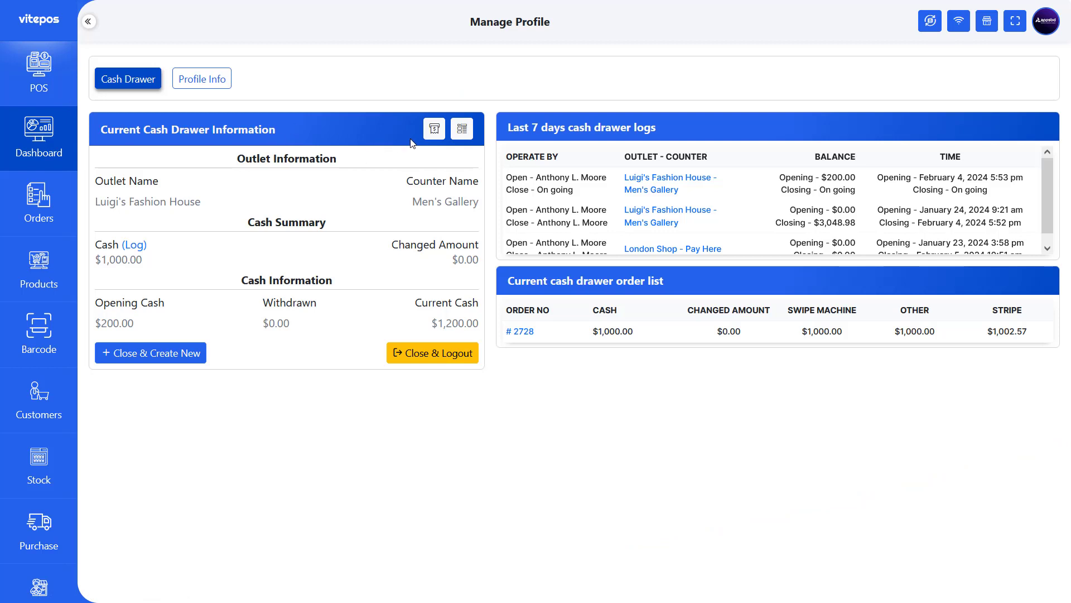
- Check the drawer's cash log, then bring up the withdraw form and review its fields
click(461, 130)
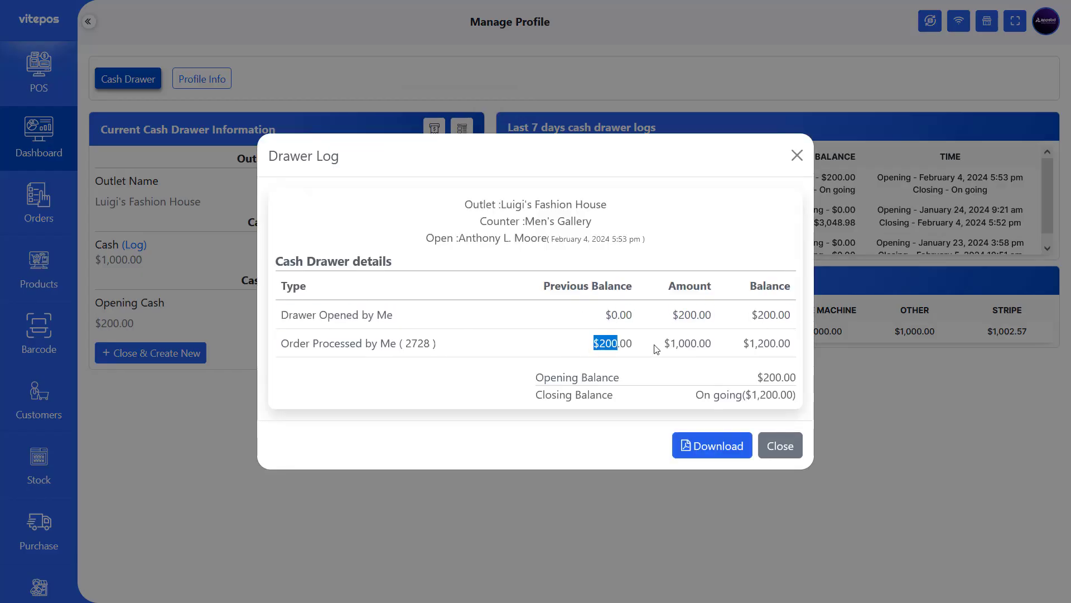
click(782, 455)
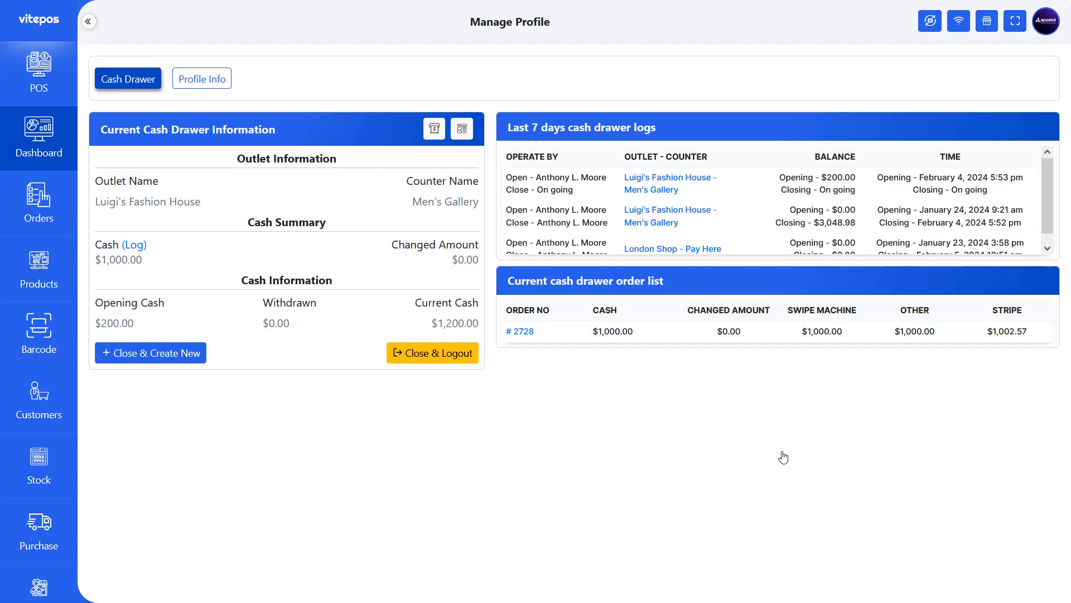
click(433, 131)
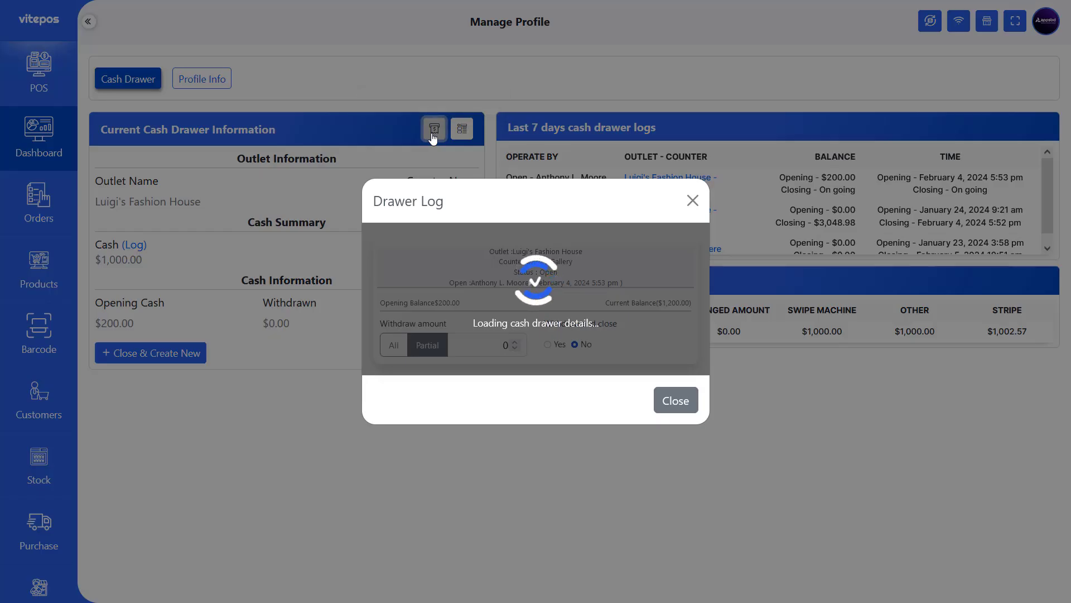
double_click(402, 278)
double_click(664, 277)
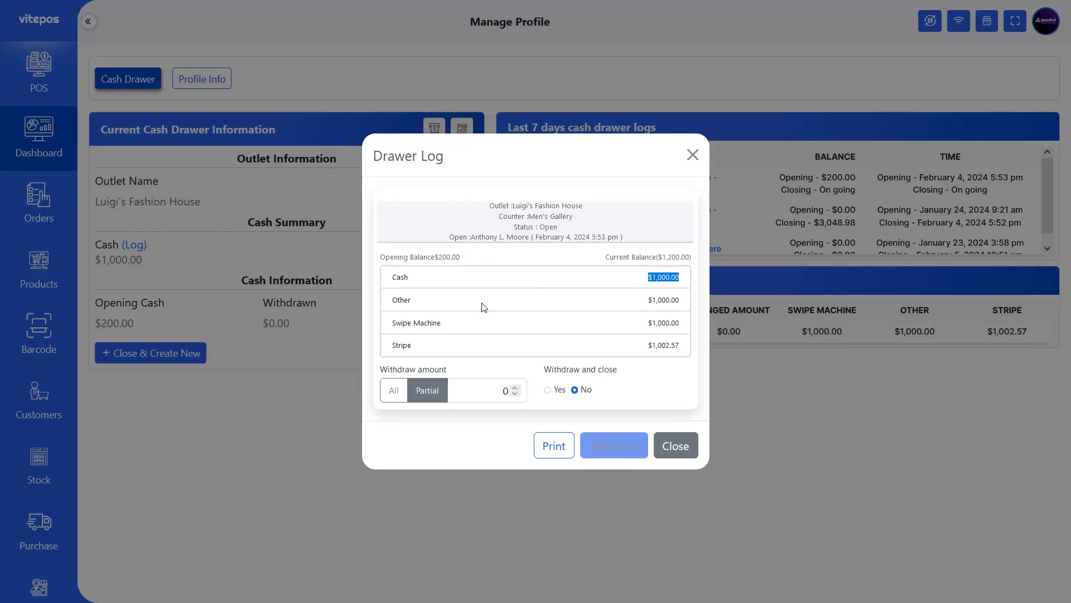
double_click(401, 300)
double_click(676, 300)
drag(388, 326, 468, 327)
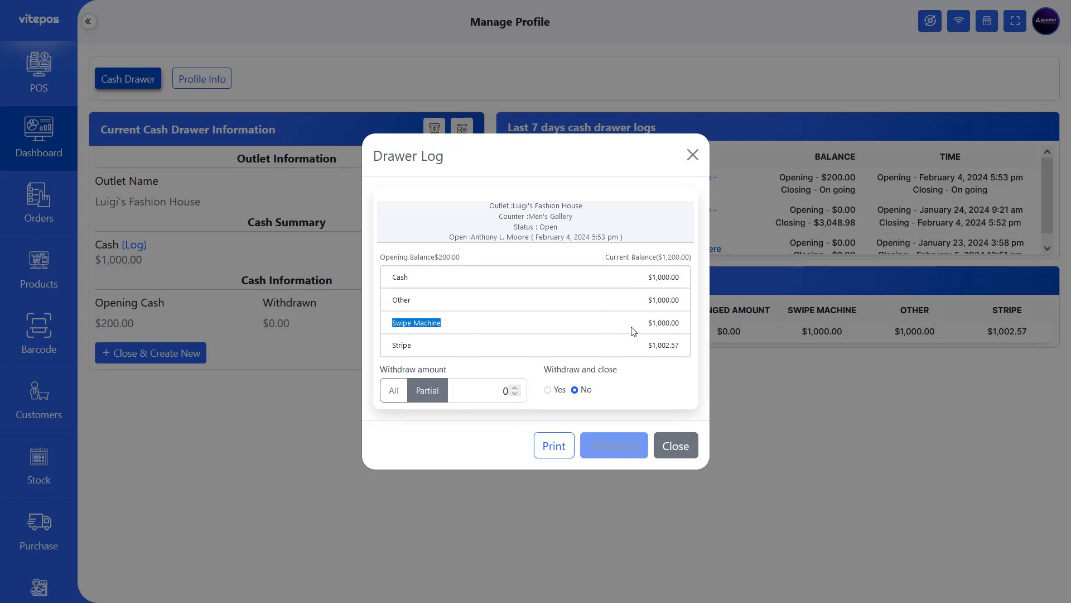
drag(647, 324, 666, 325)
drag(392, 344, 416, 345)
drag(647, 345, 672, 347)
click(410, 277)
drag(392, 267, 440, 259)
click(466, 260)
drag(605, 258, 693, 255)
drag(685, 256, 674, 263)
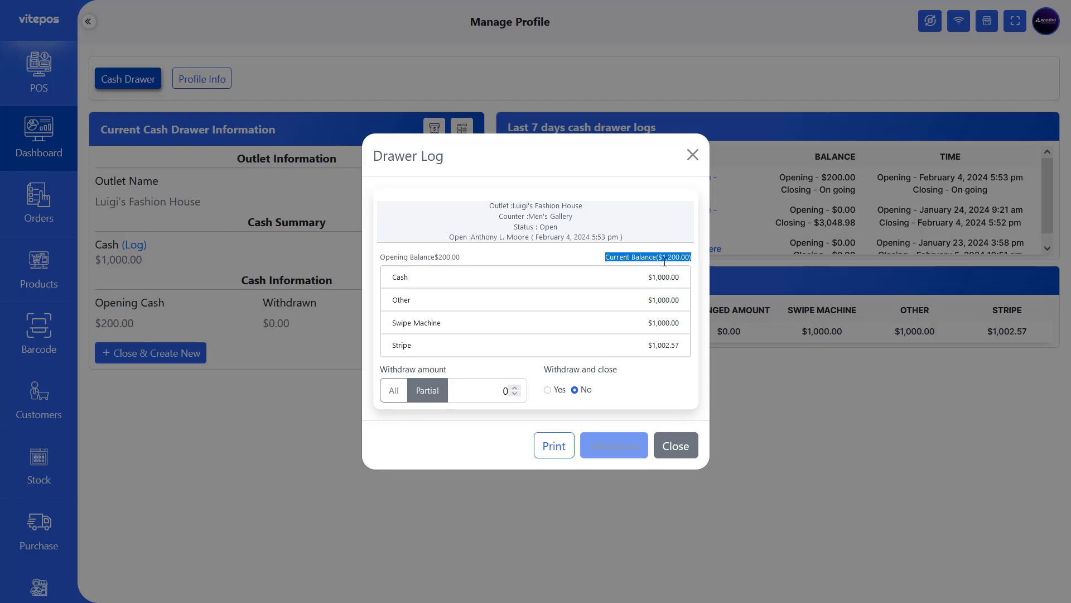
click(629, 285)
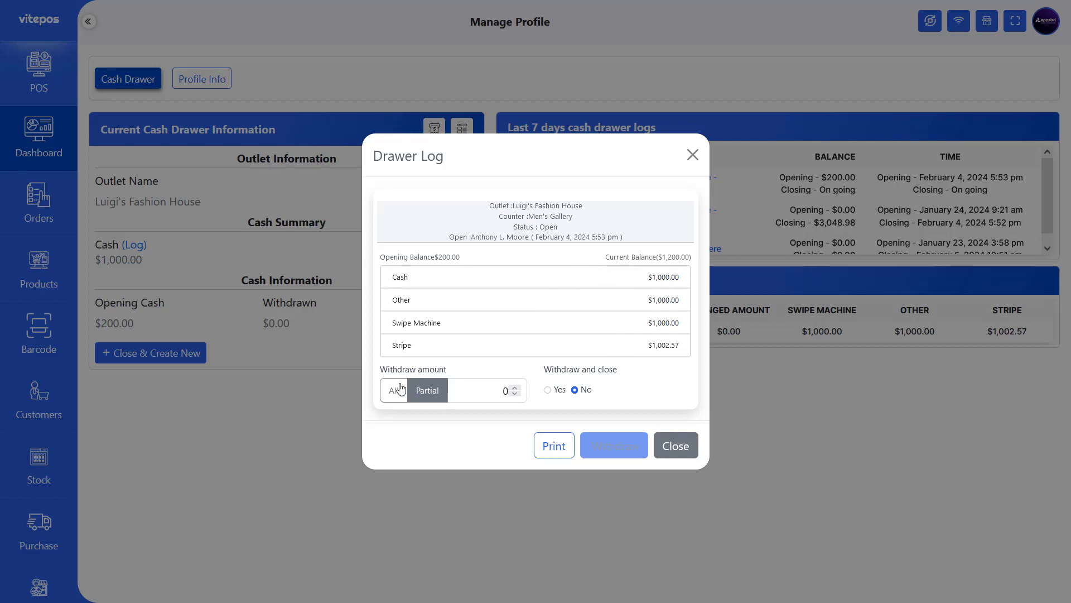
- Withdraw a partial $500 from the drawer and view its cash log
drag(378, 372, 463, 382)
click(461, 374)
drag(390, 378, 453, 376)
drag(542, 373, 608, 370)
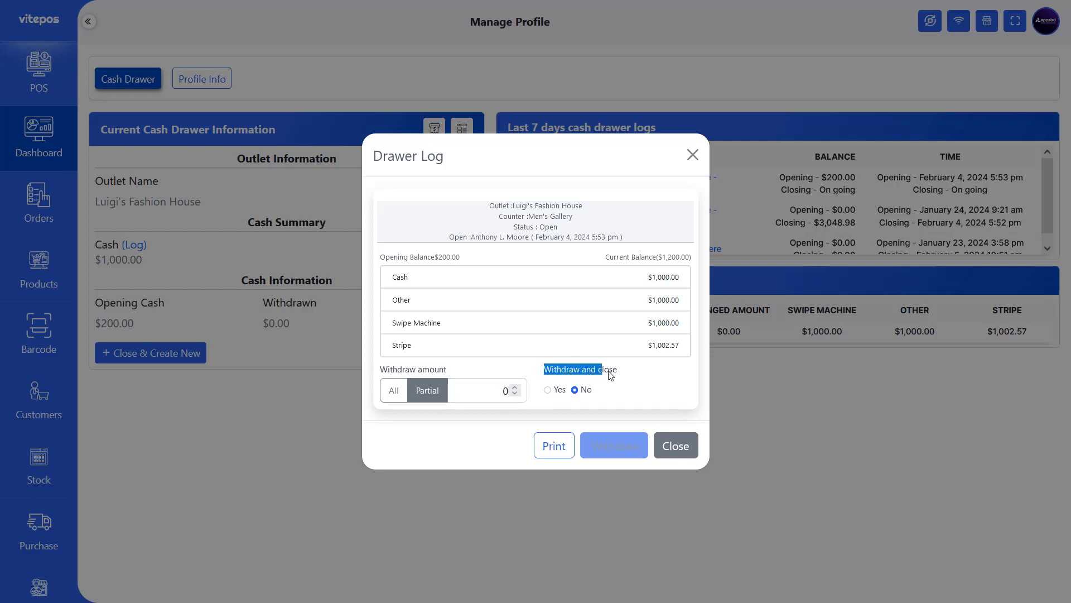
click(636, 375)
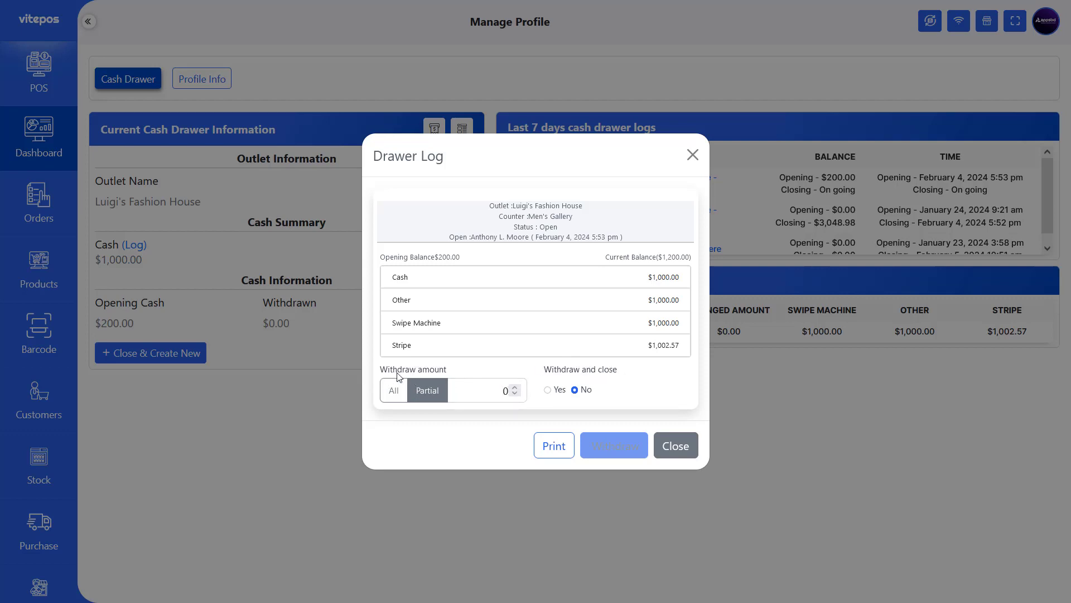
click(395, 389)
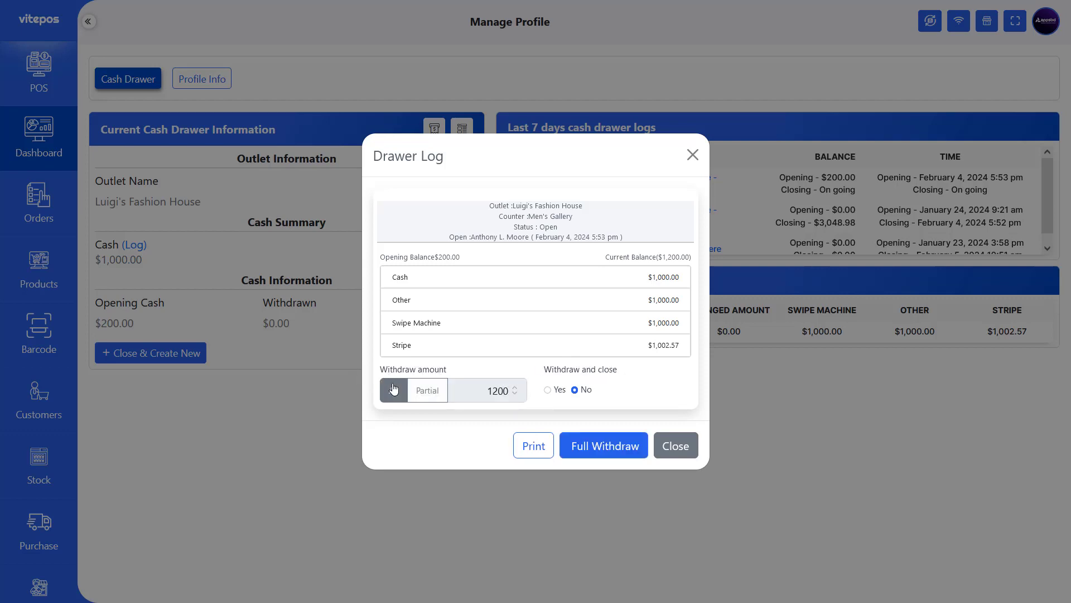
click(428, 391)
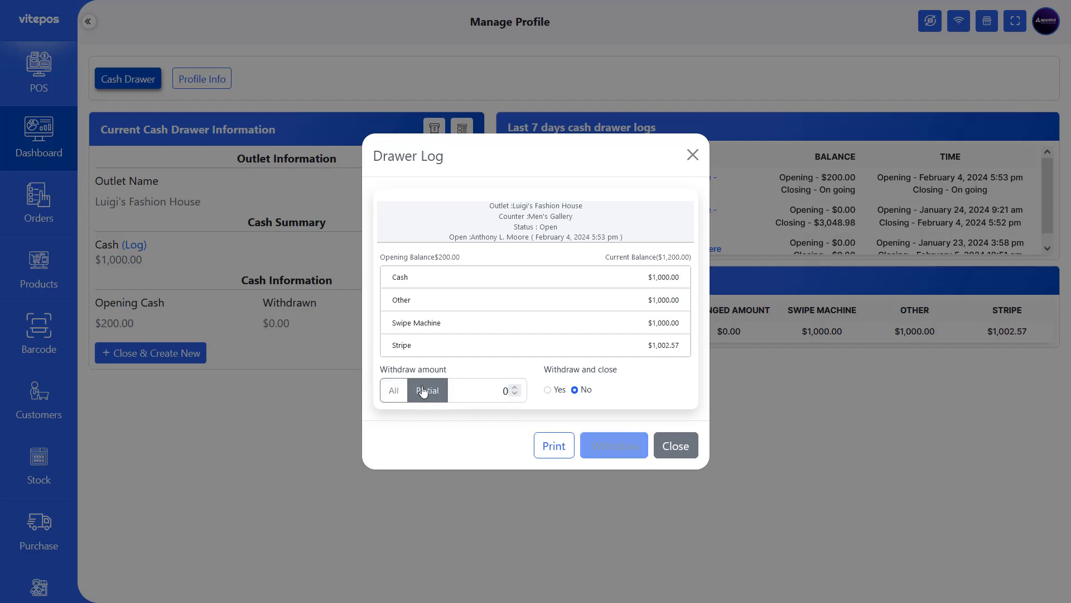
click(515, 387)
click(515, 387)
double_click(502, 391)
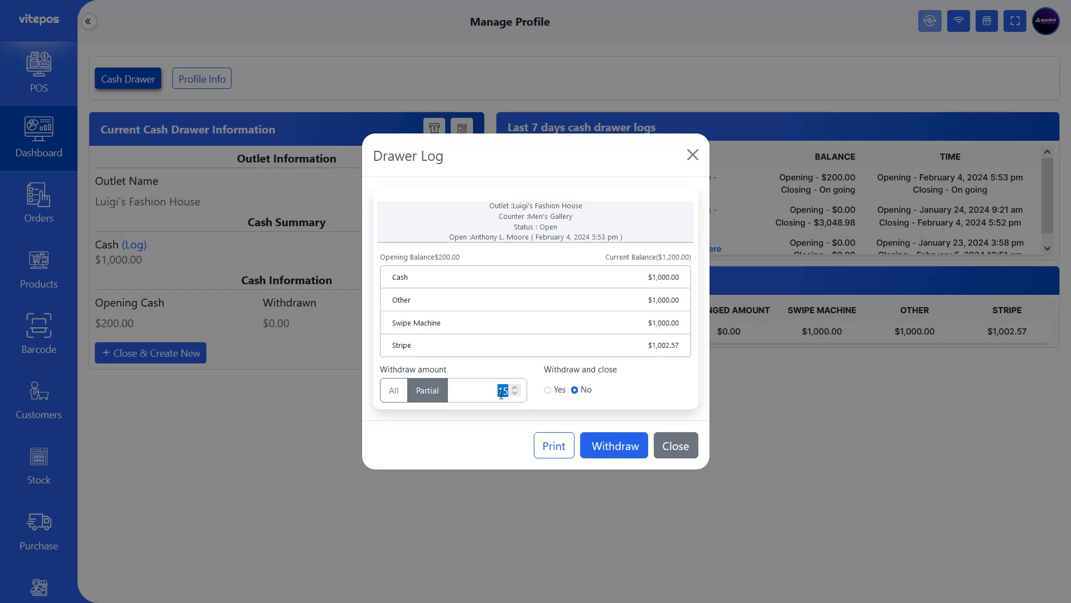
triple_click(552, 371)
click(614, 445)
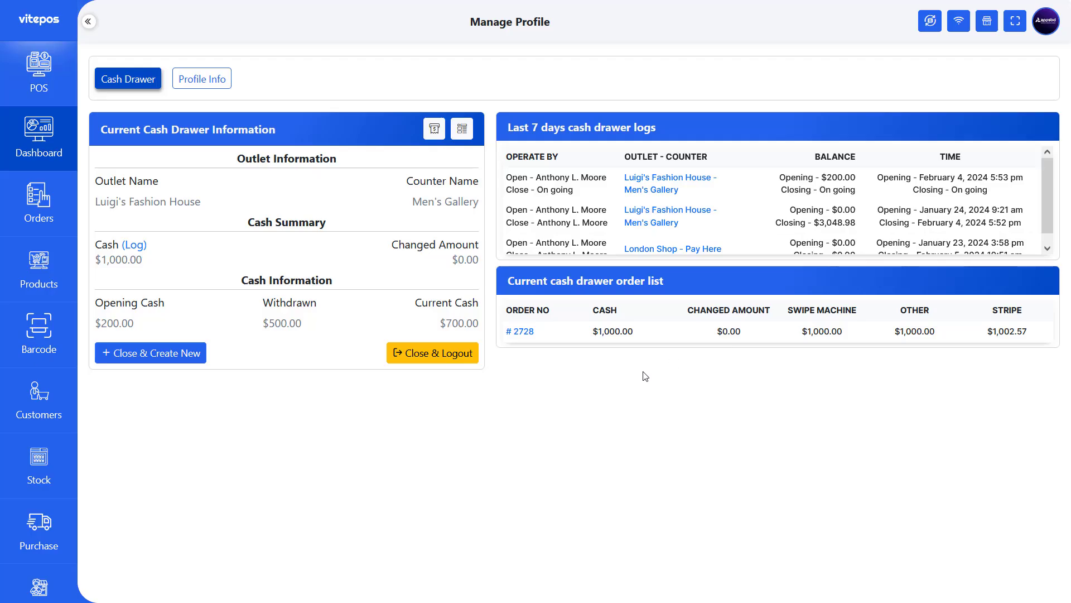
click(461, 131)
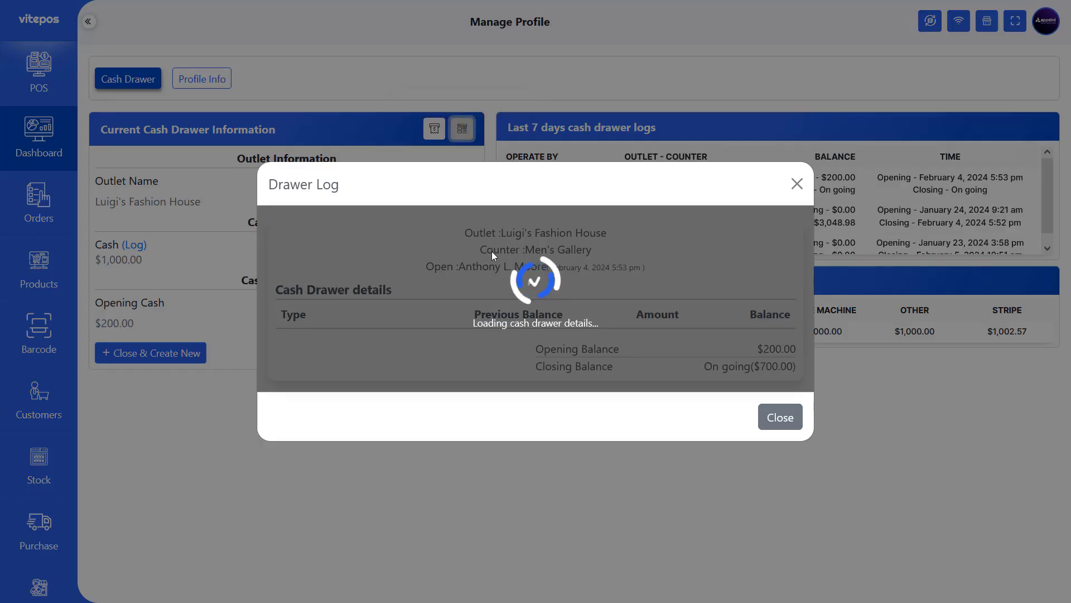
- Confirm the -$500.00 cash withdrawal entry in the drawer log
drag(282, 358, 411, 360)
drag(591, 357, 768, 355)
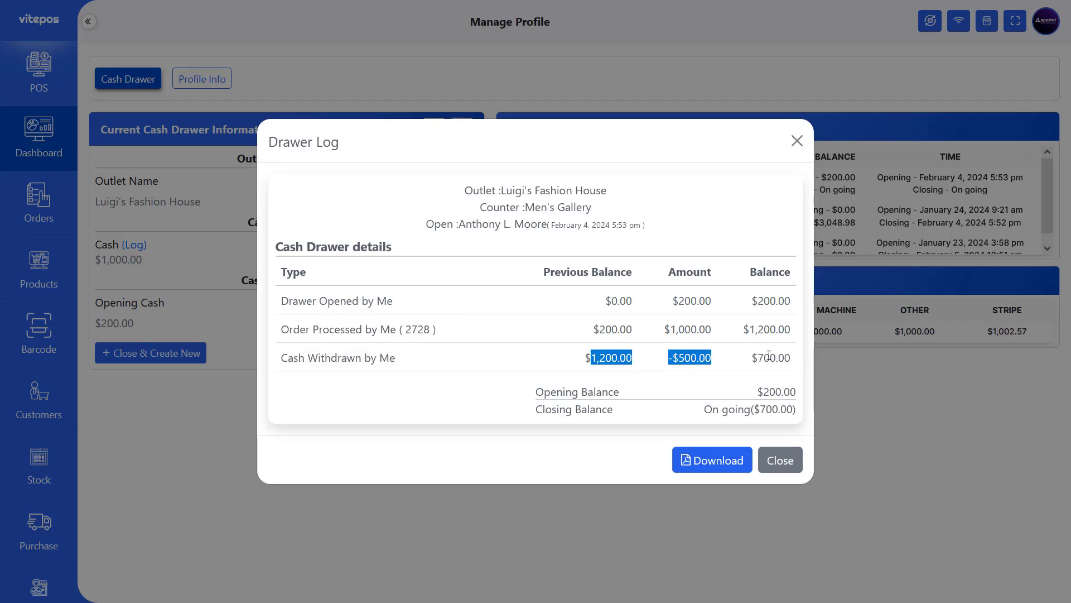
click(780, 460)
- Withdraw the entire $700 balance with Withdraw and close set to Yes
click(434, 129)
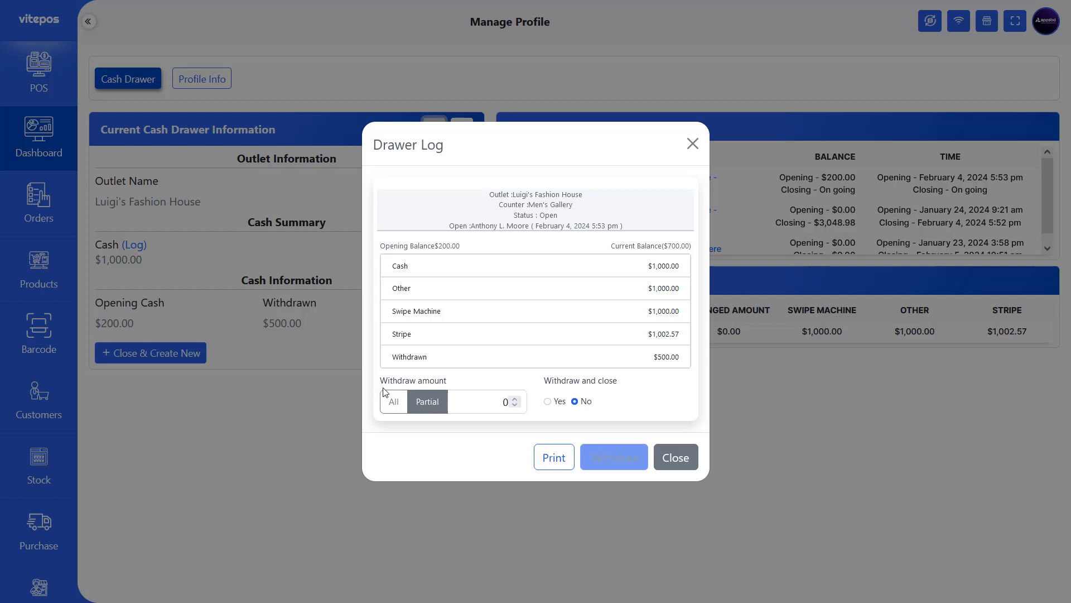
drag(381, 382, 453, 379)
click(545, 381)
drag(539, 380, 629, 375)
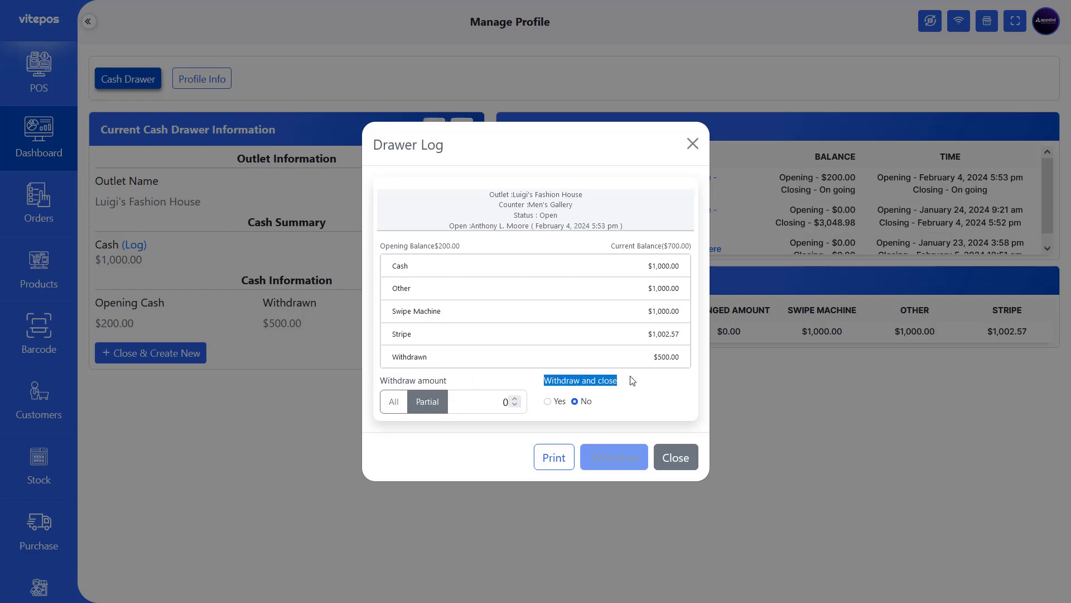
click(629, 378)
click(405, 411)
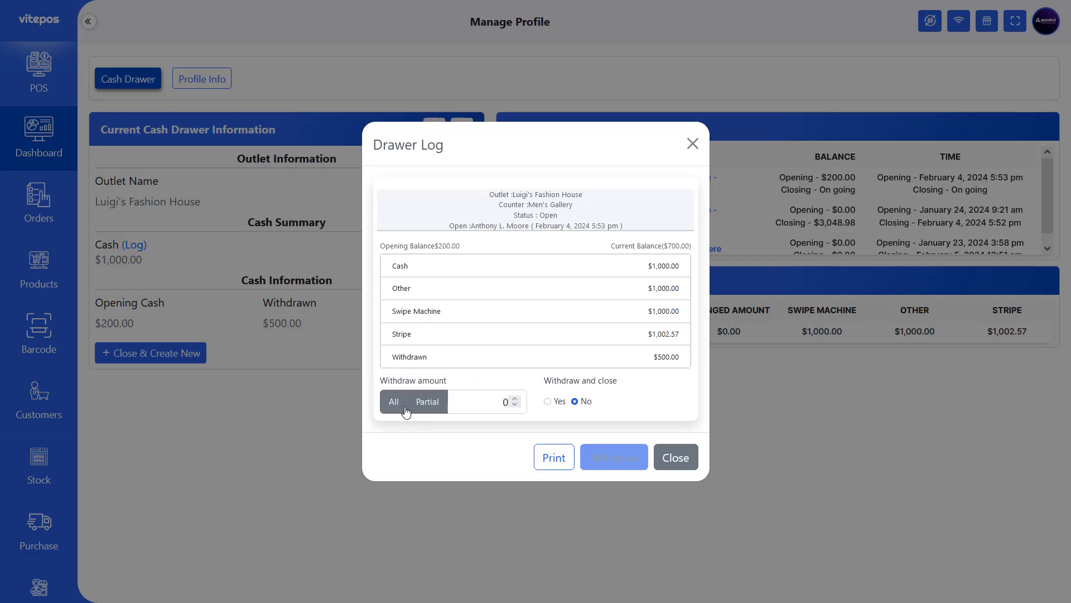
drag(543, 381, 627, 390)
click(548, 402)
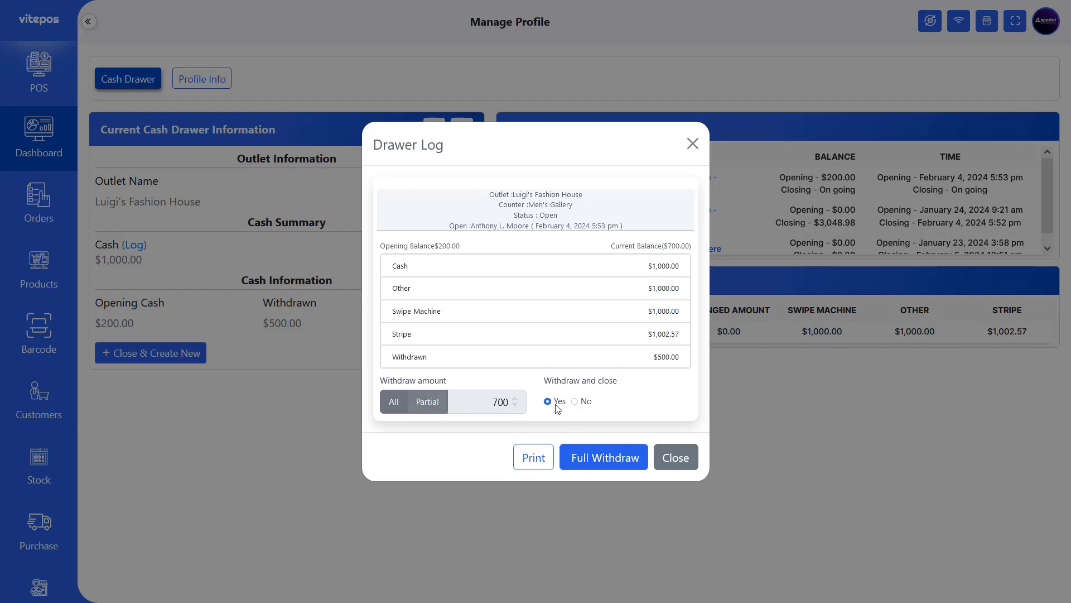
click(602, 459)
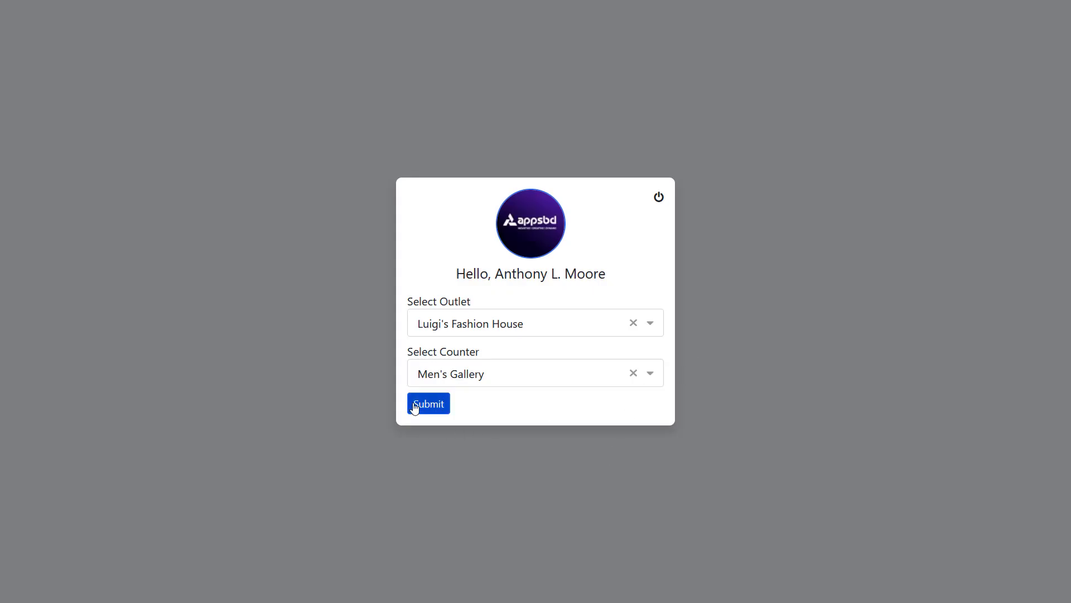
- Submit the Men's Gallery counter and open a new drawer with a 0 balance
click(414, 404)
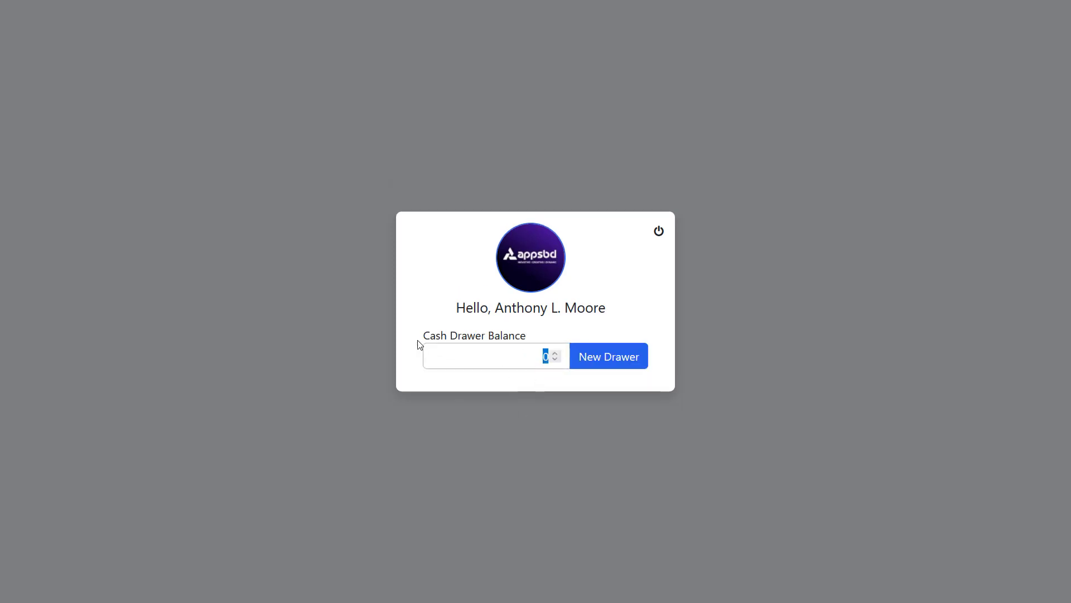
drag(420, 344, 550, 337)
click(433, 339)
drag(420, 337, 539, 336)
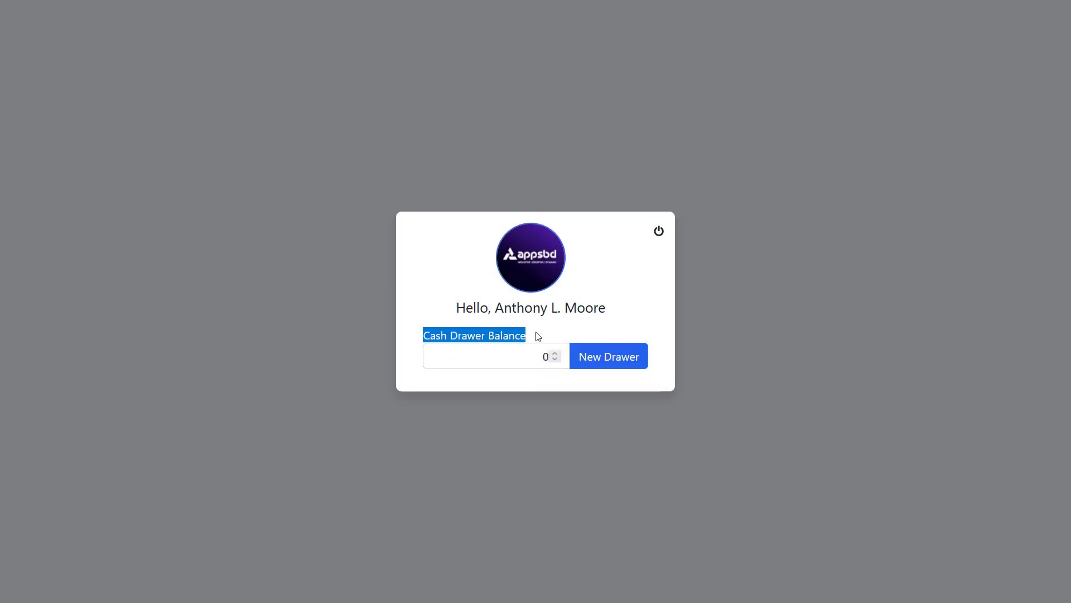
click(539, 337)
click(610, 359)
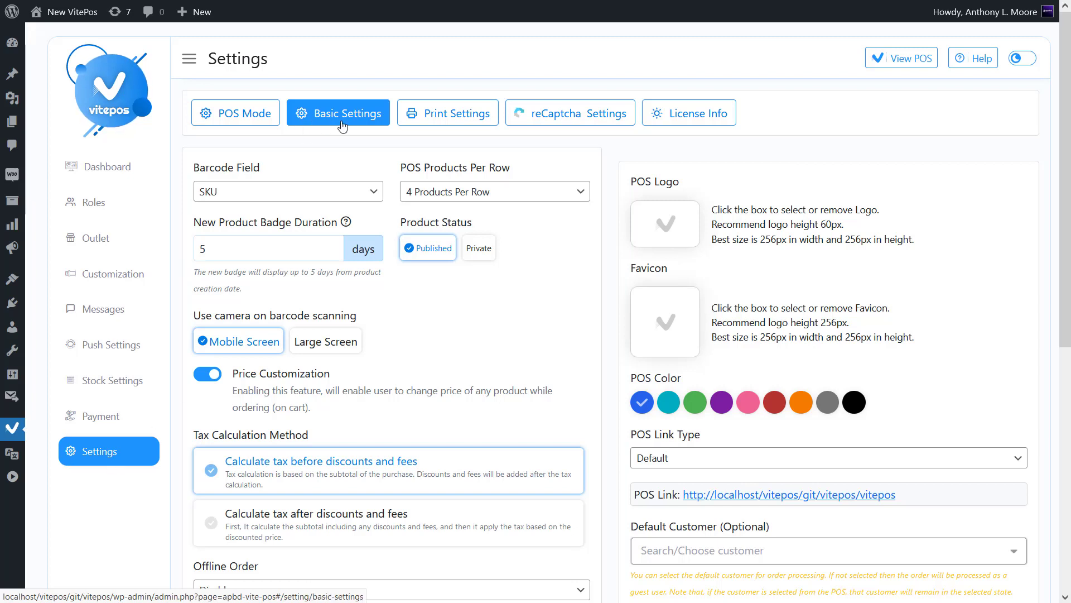
- Tick Large Screen under camera barcode scanning, keeping Mobile Screen, and save Basic Settings
drag(194, 316, 364, 316)
click(363, 316)
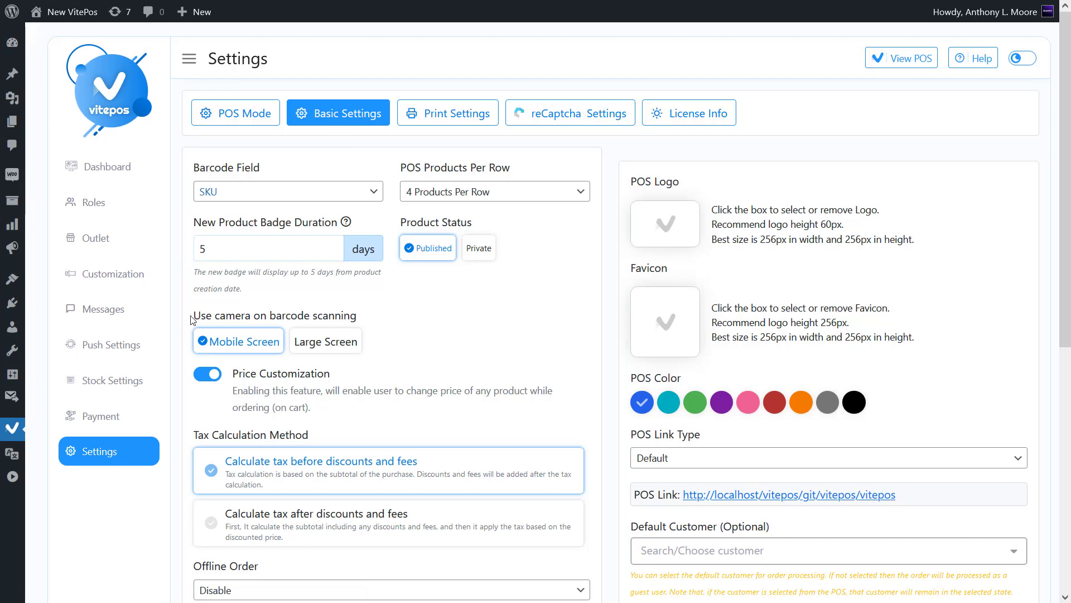
drag(192, 320, 360, 318)
click(360, 318)
click(337, 343)
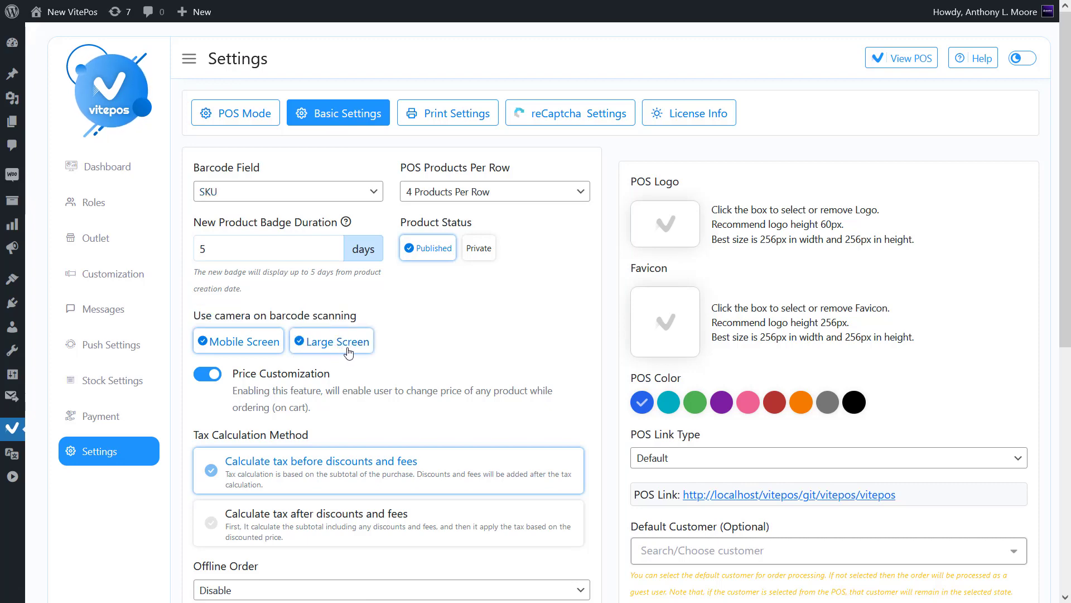
scroll(345, 349, down, 4)
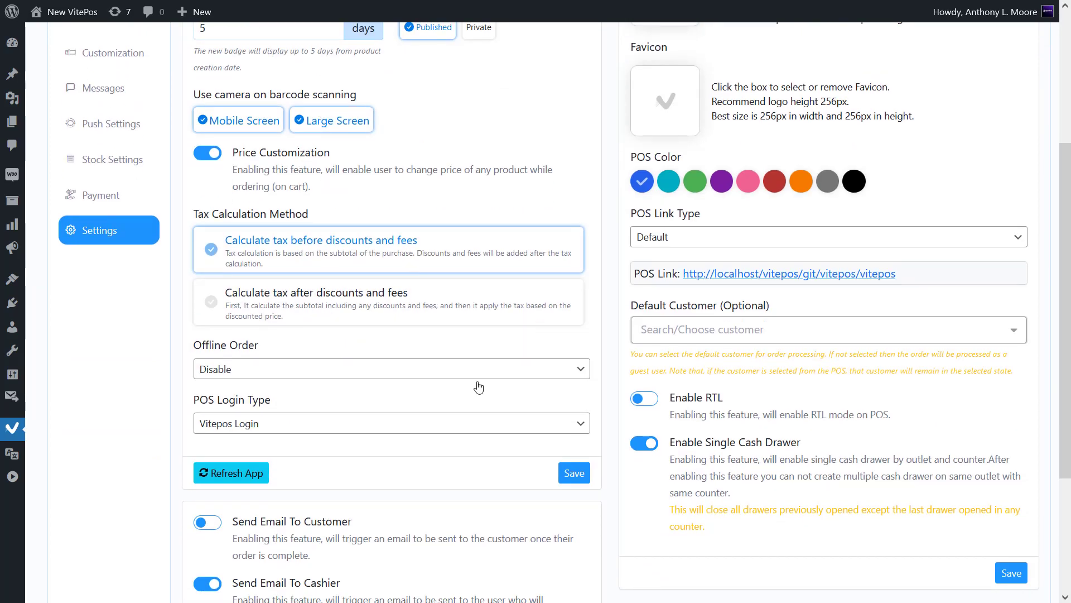
click(571, 475)
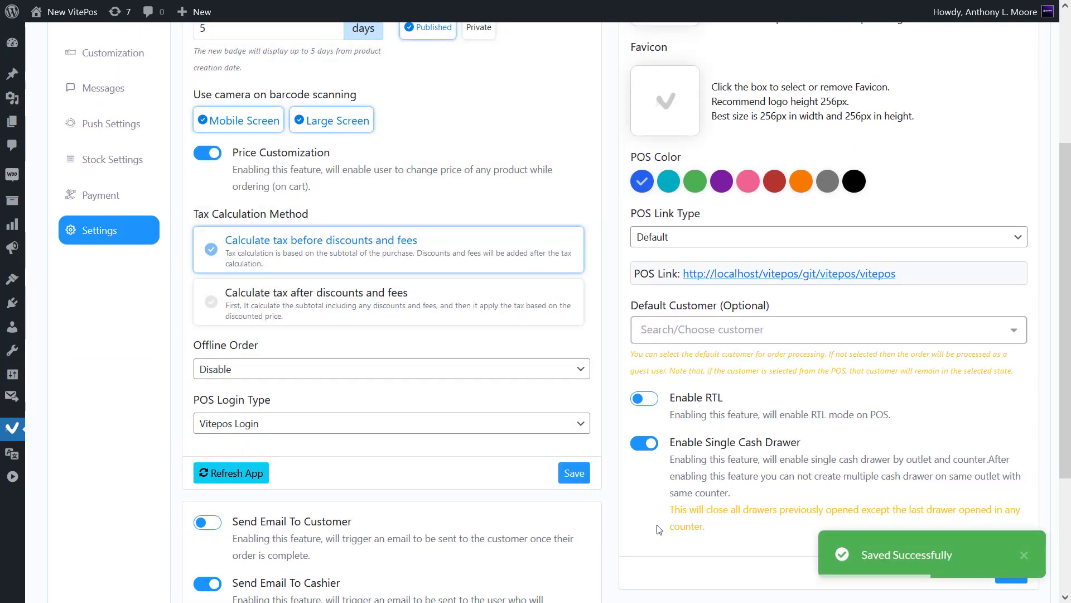
scroll(610, 415, up, 4)
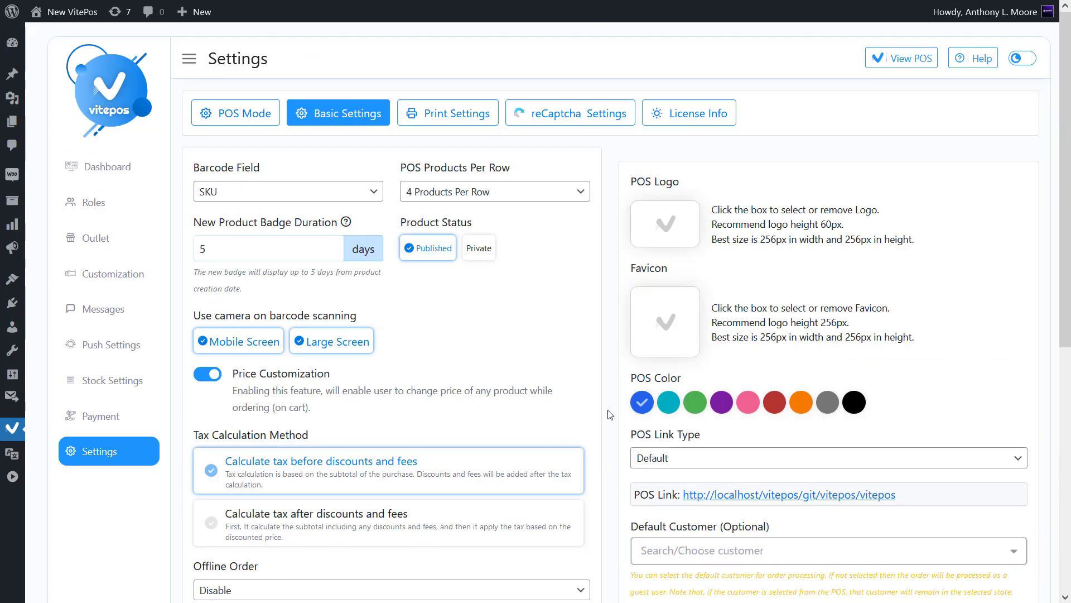
- Open the POS screen and switch product search to camera barcode scanning
click(898, 58)
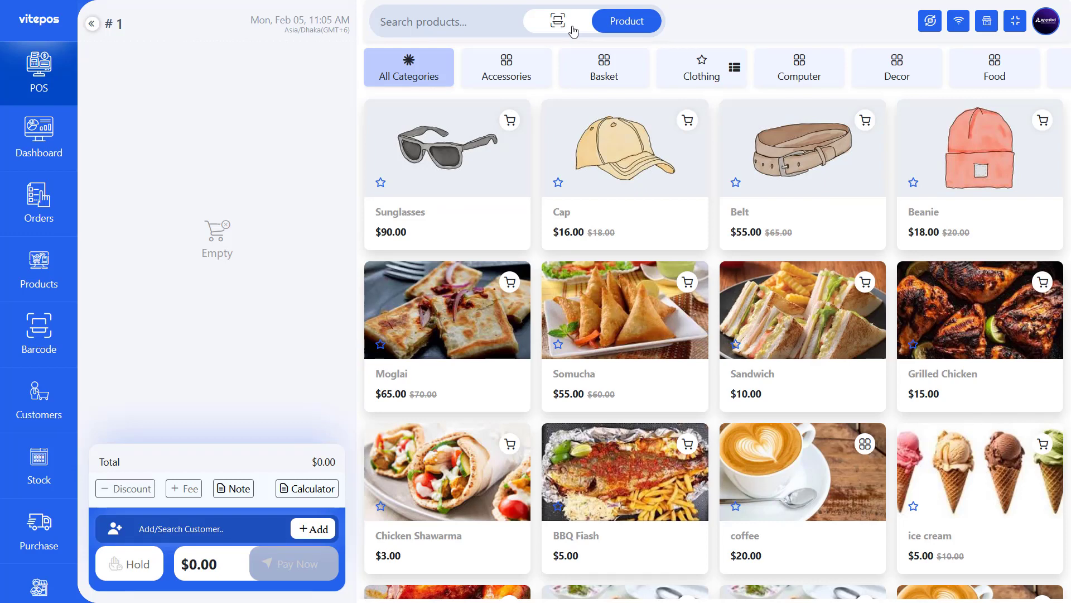
click(571, 26)
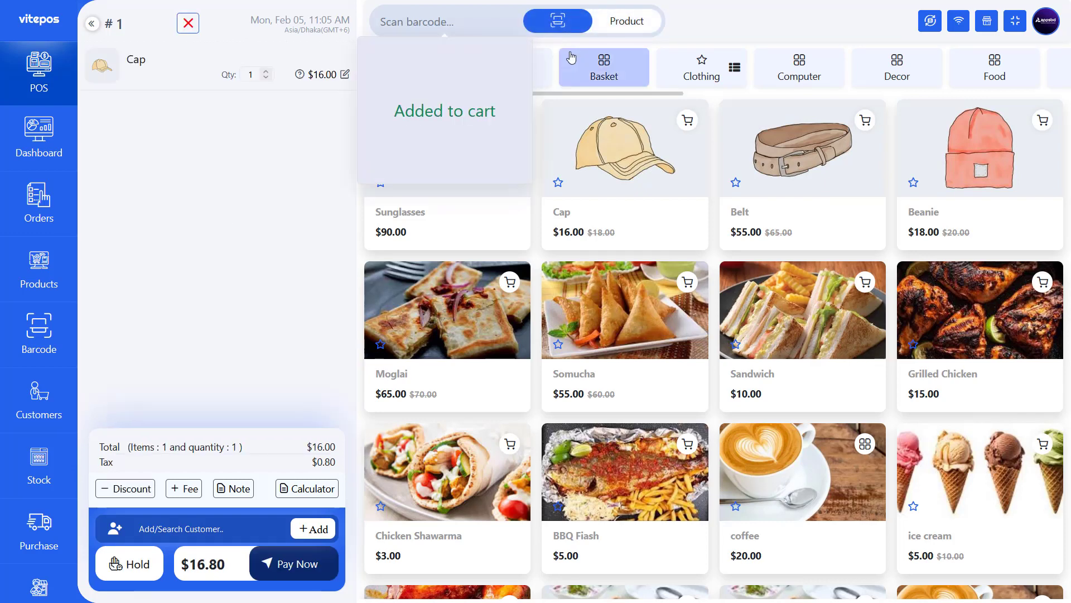